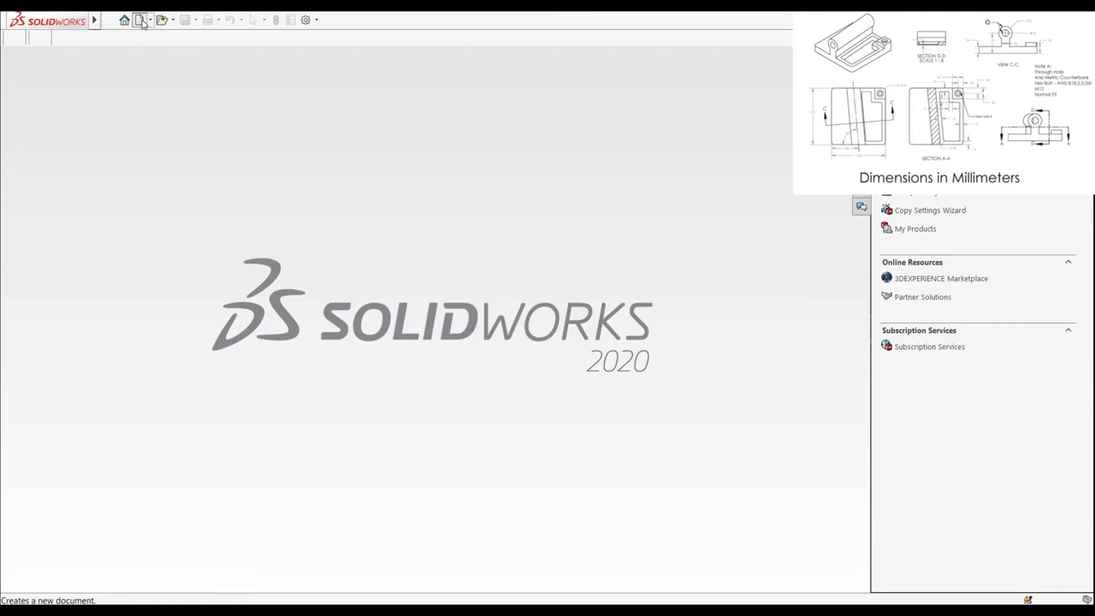
- Create a new part and switch its unit system to MMGS (millimetre, gram, second)
{"action": "left_click", "coordinate": [464, 463]}
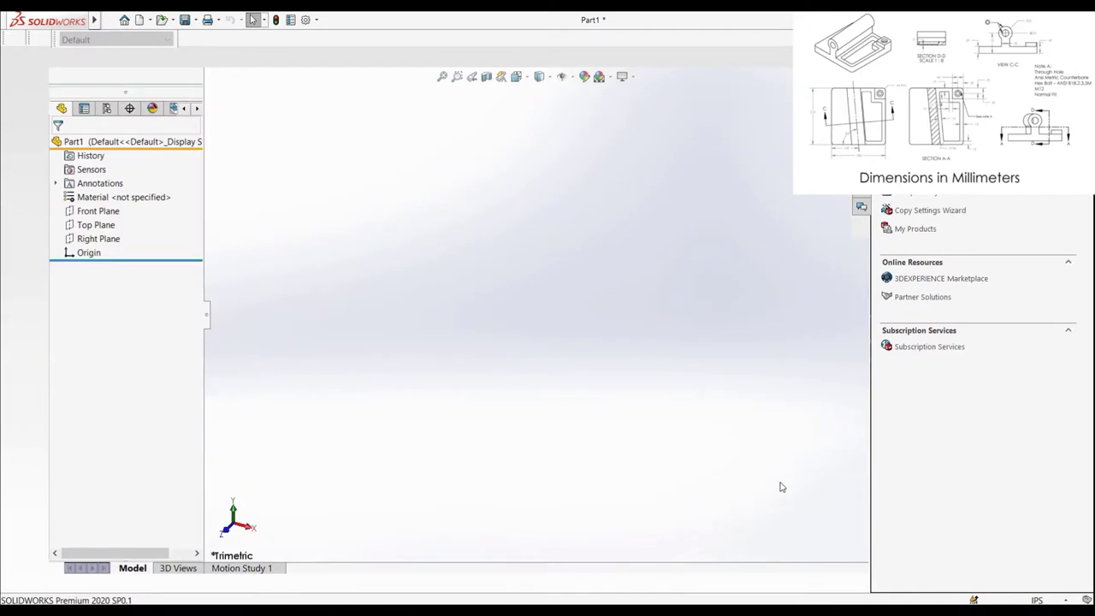
{"action": "left_click", "coordinate": [1037, 600]}
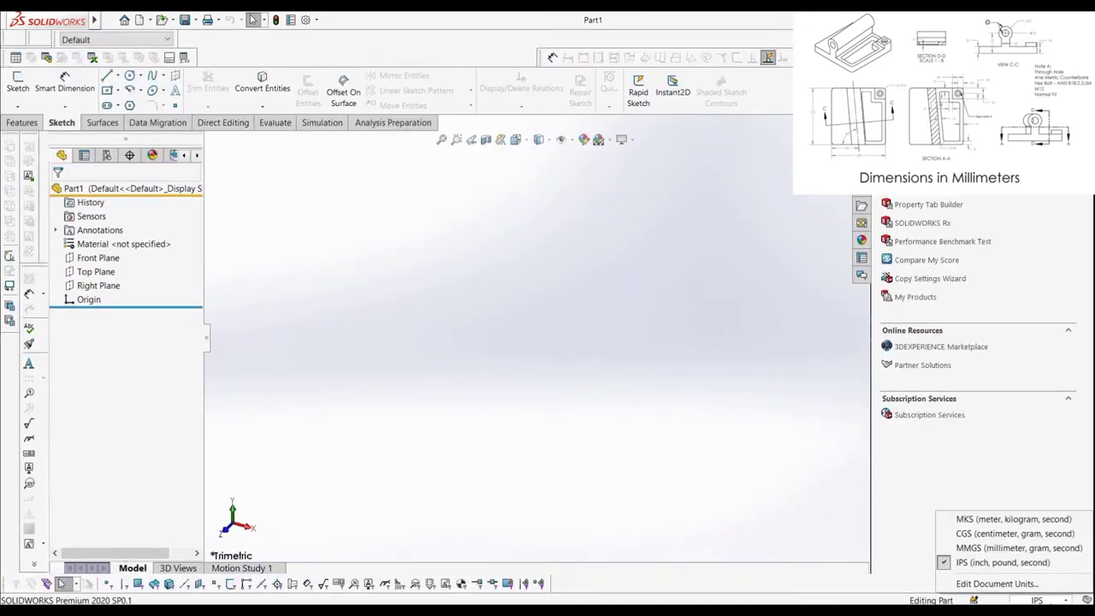
{"action": "left_click", "coordinate": [1019, 549]}
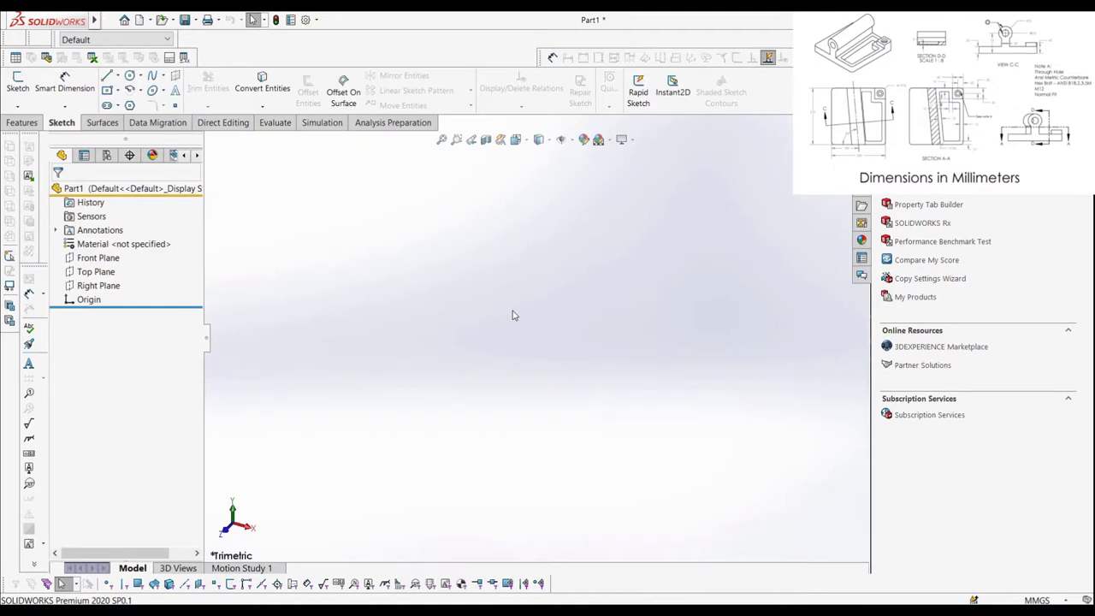
- Sketch a centre rectangle on the Top Plane, centred on the origin
{"action": "left_click", "coordinate": [17, 81]}
{"action": "left_click", "coordinate": [374, 339]}
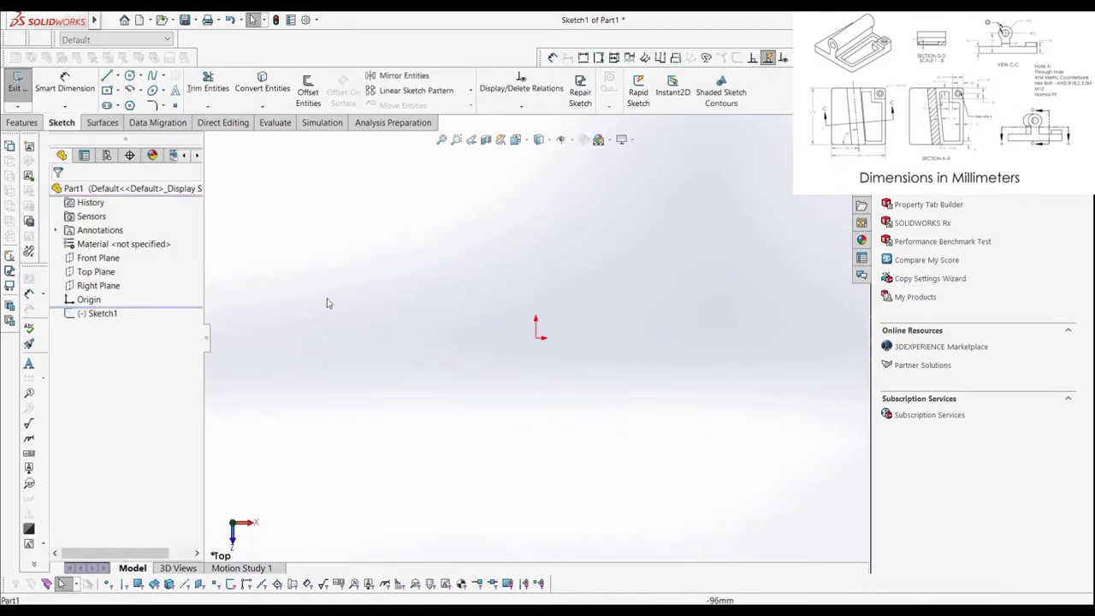
{"action": "left_click", "coordinate": [107, 89]}
{"action": "left_click", "coordinate": [536, 338]}
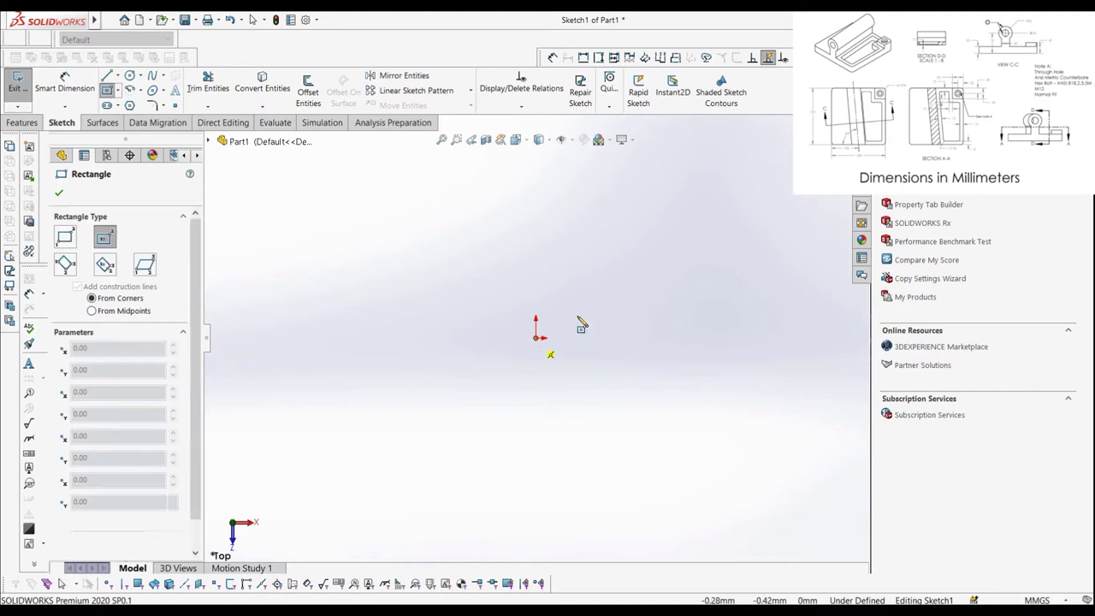
{"action": "left_click", "coordinate": [676, 244]}
- Dimension the rectangle 200 mm wide and 210 mm tall
{"action": "left_click", "coordinate": [64, 81]}
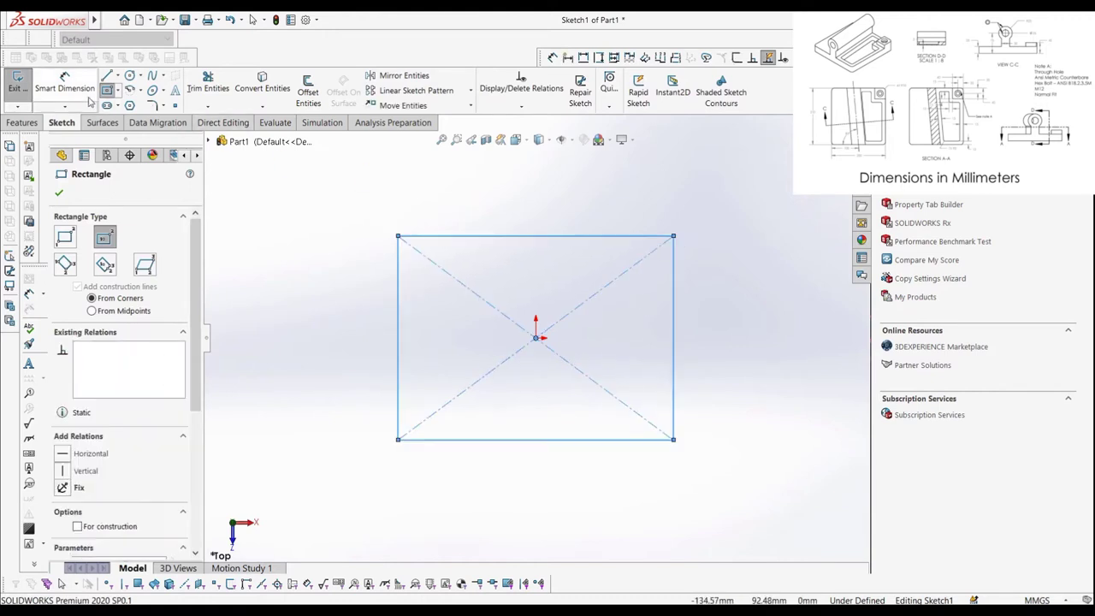
{"action": "left_click", "coordinate": [527, 441]}
{"action": "left_click", "coordinate": [530, 463]}
{"action": "type", "text": "200"}
{"action": "key", "text": "Return"}
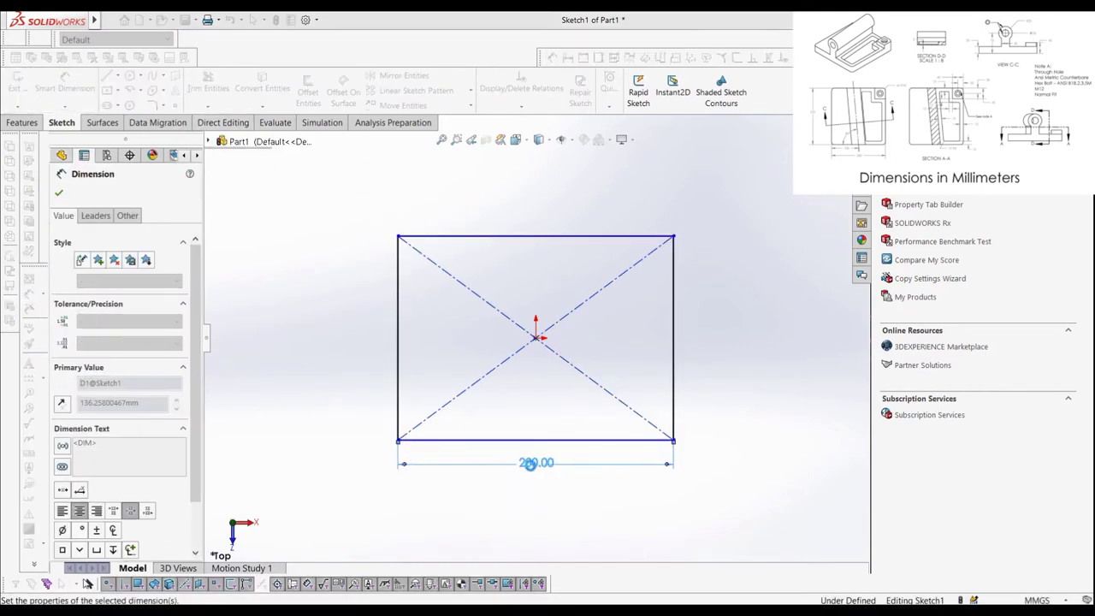
{"action": "left_click", "coordinate": [398, 381]}
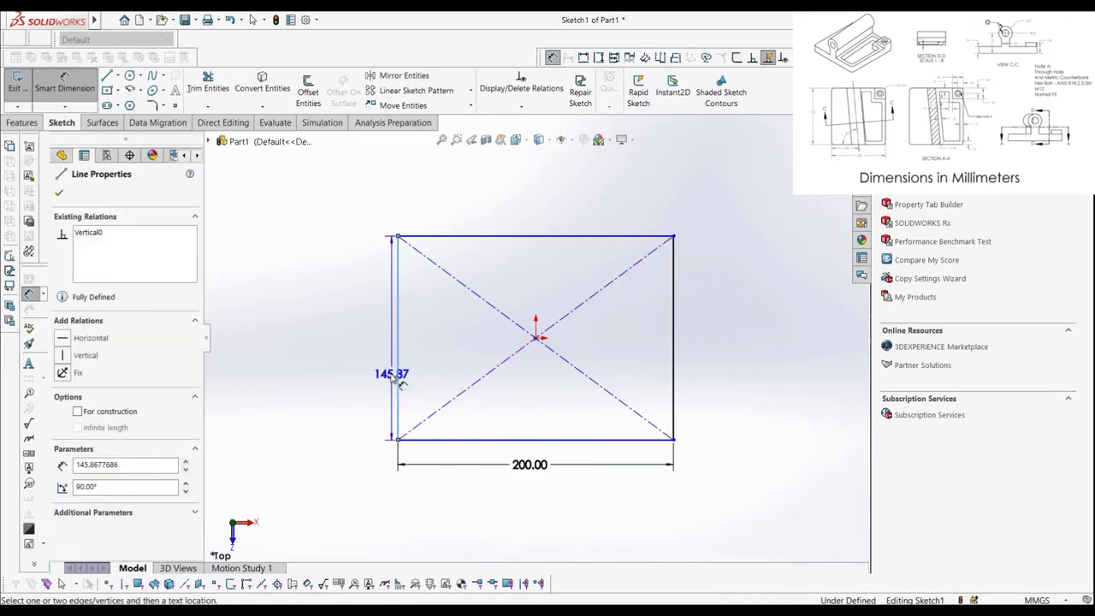
{"action": "left_click", "coordinate": [385, 377]}
{"action": "type", "text": "210"}
{"action": "key", "text": "Return"}
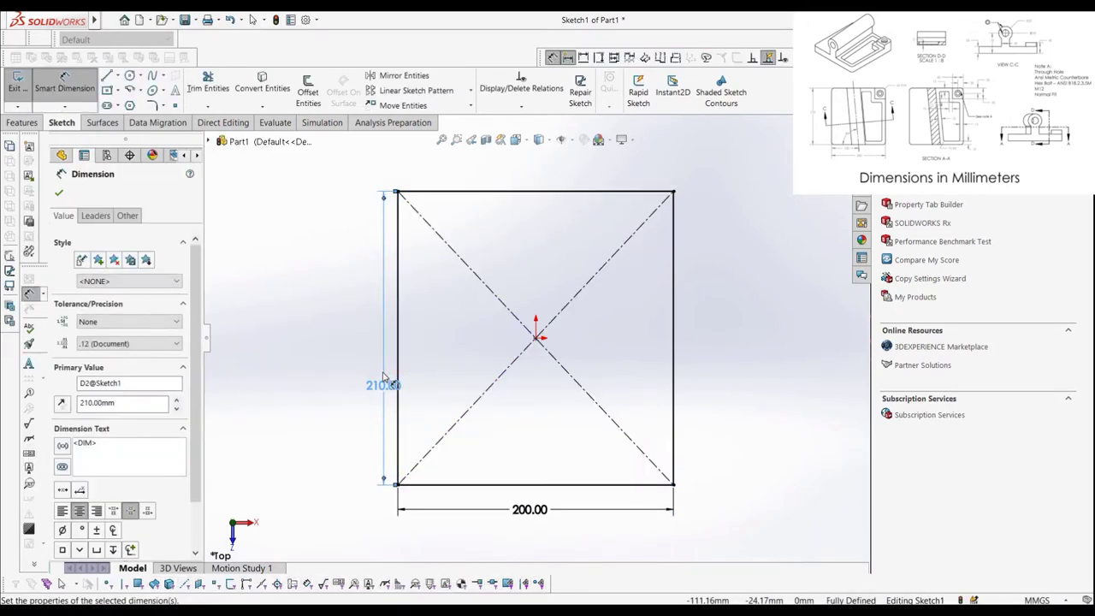
- Extrude the rectangle sketch 25 mm into a solid plate
{"action": "left_click", "coordinate": [20, 98]}
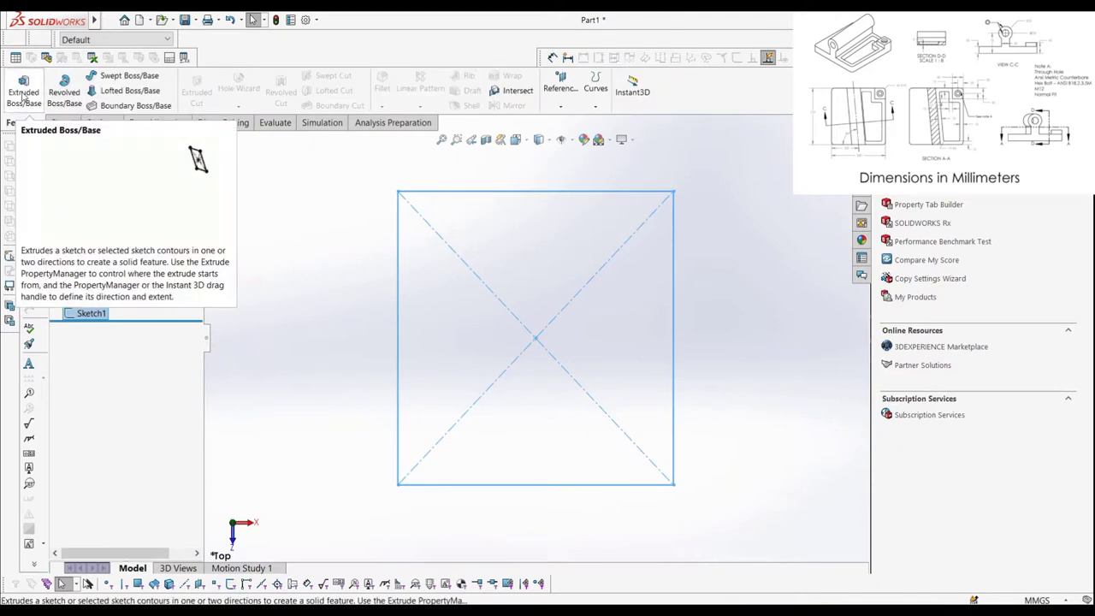
{"action": "left_click", "coordinate": [24, 98]}
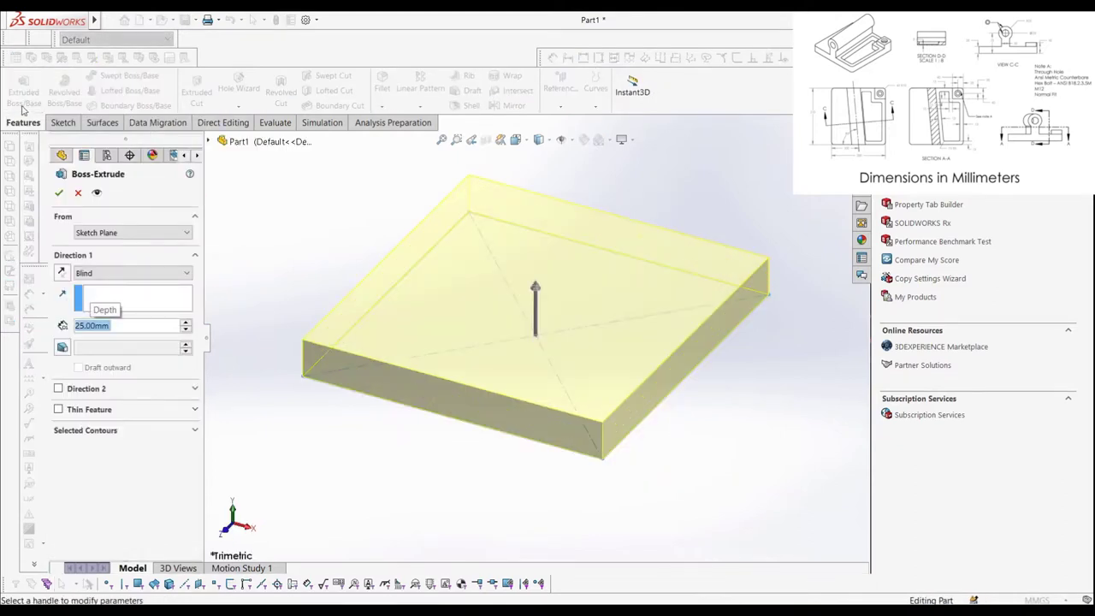
{"action": "left_click", "coordinate": [58, 190]}
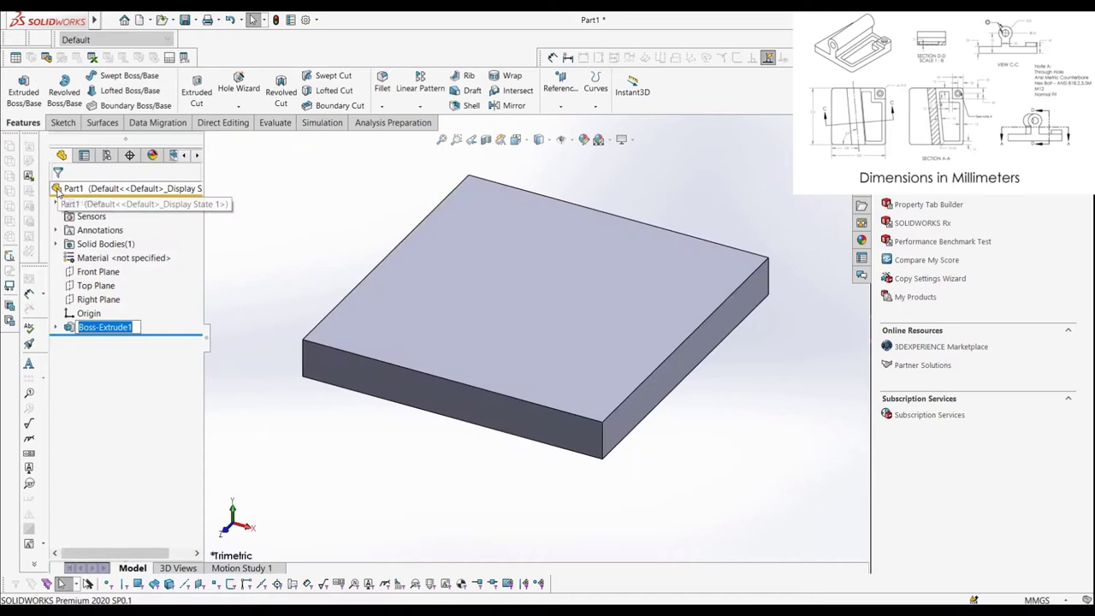
- Draw a centreline across the block's top face from the bottom edge to the top edge
{"action": "left_click", "coordinate": [301, 272]}
{"action": "left_click", "coordinate": [62, 122]}
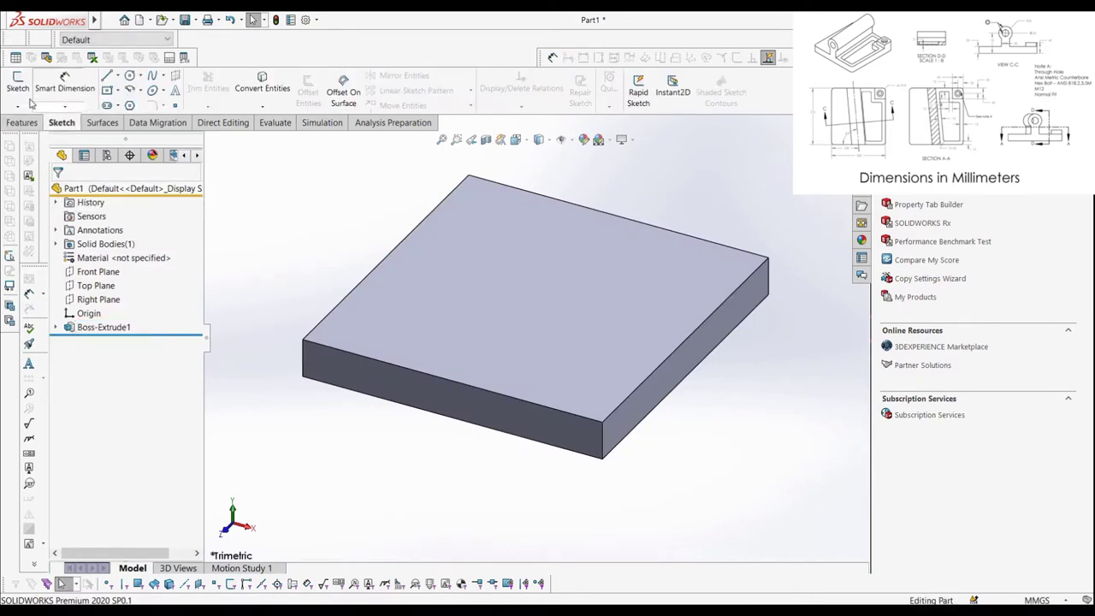
{"action": "left_click", "coordinate": [18, 85]}
{"action": "left_click", "coordinate": [446, 315]}
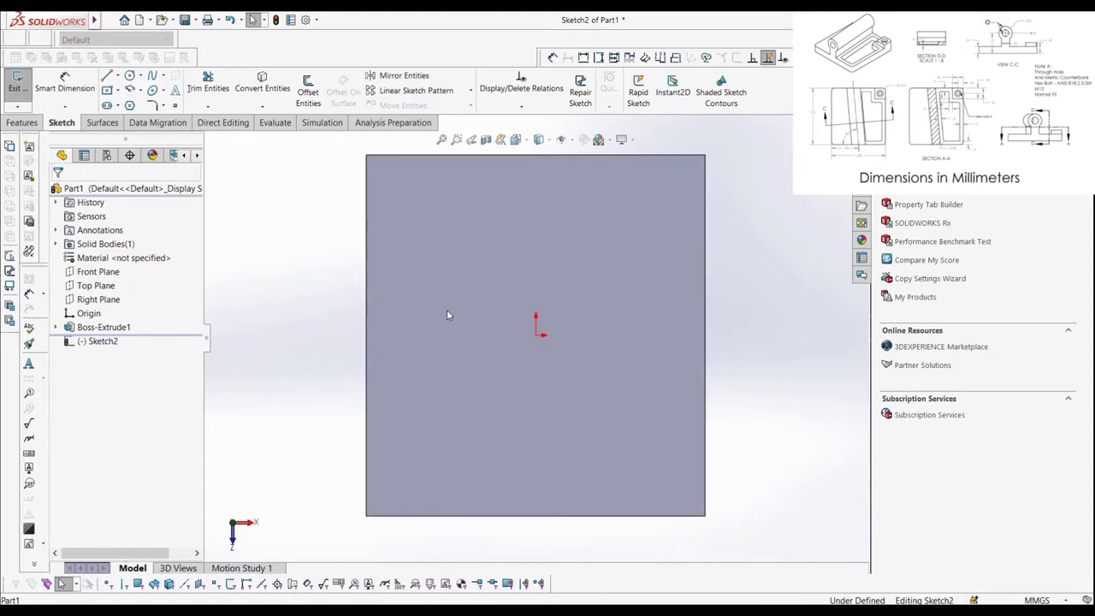
{"action": "left_click", "coordinate": [120, 77]}
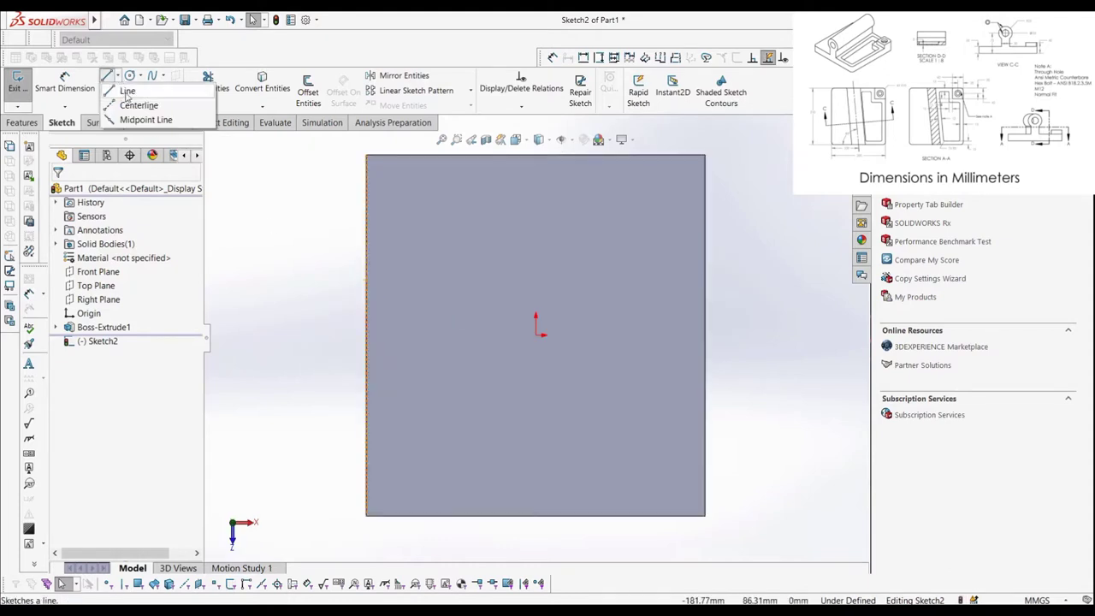
{"action": "left_click", "coordinate": [128, 103]}
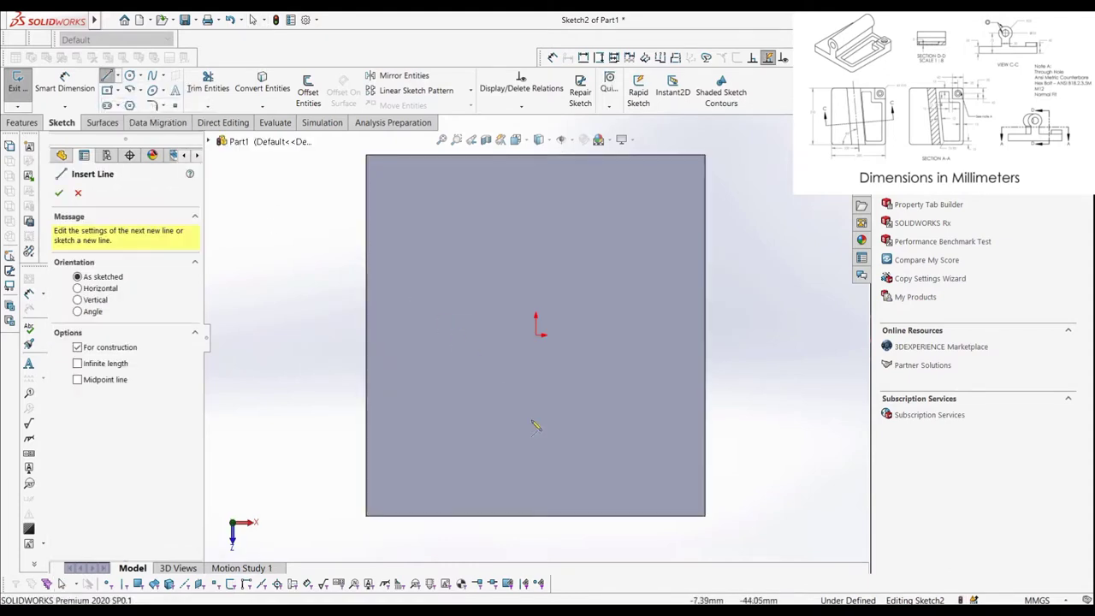
{"action": "left_click", "coordinate": [508, 515]}
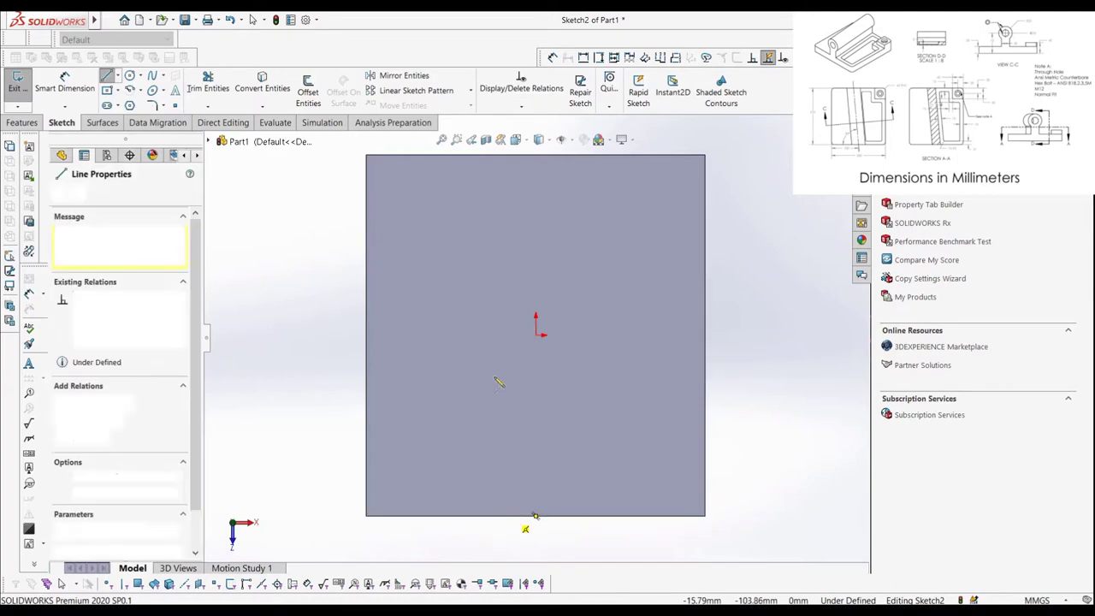
{"action": "left_click", "coordinate": [439, 157]}
{"action": "key", "text": "Escape"}
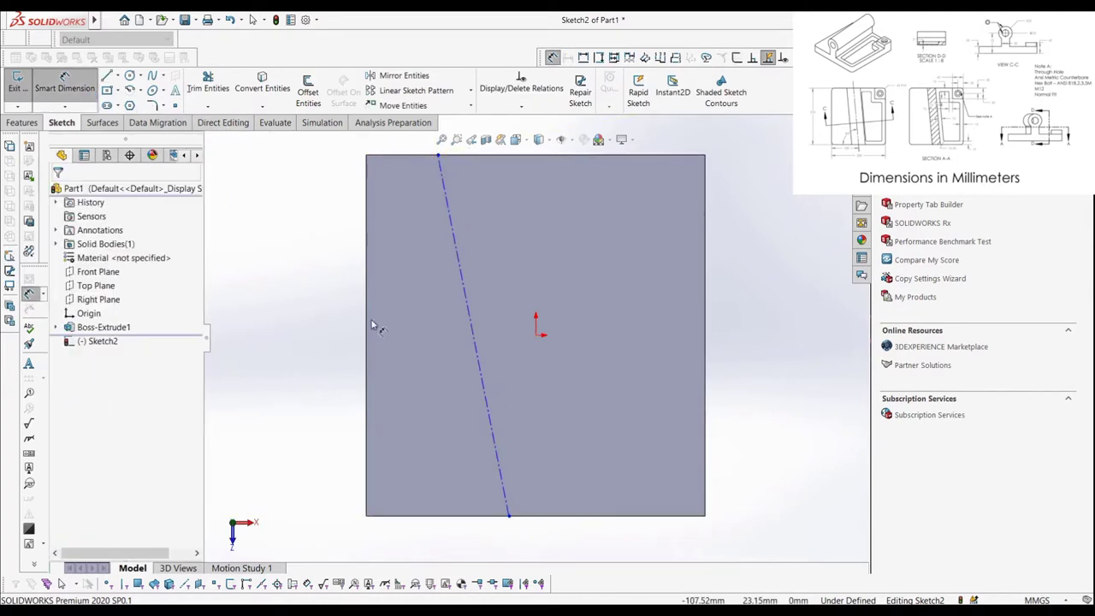
- Dimension the centreline 100 mm from the bottom-left corner at 85° to the bottom edge
{"action": "left_click", "coordinate": [368, 518]}
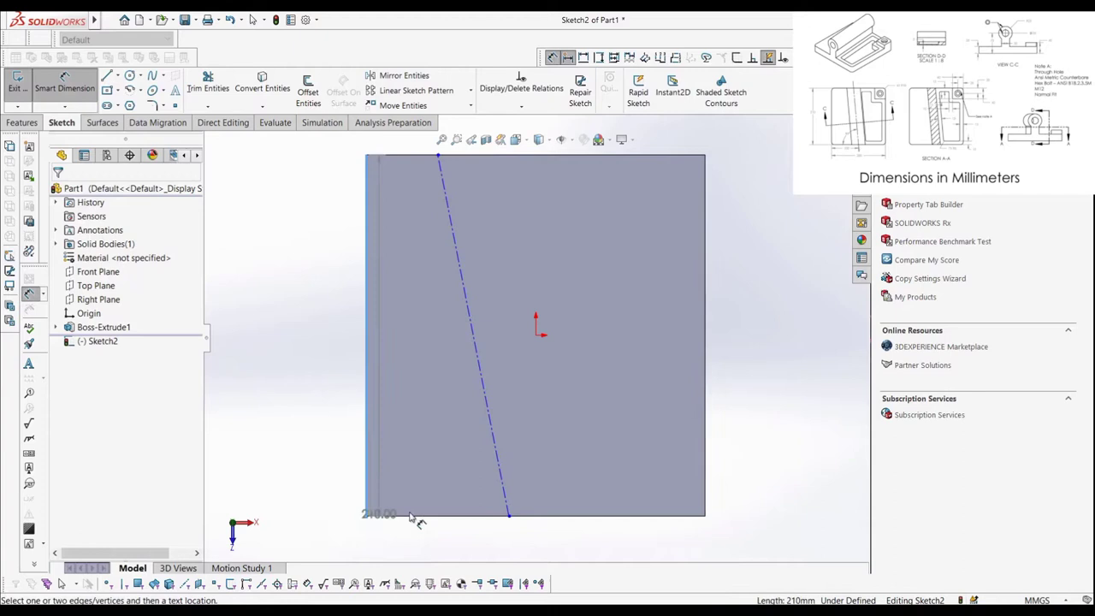
{"action": "left_click", "coordinate": [509, 516]}
{"action": "left_click", "coordinate": [483, 544]}
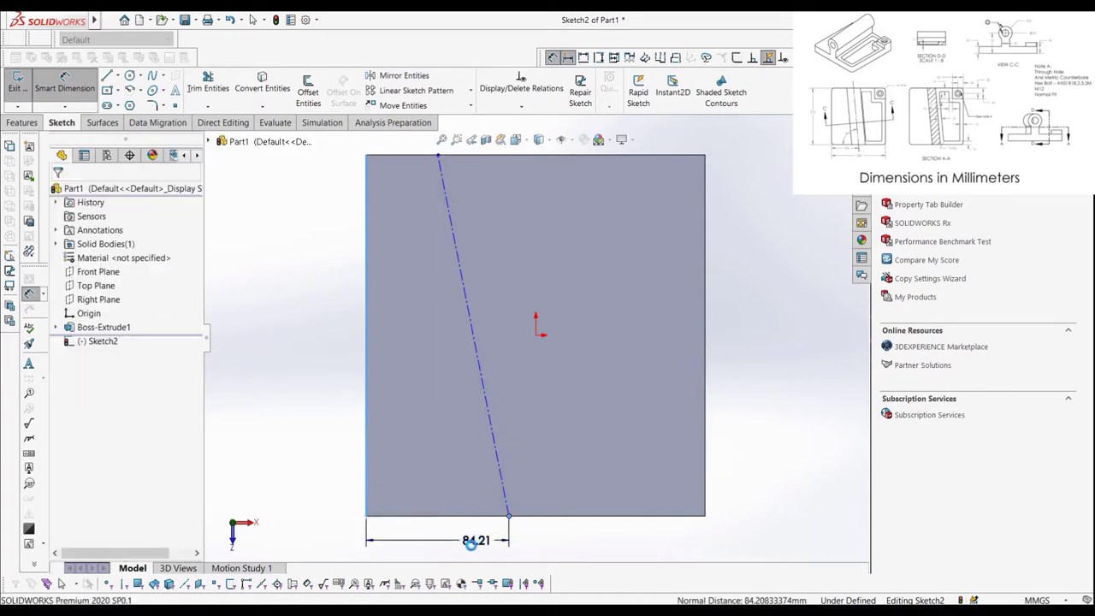
{"action": "type", "text": "100"}
{"action": "key", "text": "Return"}
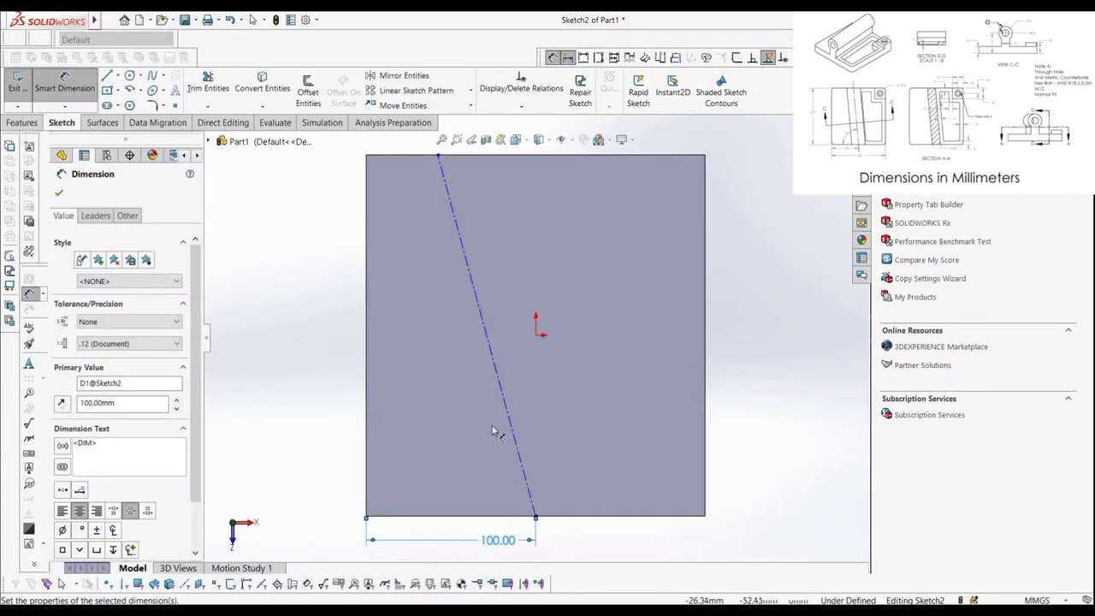
{"action": "left_click", "coordinate": [517, 442]}
{"action": "left_click", "coordinate": [500, 517]}
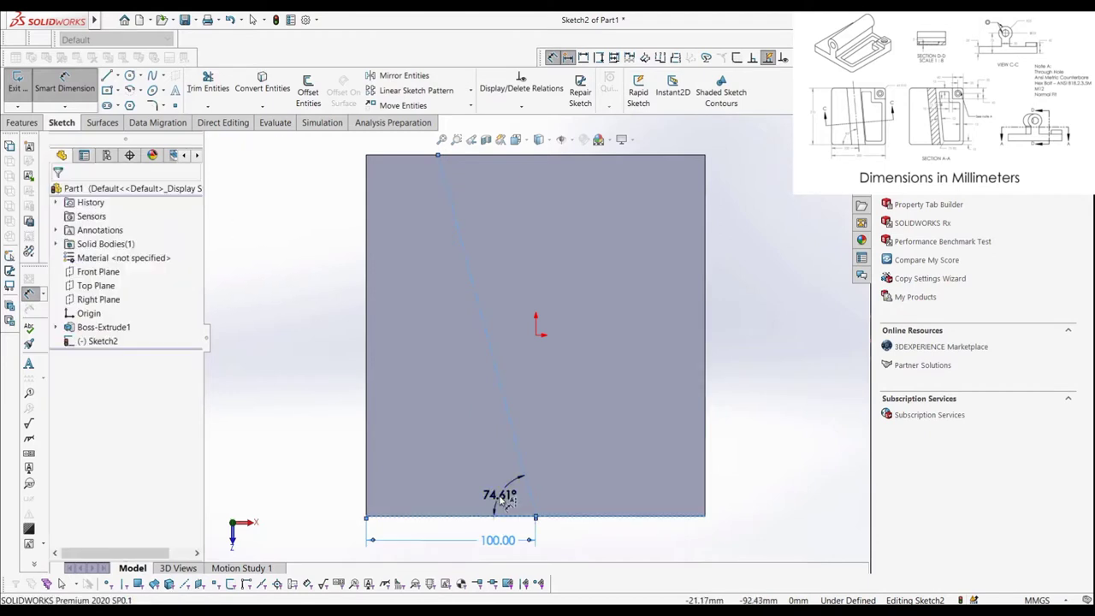
{"action": "left_click", "coordinate": [501, 480]}
{"action": "type", "text": "86"}
{"action": "key", "text": "Return"}
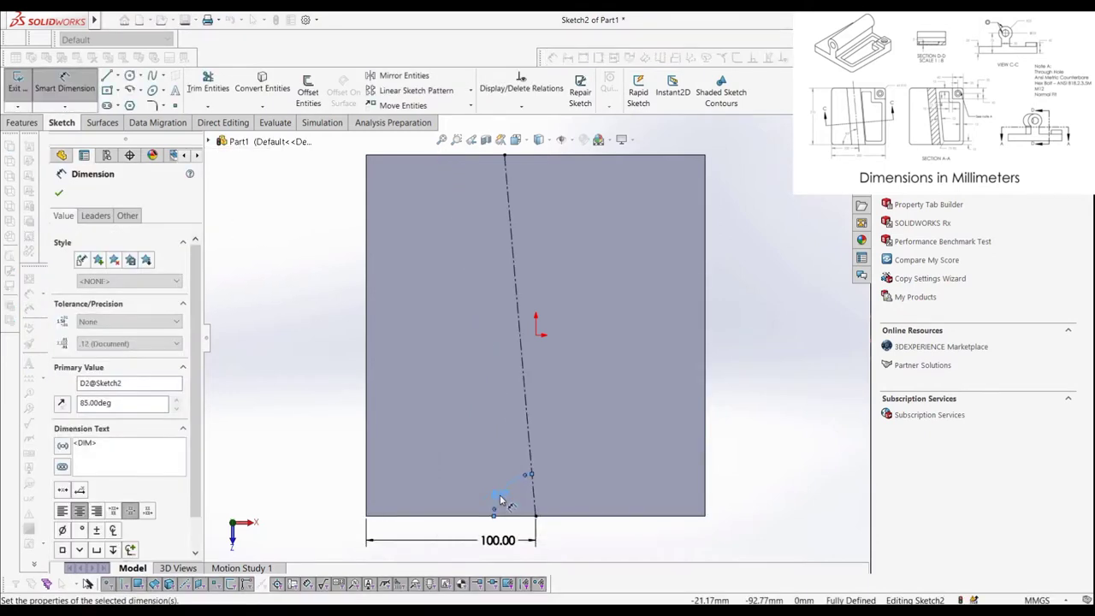
{"action": "left_click", "coordinate": [18, 85]}
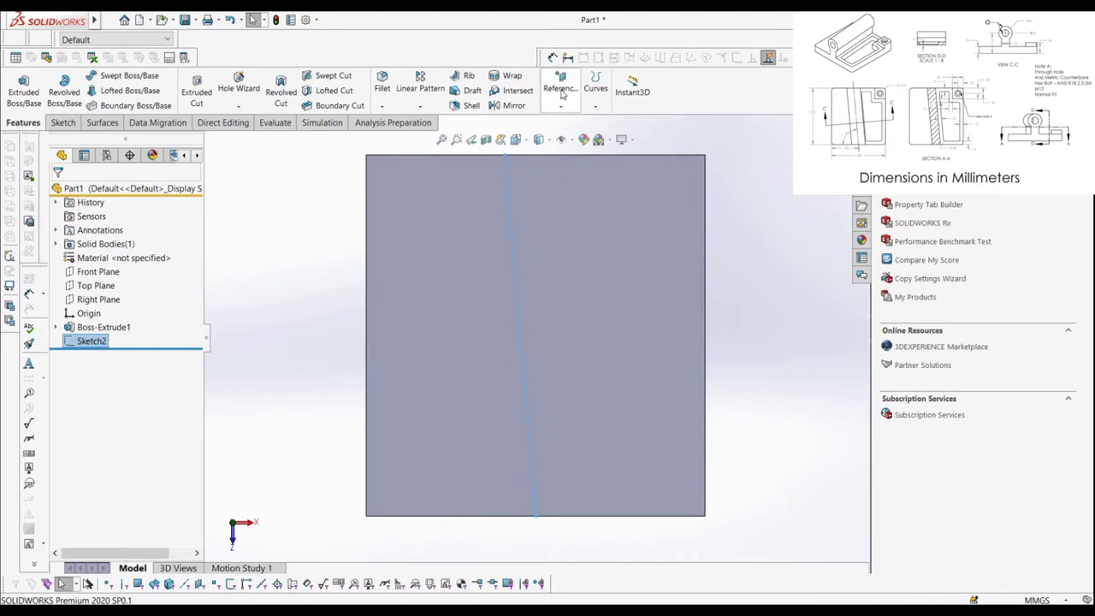
- Create Plane1 perpendicular to the Sketch2 centreline and passing through the origin
{"action": "left_click", "coordinate": [562, 94]}
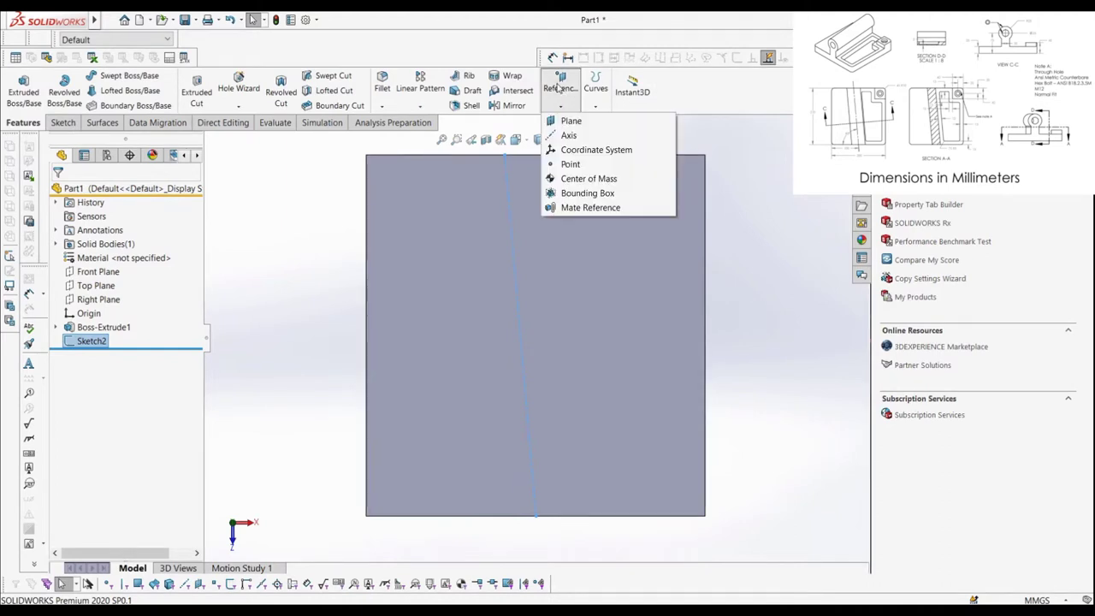
{"action": "left_click", "coordinate": [565, 121]}
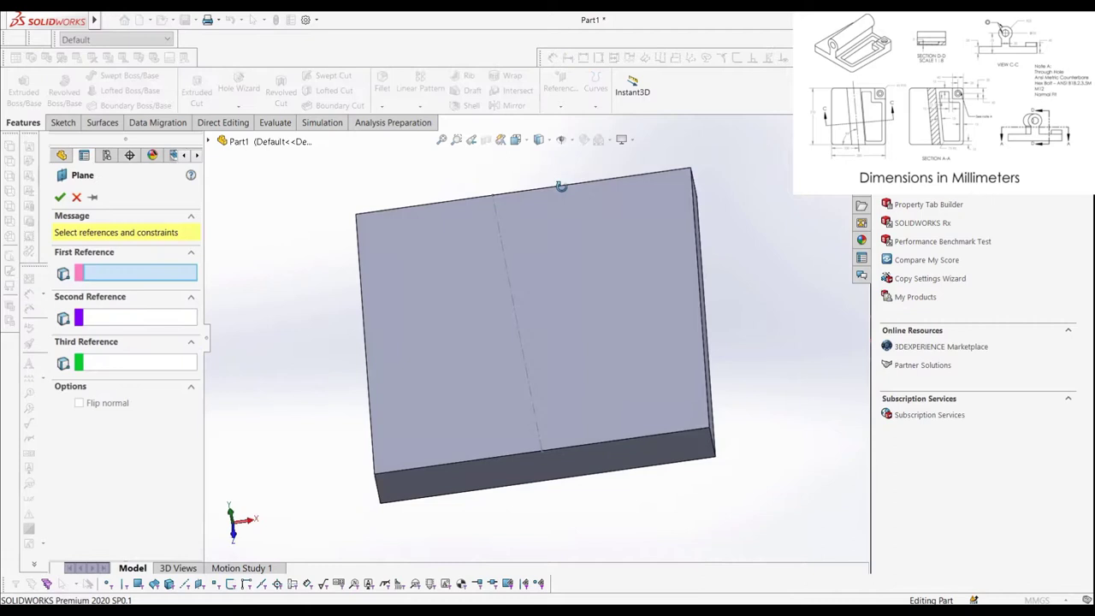
{"action": "left_click", "coordinate": [511, 291]}
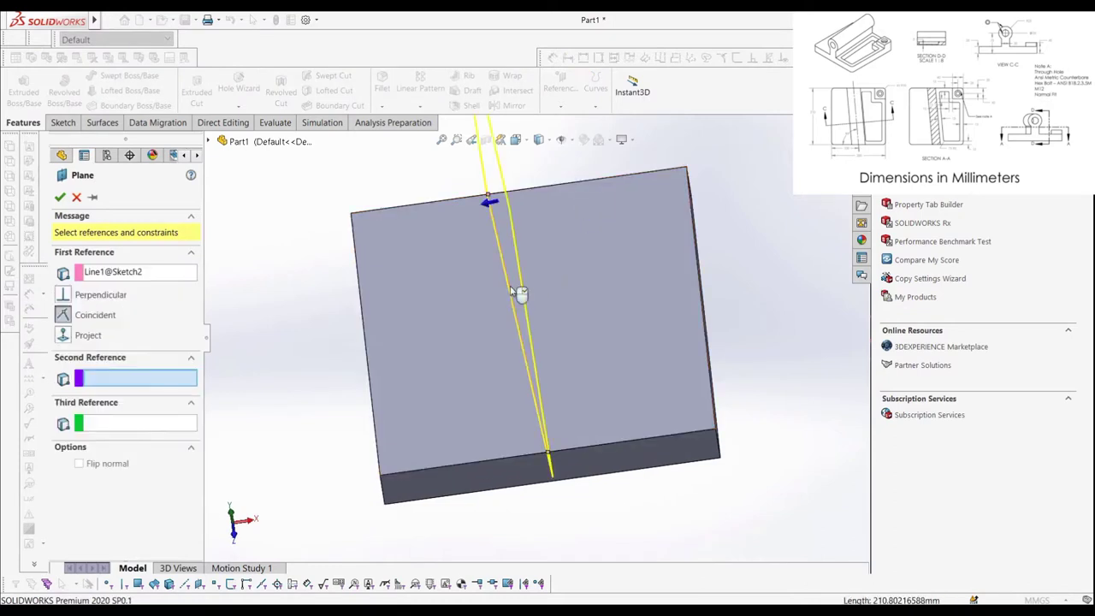
{"action": "left_click", "coordinate": [122, 297]}
{"action": "middle_click_drag", "start_coordinate": [313, 329], "coordinate": [419, 301]}
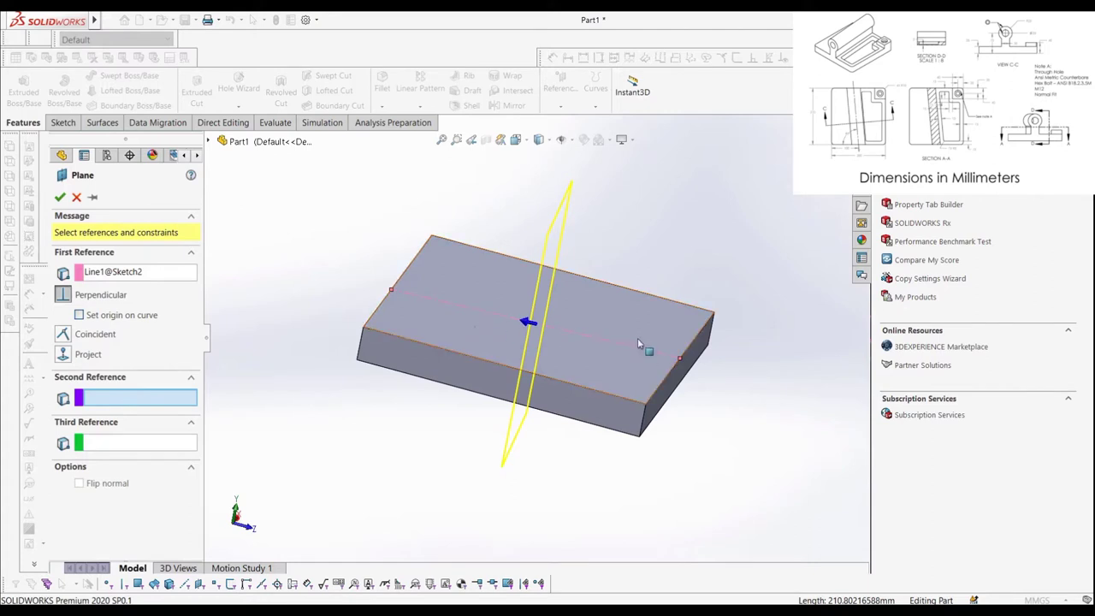
{"action": "middle_click_drag", "start_coordinate": [568, 350], "coordinate": [349, 299]}
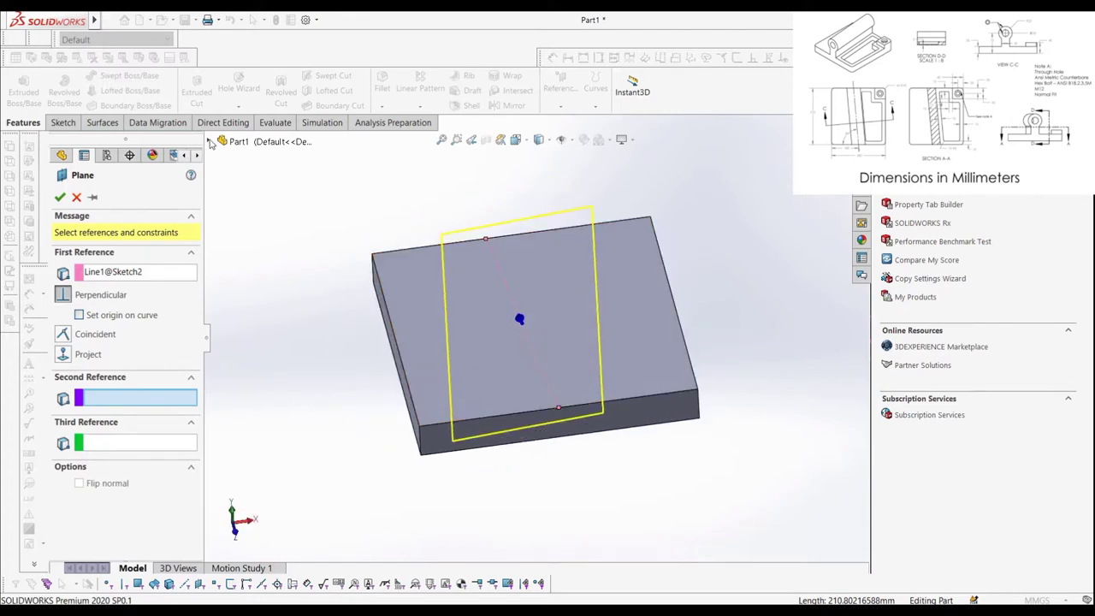
{"action": "left_click", "coordinate": [211, 142]}
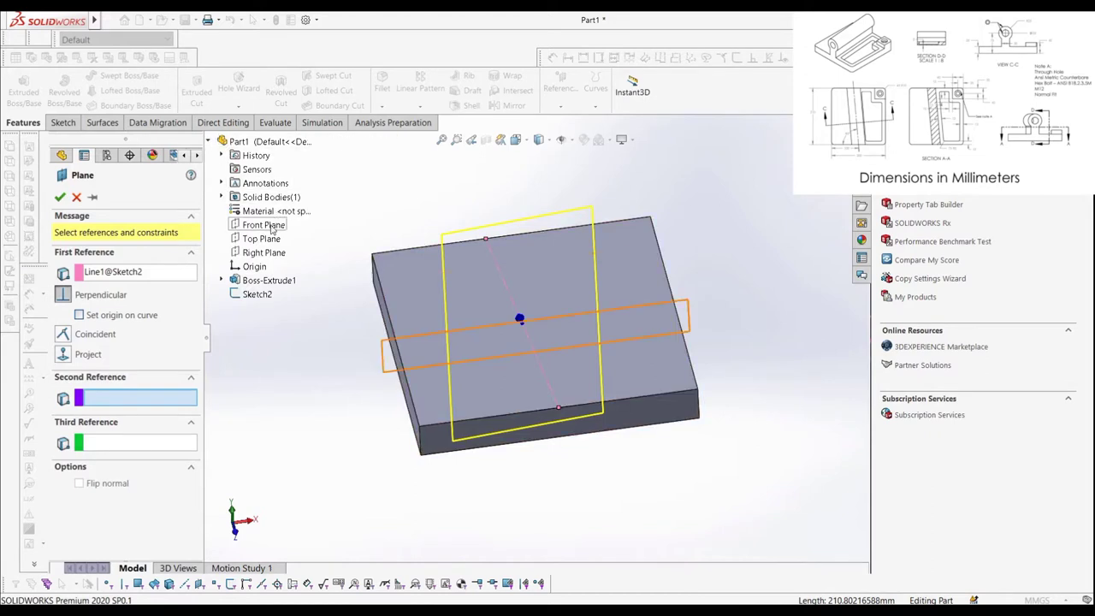
{"action": "left_click", "coordinate": [255, 267]}
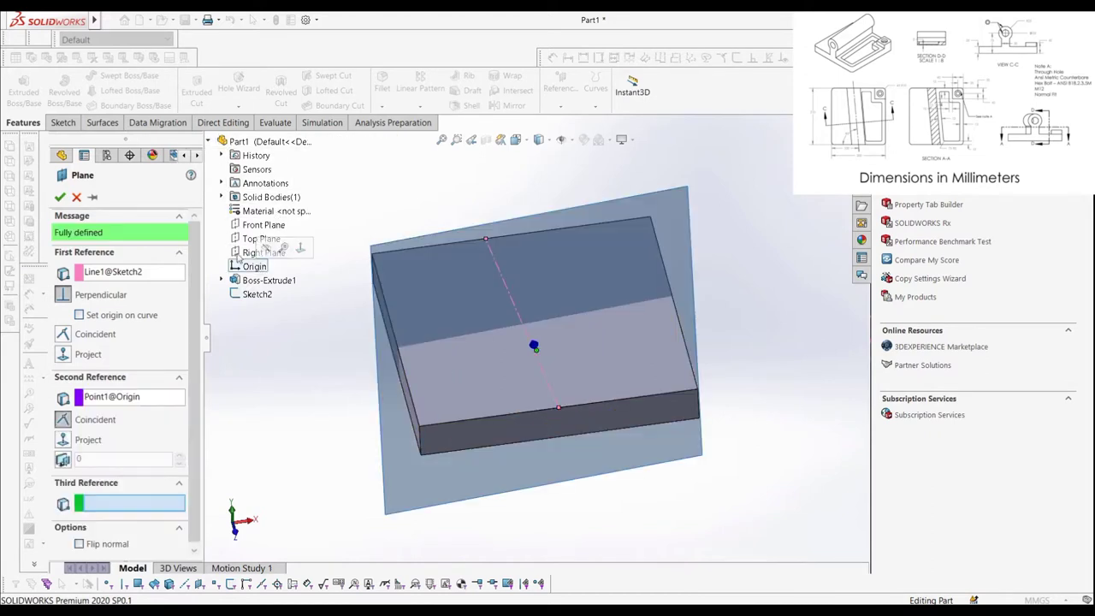
{"action": "left_click", "coordinate": [60, 197]}
{"action": "left_click", "coordinate": [61, 123]}
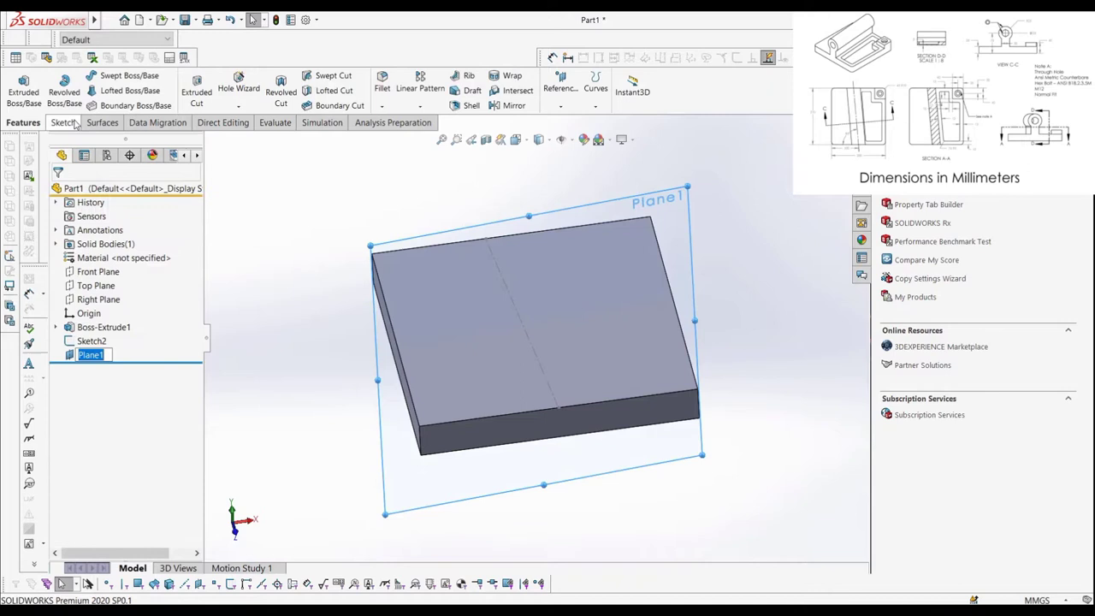
- Start a sketch on Plane1 and draw two concentric circles above the block
{"action": "left_click", "coordinate": [19, 89]}
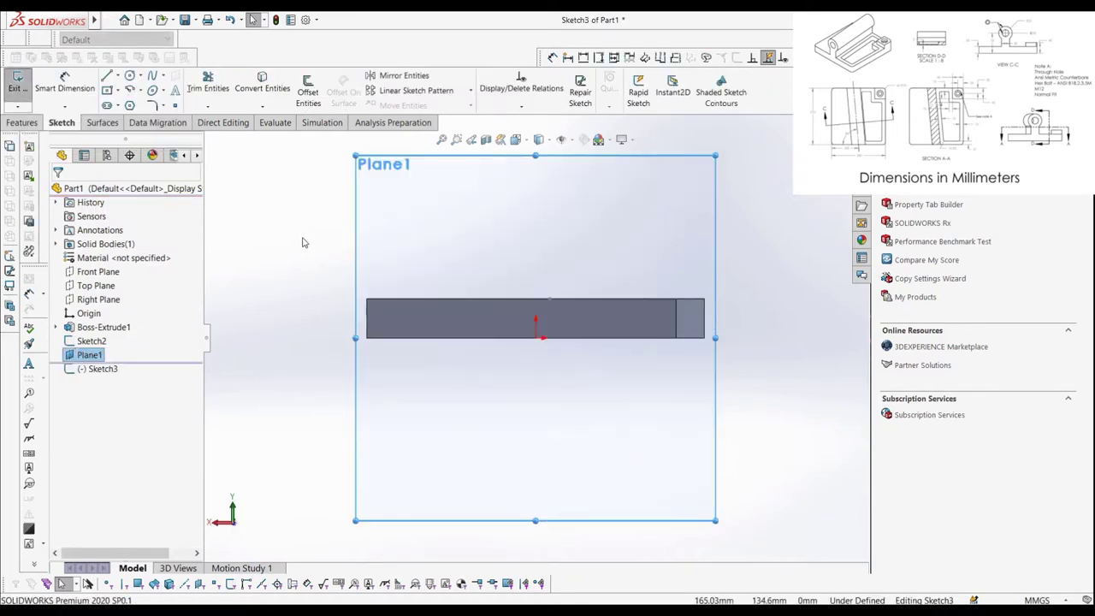
{"action": "left_click", "coordinate": [130, 76]}
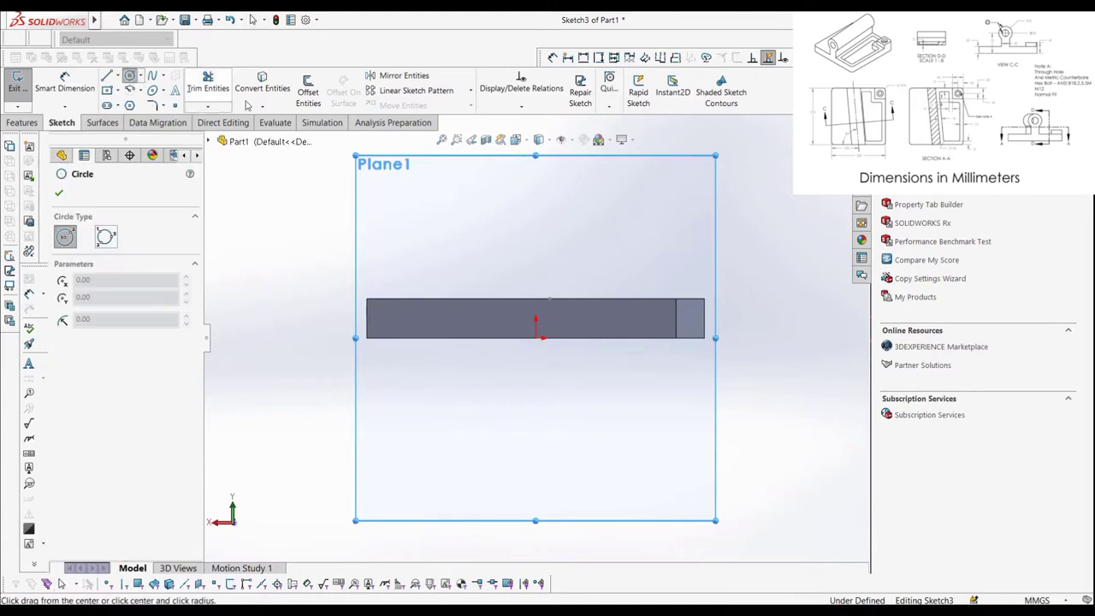
{"action": "left_click", "coordinate": [520, 227]}
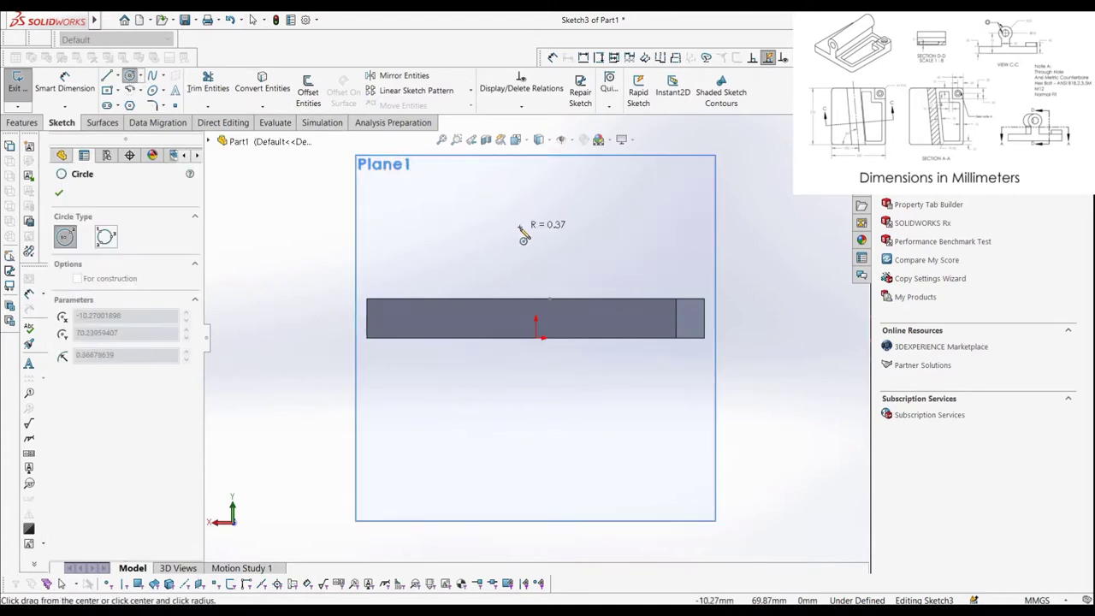
{"action": "left_click", "coordinate": [527, 231]}
{"action": "left_click_drag", "start_coordinate": [522, 229], "coordinate": [545, 256]}
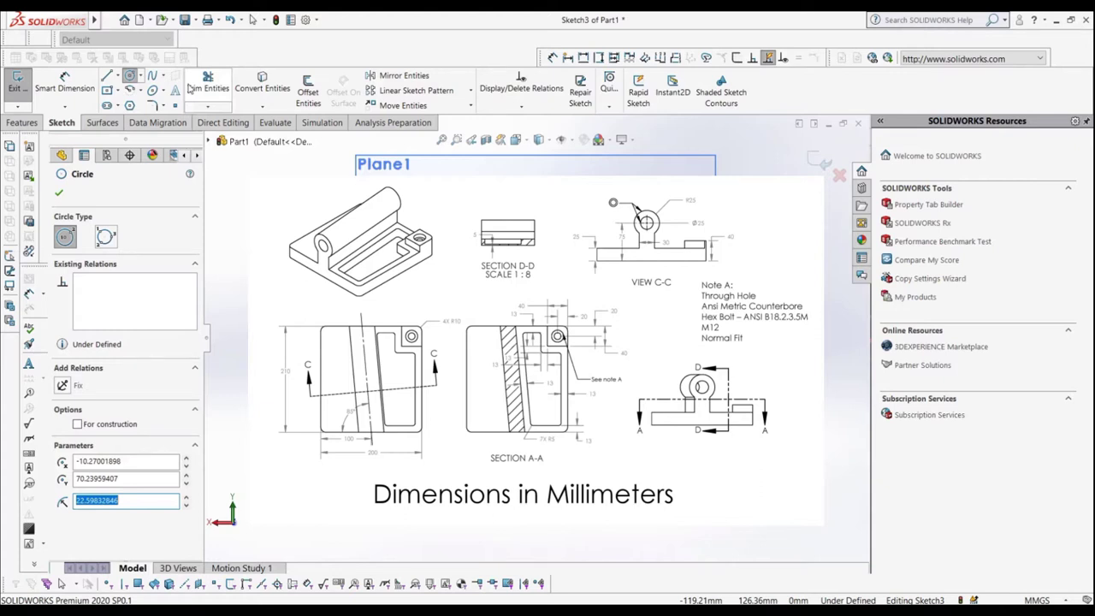
- Dimension the inner circle to Ø25 mm and the outer circle to Ø50 mm
{"action": "left_click", "coordinate": [47, 86]}
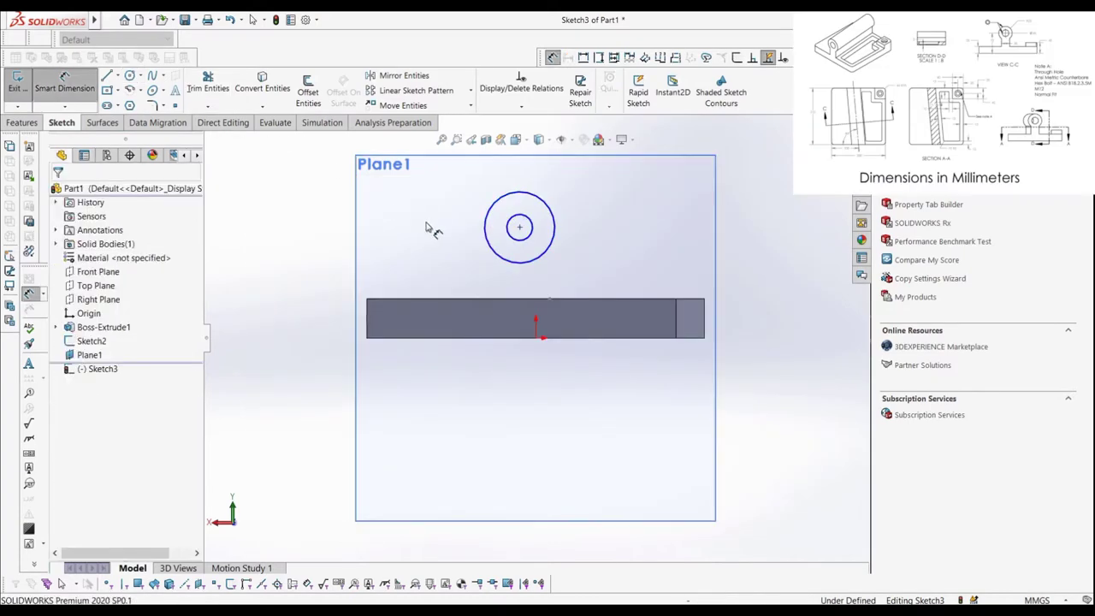
{"action": "left_click", "coordinate": [519, 244]}
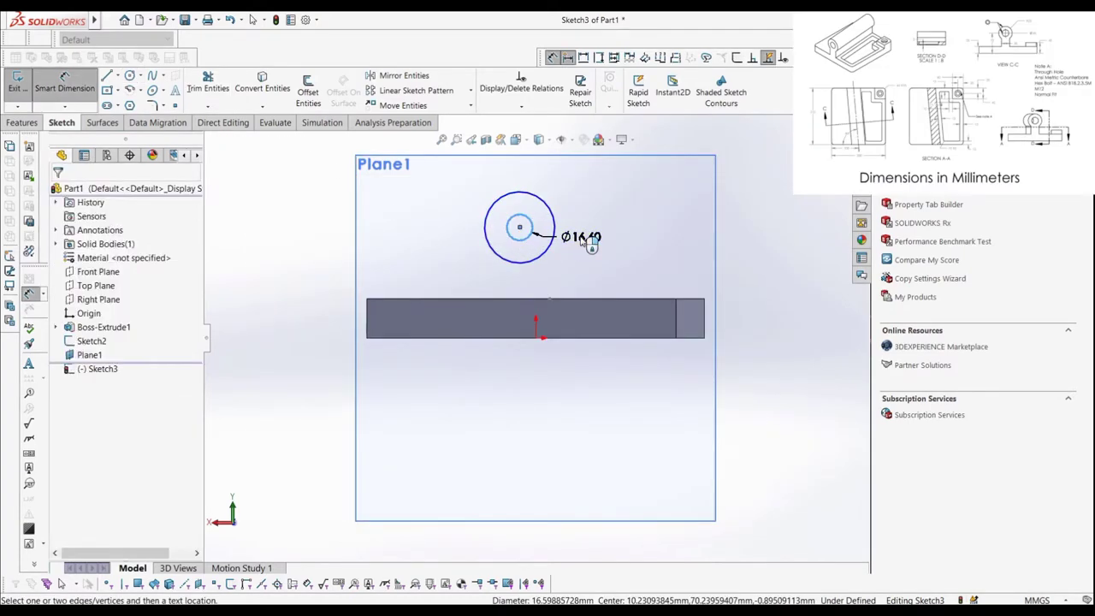
{"action": "left_click", "coordinate": [582, 236]}
{"action": "type", "text": "25"}
{"action": "key", "text": "Return"}
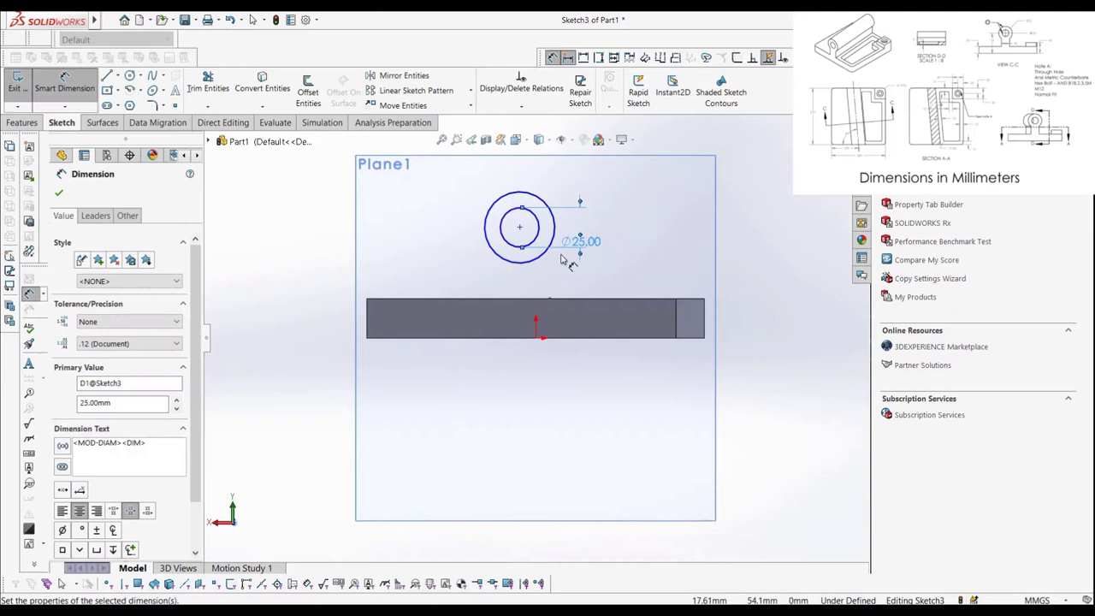
{"action": "left_click", "coordinate": [548, 261]}
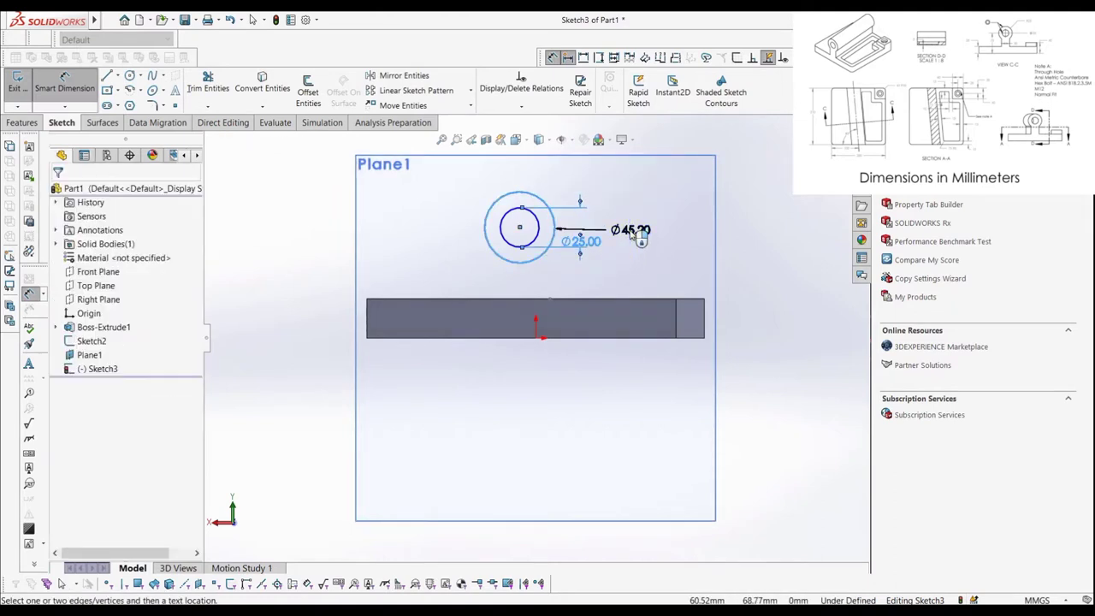
{"action": "left_click", "coordinate": [633, 229]}
{"action": "type", "text": "50"}
{"action": "key", "text": "Return"}
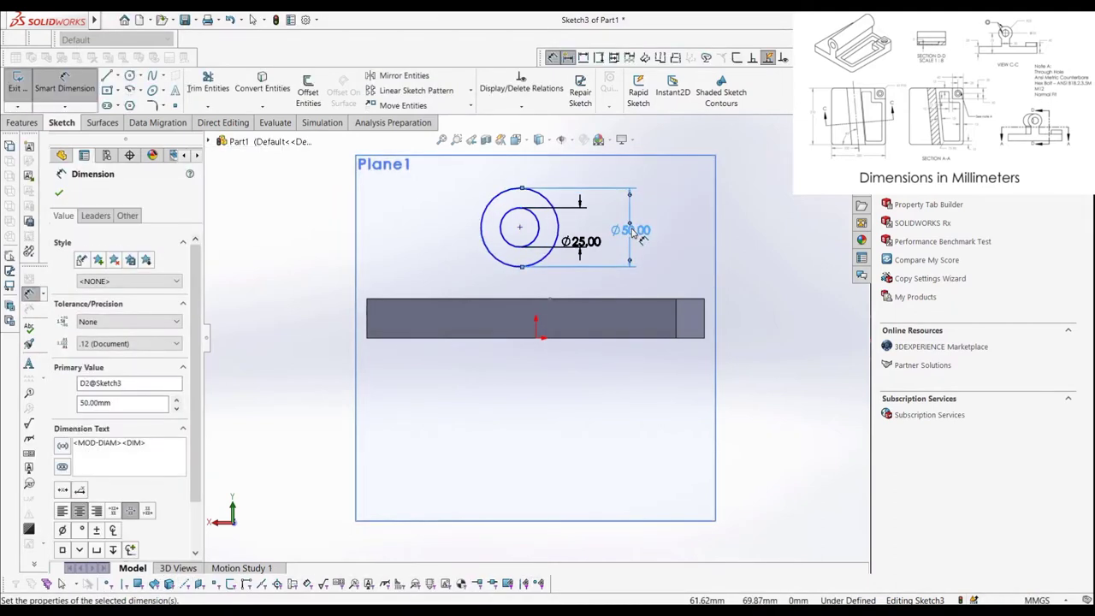
- Add a Vertical relation between the circle centre and the origin
{"action": "left_click", "coordinate": [64, 86]}
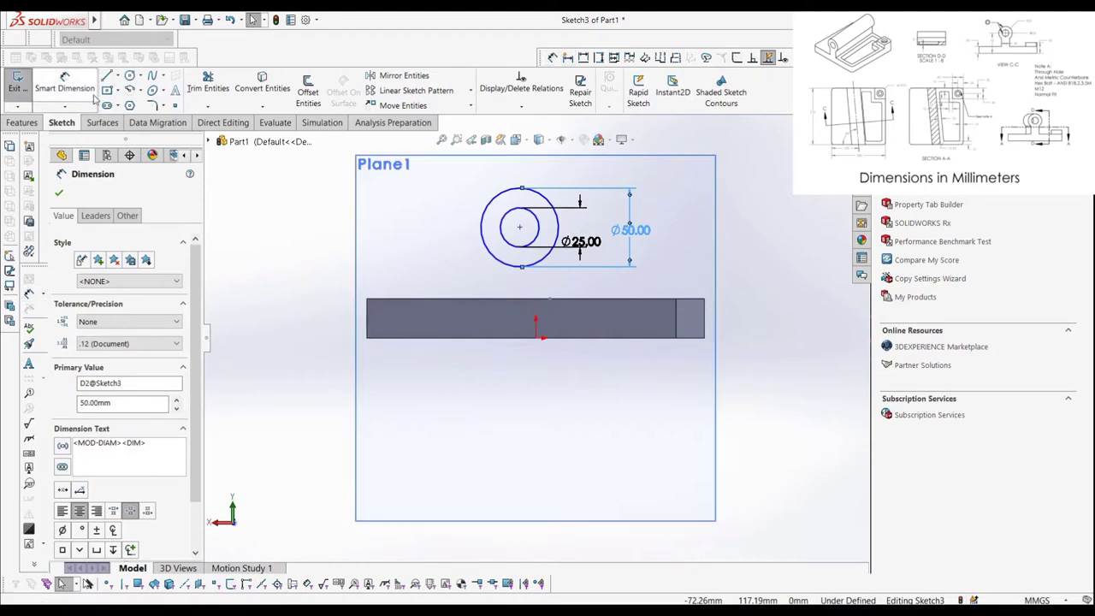
{"action": "middle_click_drag", "start_coordinate": [411, 222], "coordinate": [415, 310]}
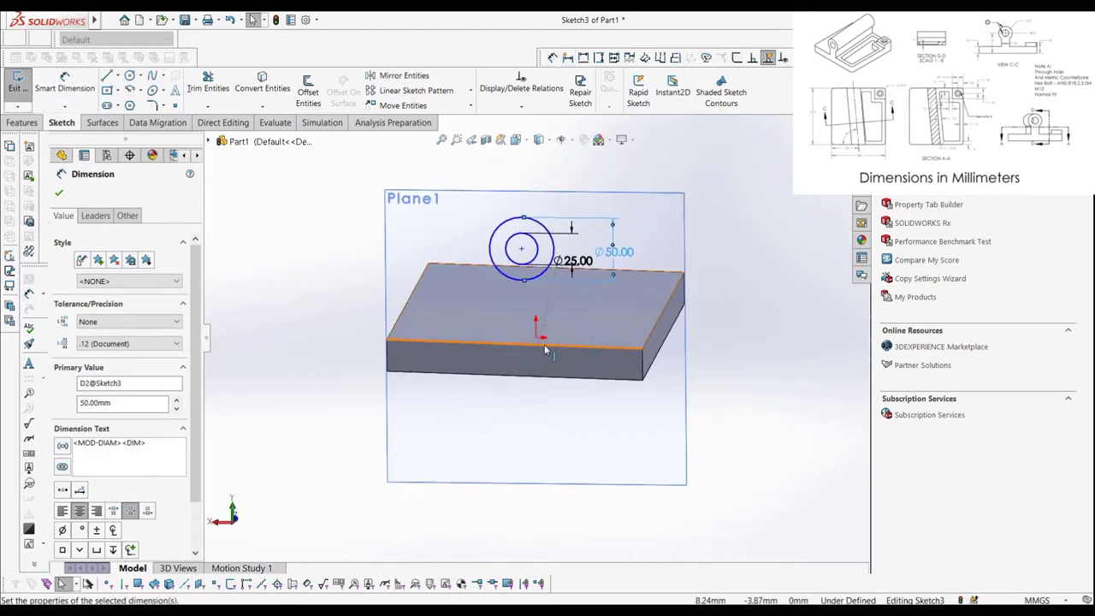
{"action": "left_click", "coordinate": [521, 249]}
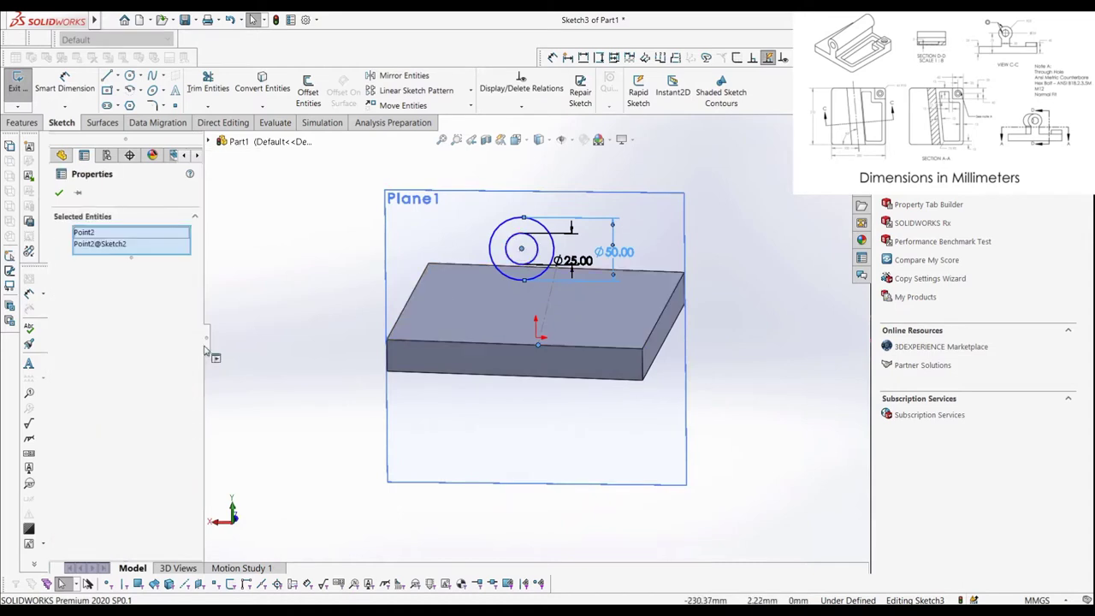
{"action": "left_click", "coordinate": [245, 318]}
{"action": "left_click", "coordinate": [538, 345]}
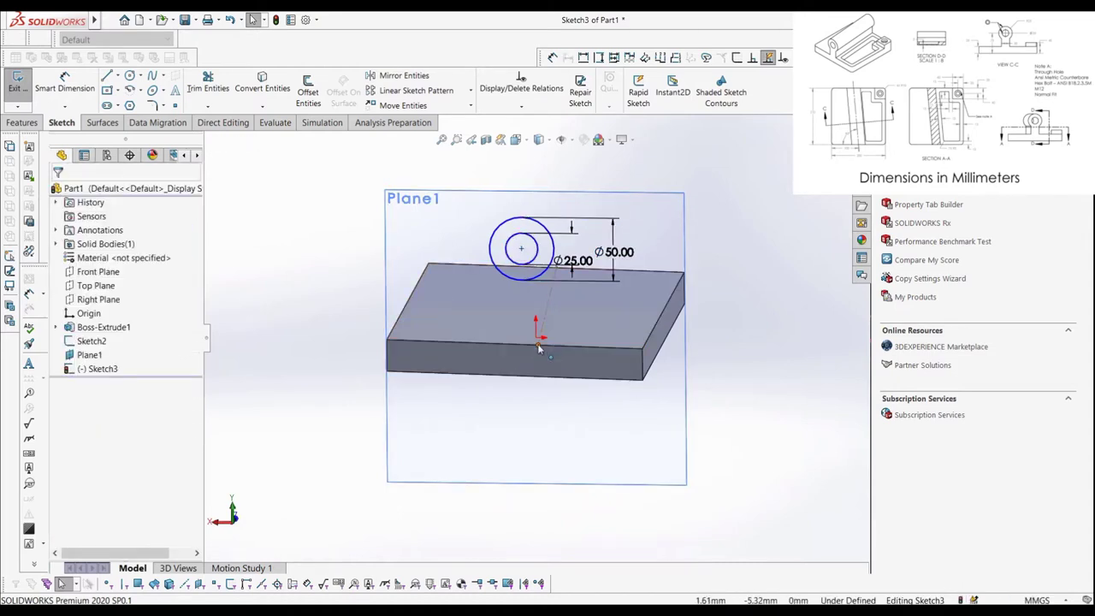
{"action": "left_click", "coordinate": [522, 250], "text": "ctrl"}
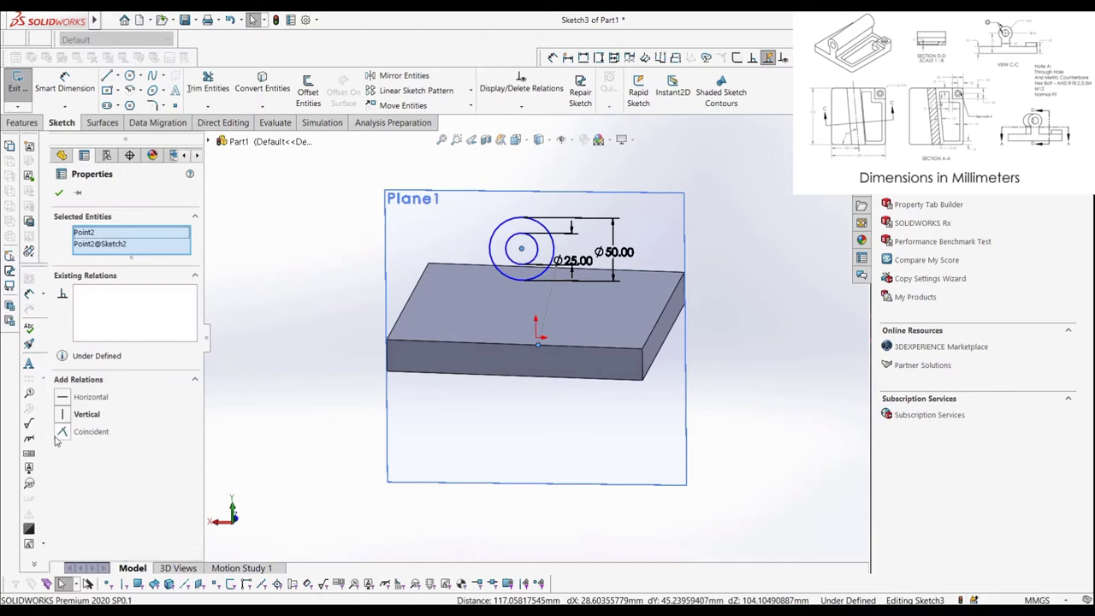
{"action": "left_click", "coordinate": [67, 414]}
{"action": "key", "text": "Escape"}
- Dimension the circle centre 75 mm above the plate's bottom edge
{"action": "left_click", "coordinate": [64, 85]}
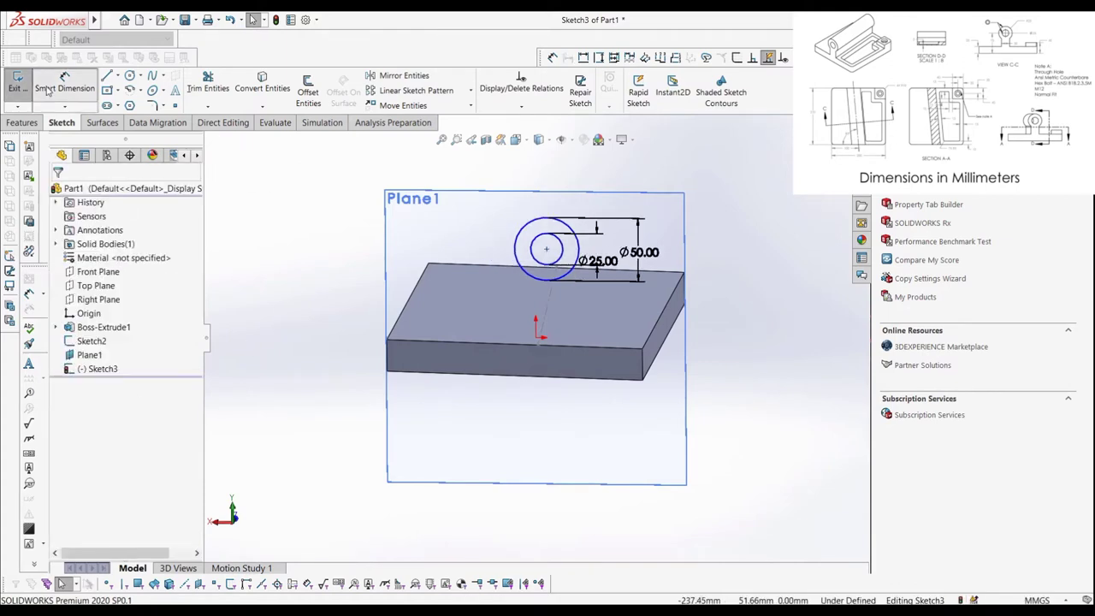
{"action": "left_click", "coordinate": [518, 377]}
{"action": "left_click", "coordinate": [546, 249]}
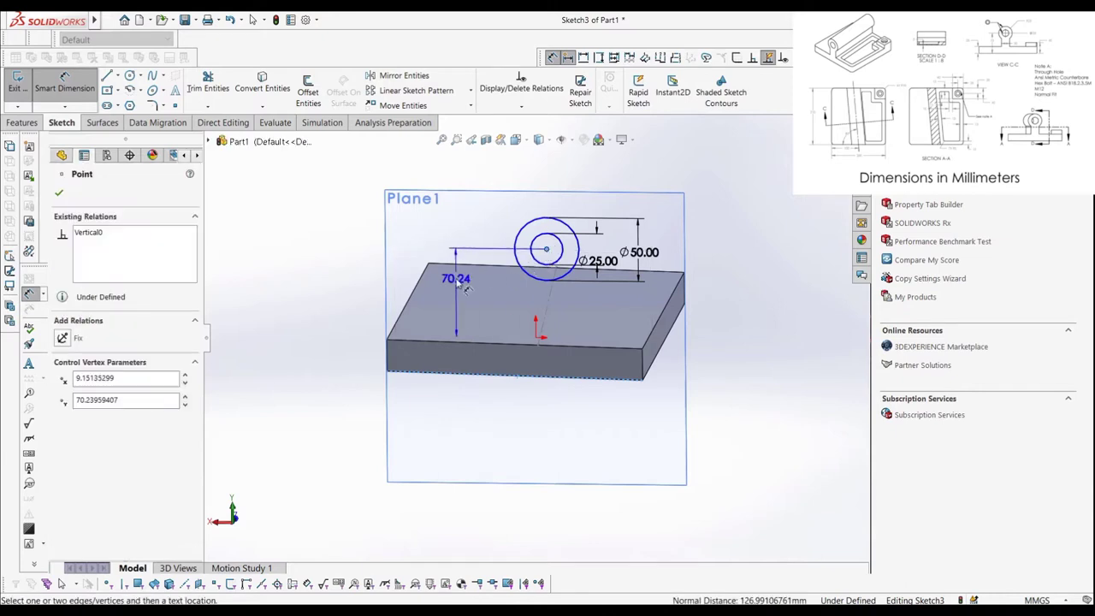
{"action": "left_click", "coordinate": [461, 285]}
{"action": "type", "text": "75"}
{"action": "key", "text": "Return"}
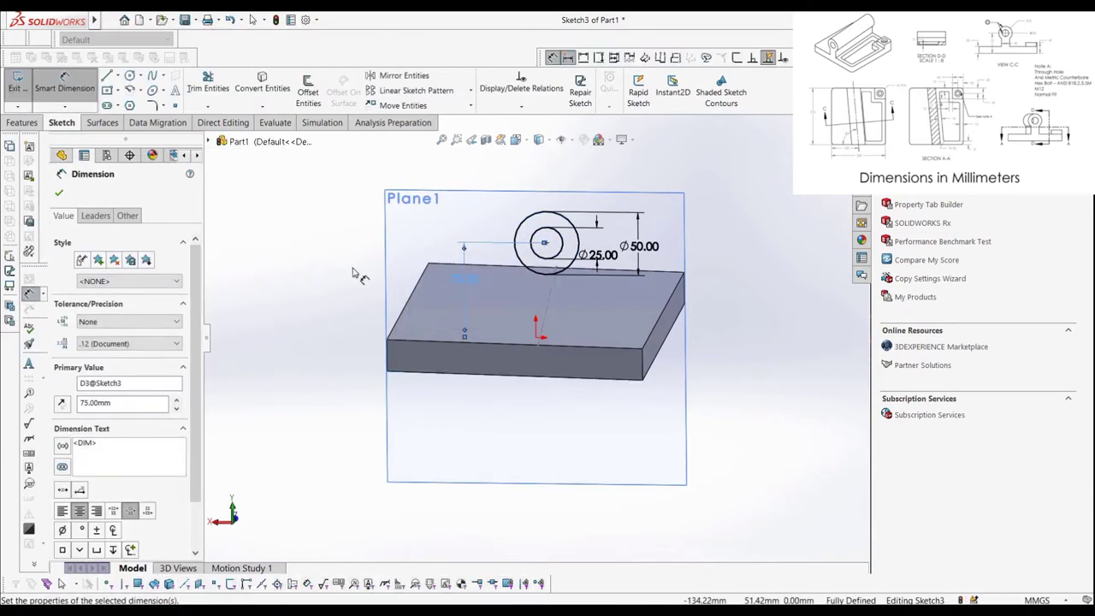
- Extrude the circle sketch Up To Surface, ending at the plate's front face
{"action": "left_click", "coordinate": [18, 86]}
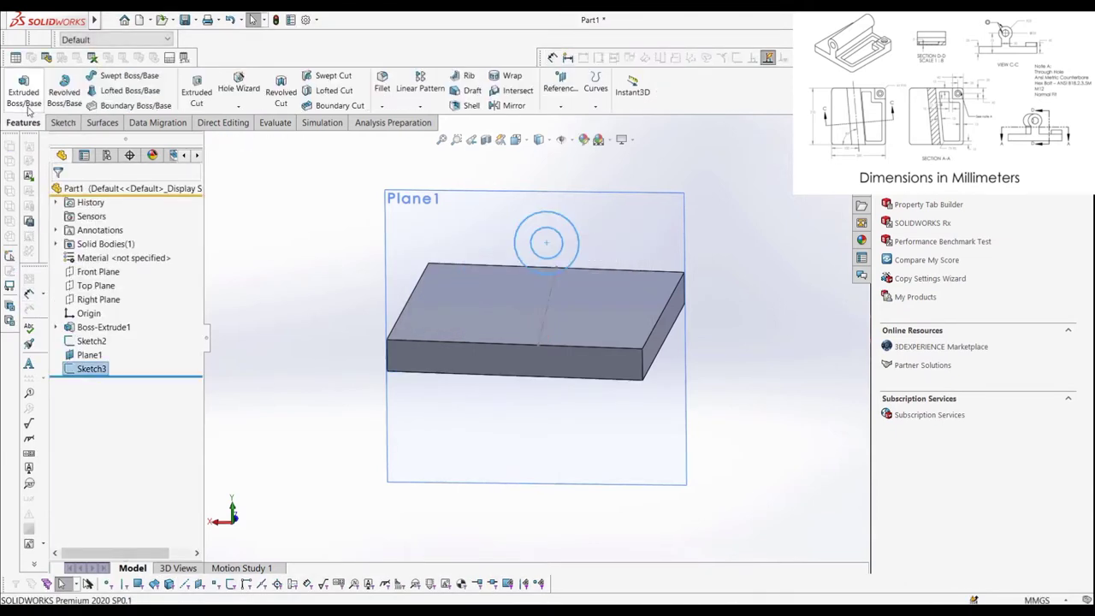
{"action": "left_click", "coordinate": [24, 93]}
{"action": "left_click", "coordinate": [123, 273]}
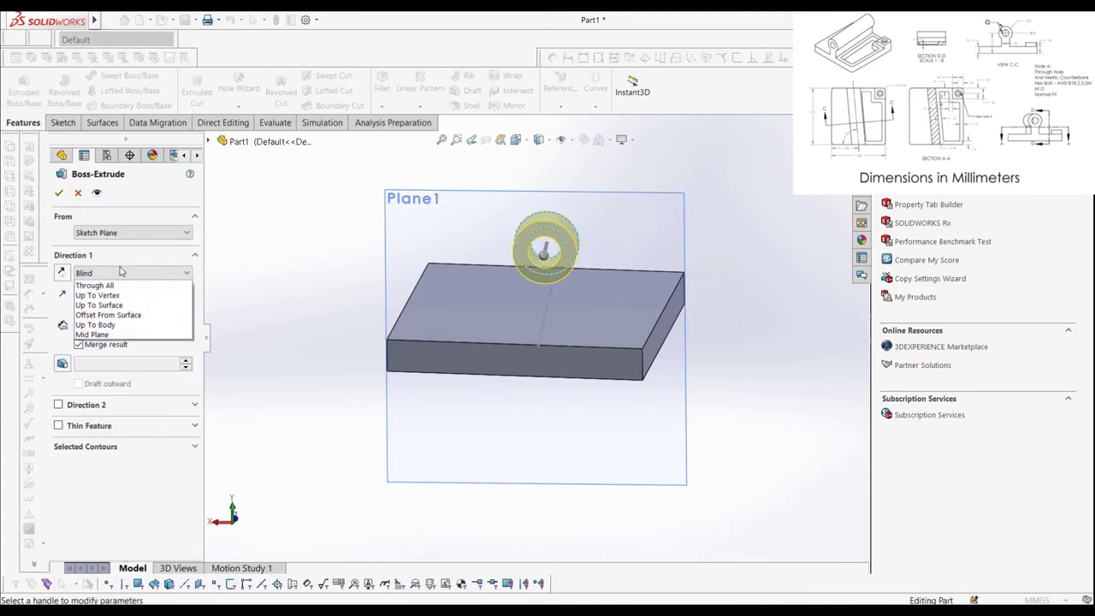
{"action": "left_click", "coordinate": [99, 314]}
{"action": "middle_click_drag", "start_coordinate": [384, 305], "coordinate": [539, 398]}
{"action": "left_click", "coordinate": [539, 404]}
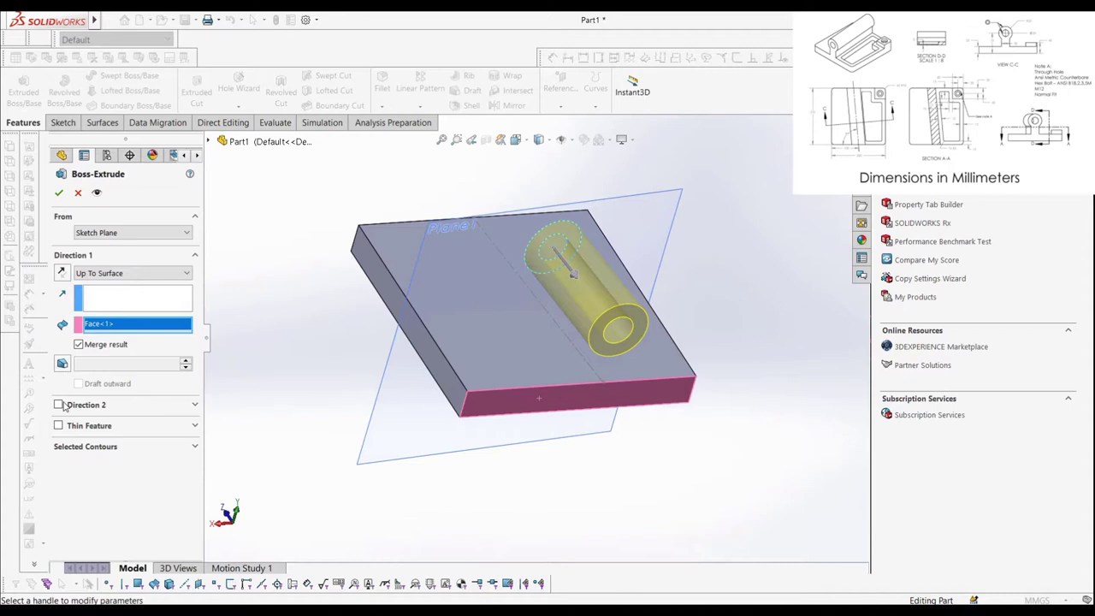
- Add a second direction Up To Surface on the plate's far face and accept the tube
{"action": "left_click", "coordinate": [89, 408]}
{"action": "left_click", "coordinate": [120, 421]}
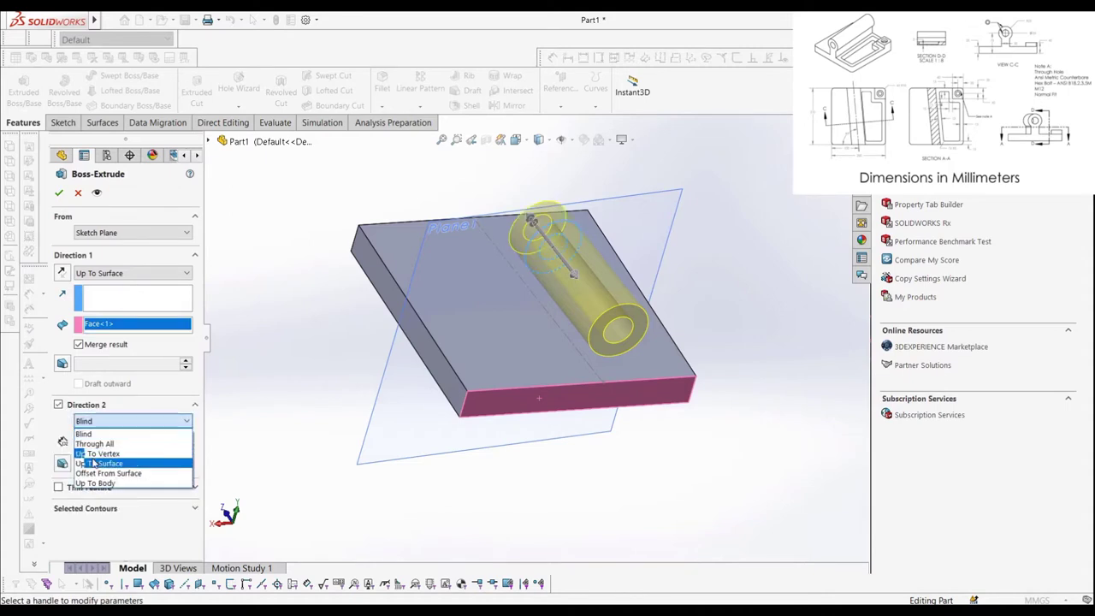
{"action": "left_click", "coordinate": [96, 451]}
{"action": "middle_click_drag", "start_coordinate": [289, 291], "coordinate": [399, 320]}
{"action": "left_click", "coordinate": [407, 327]}
{"action": "key", "text": "ctrl+7"}
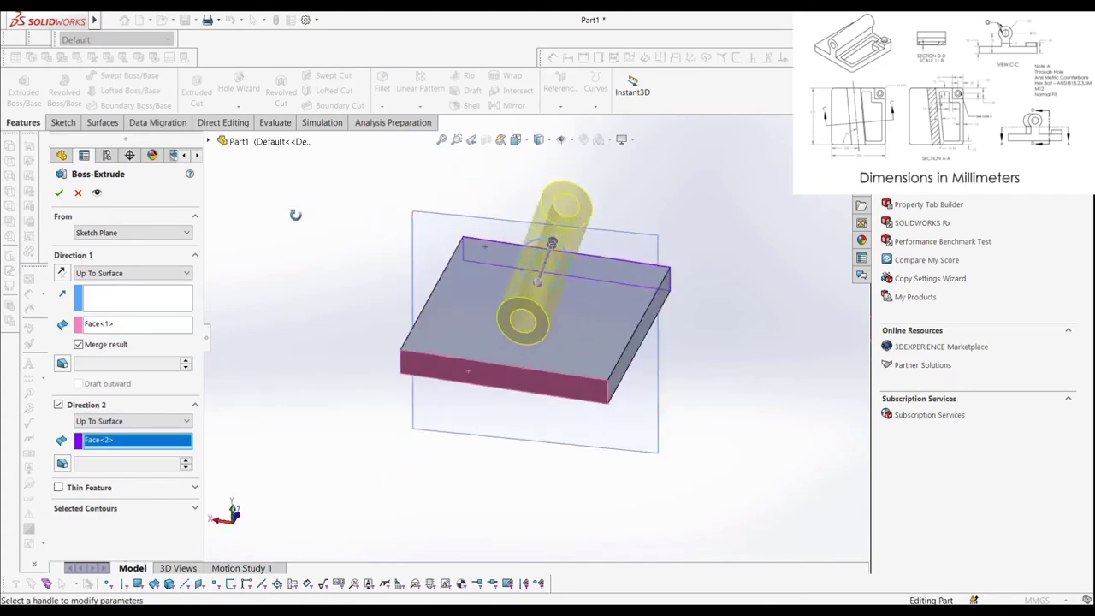
{"action": "left_click", "coordinate": [59, 193]}
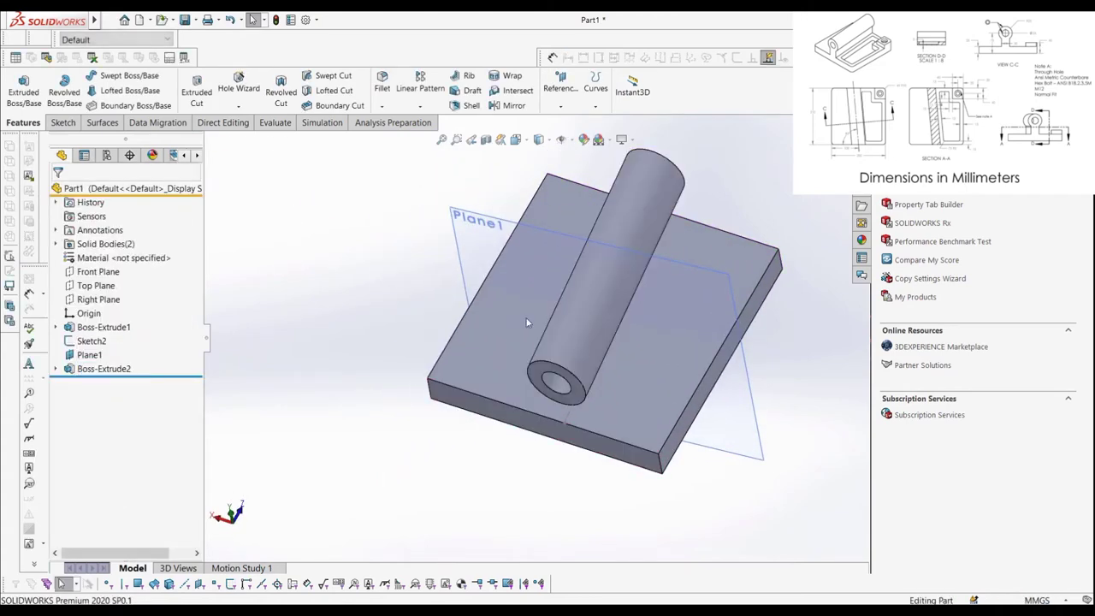
{"action": "key", "text": "ctrl+8"}
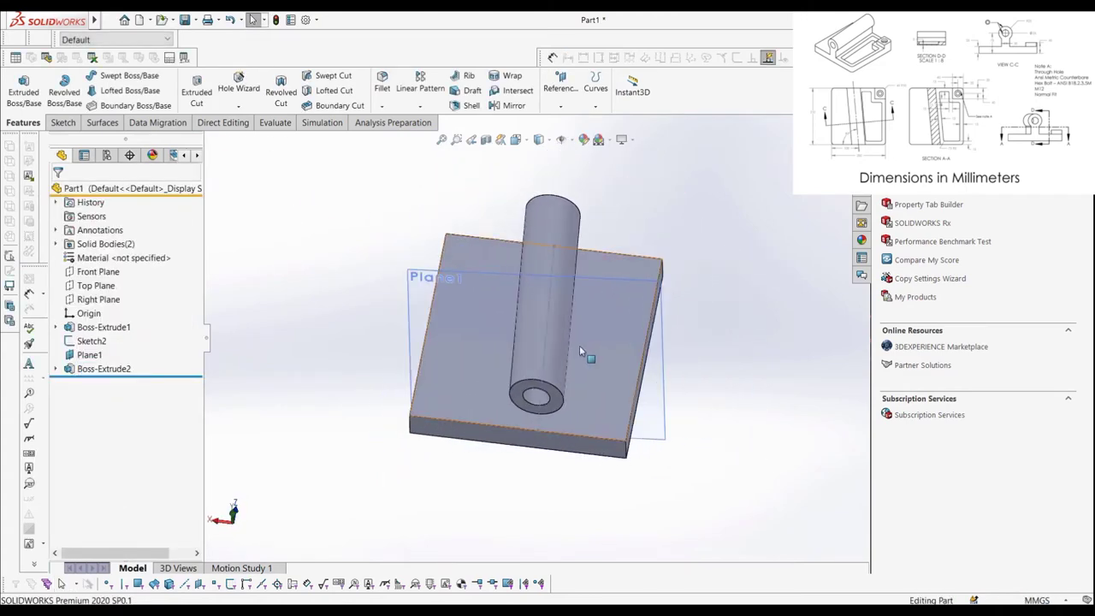
- Sketch lines on the plate's top face running from the bottom edge to the top edge
{"action": "left_click", "coordinate": [590, 354]}
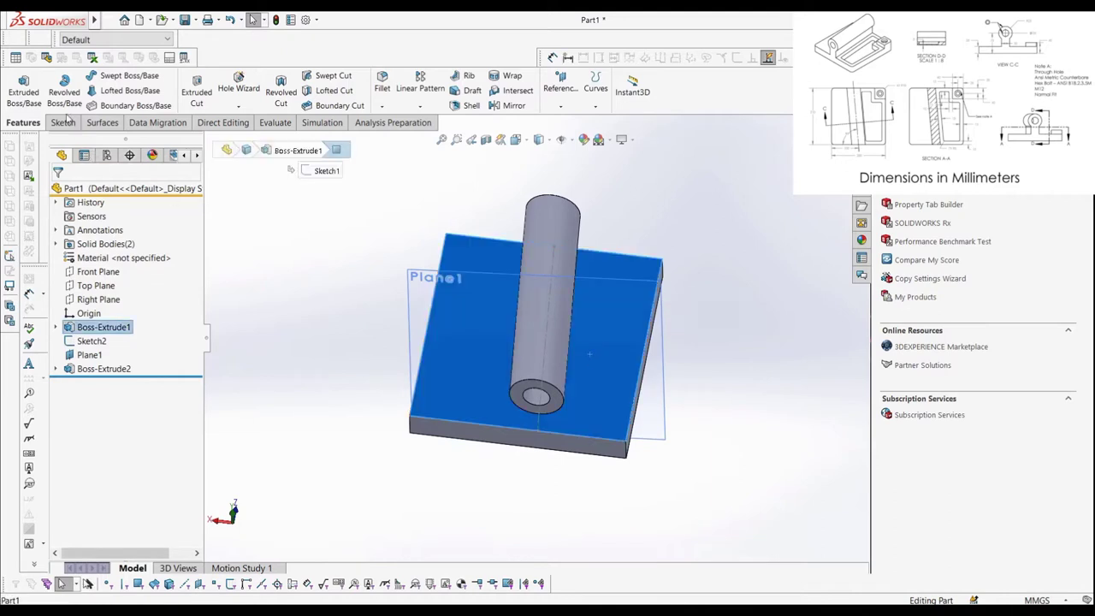
{"action": "key", "text": "s"}
{"action": "left_click", "coordinate": [17, 83]}
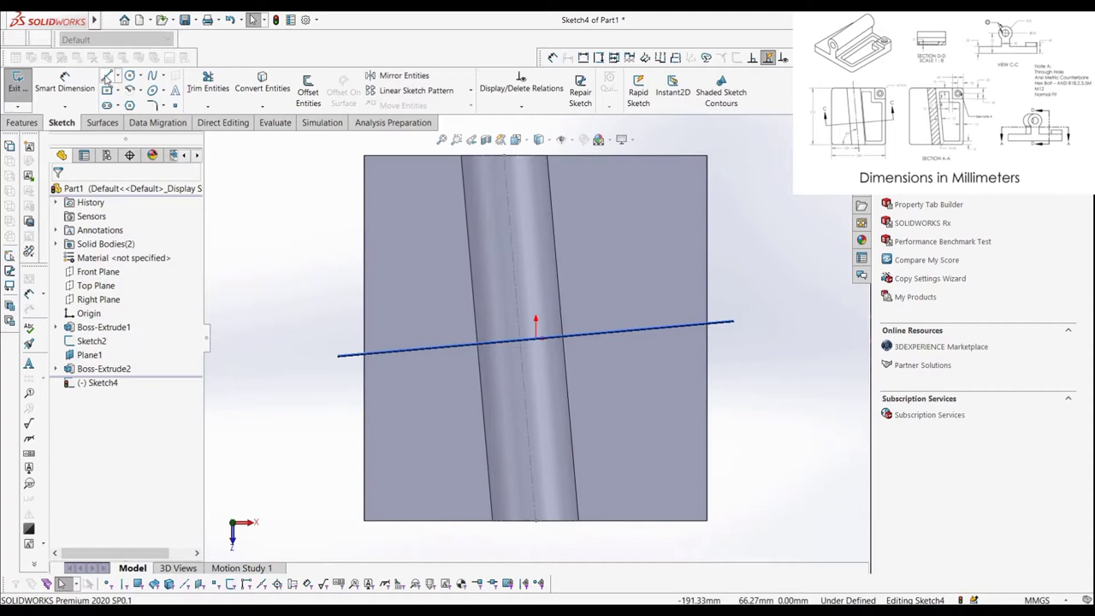
{"action": "left_click", "coordinate": [106, 76]}
{"action": "left_click", "coordinate": [538, 525]}
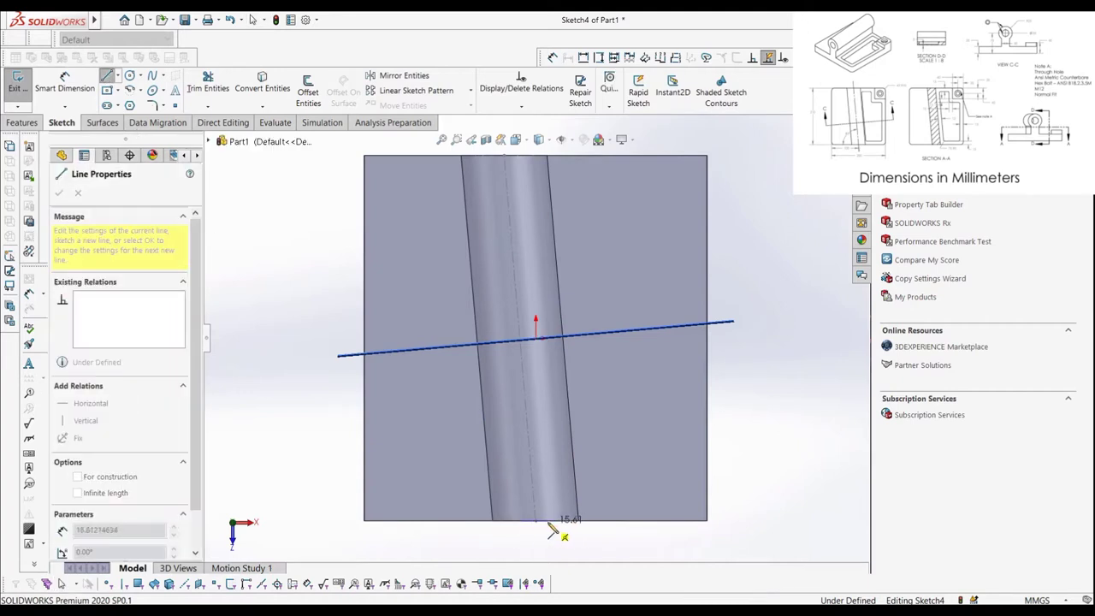
{"action": "left_click", "coordinate": [512, 159]}
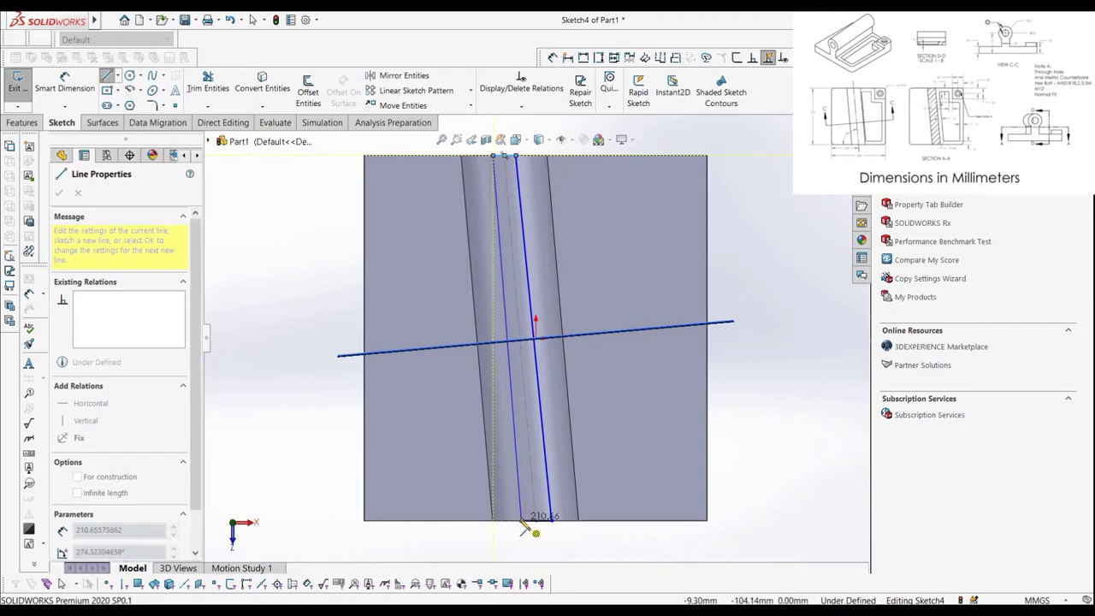
{"action": "key", "text": "Escape"}
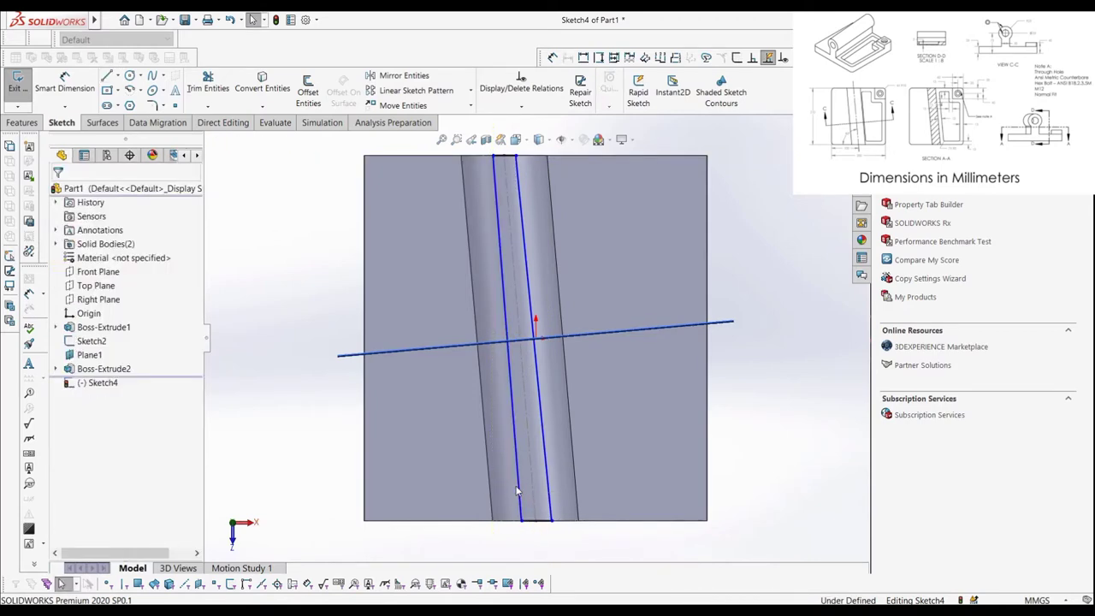
- Make the sketch lines parallel to the Sketch2 axis line
{"action": "left_click", "coordinate": [519, 492]}
{"action": "left_click", "coordinate": [546, 494], "text": "ctrl"}
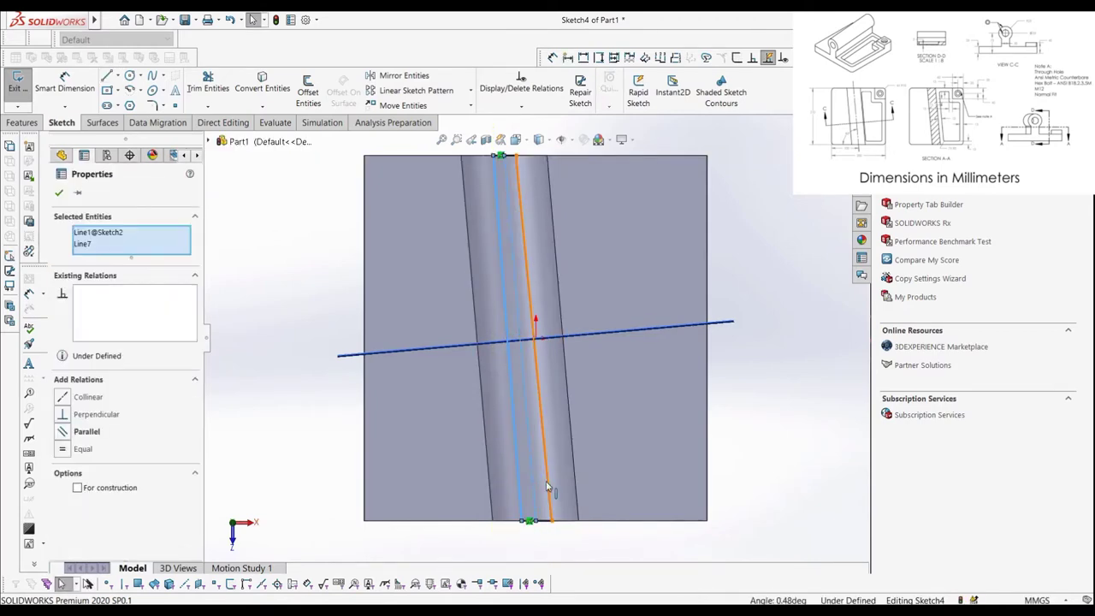
{"action": "left_click", "coordinate": [550, 492], "text": "ctrl"}
{"action": "left_click", "coordinate": [549, 492], "text": "ctrl"}
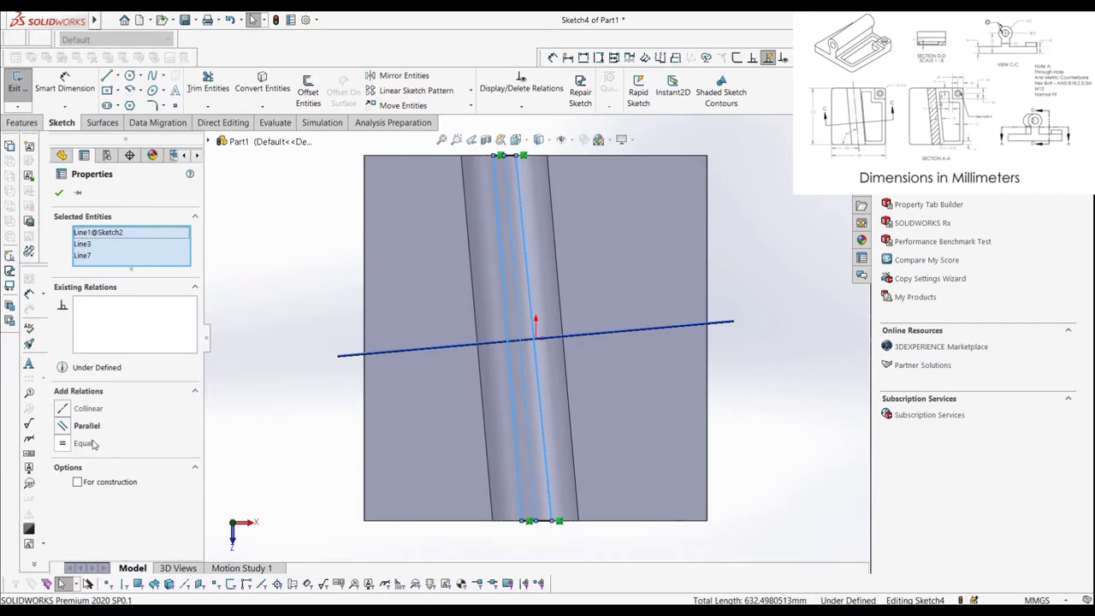
{"action": "left_click", "coordinate": [310, 396]}
- Dimension the first line 15 mm from the axis and place a second spacing dimension
{"action": "key", "text": "d"}
{"action": "left_click", "coordinate": [516, 378]}
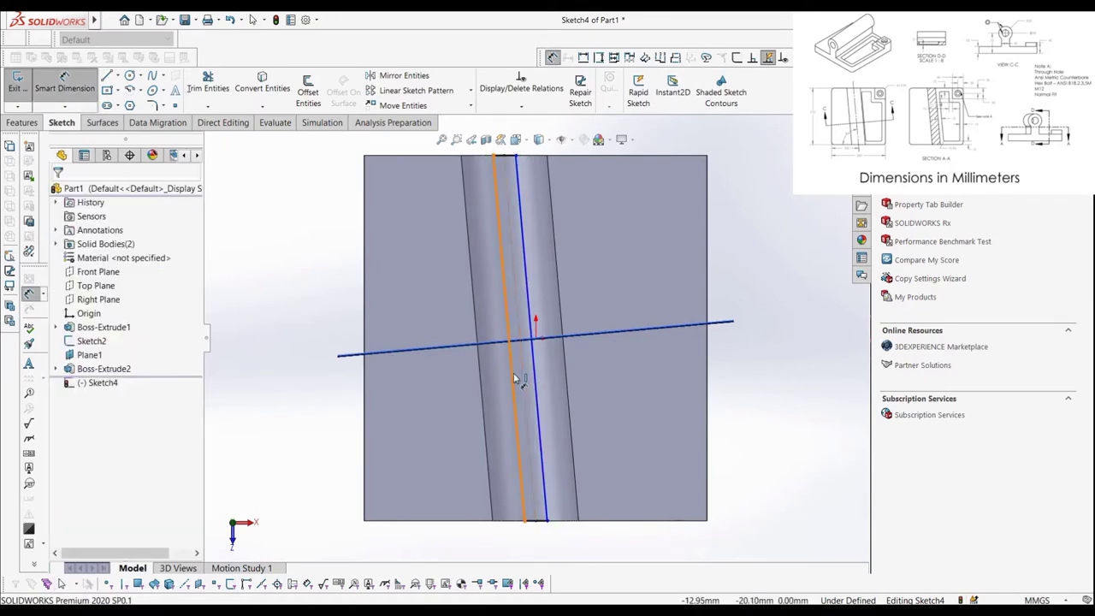
{"action": "left_click", "coordinate": [518, 379]}
{"action": "left_click", "coordinate": [463, 399]}
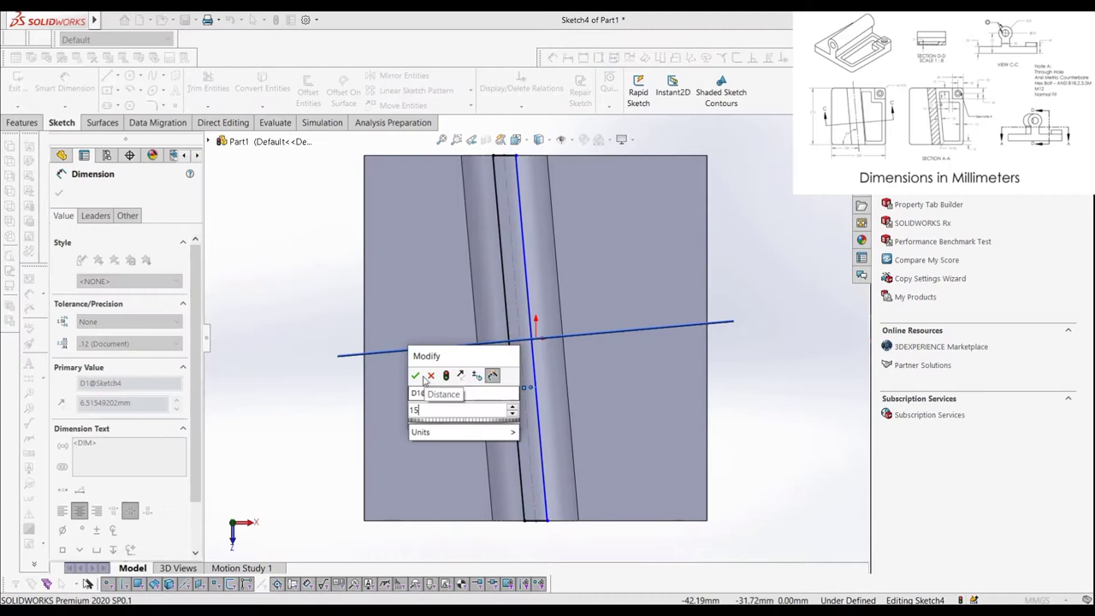
{"action": "type", "text": "15"}
{"action": "key", "text": "Return"}
{"action": "left_click", "coordinate": [536, 382]}
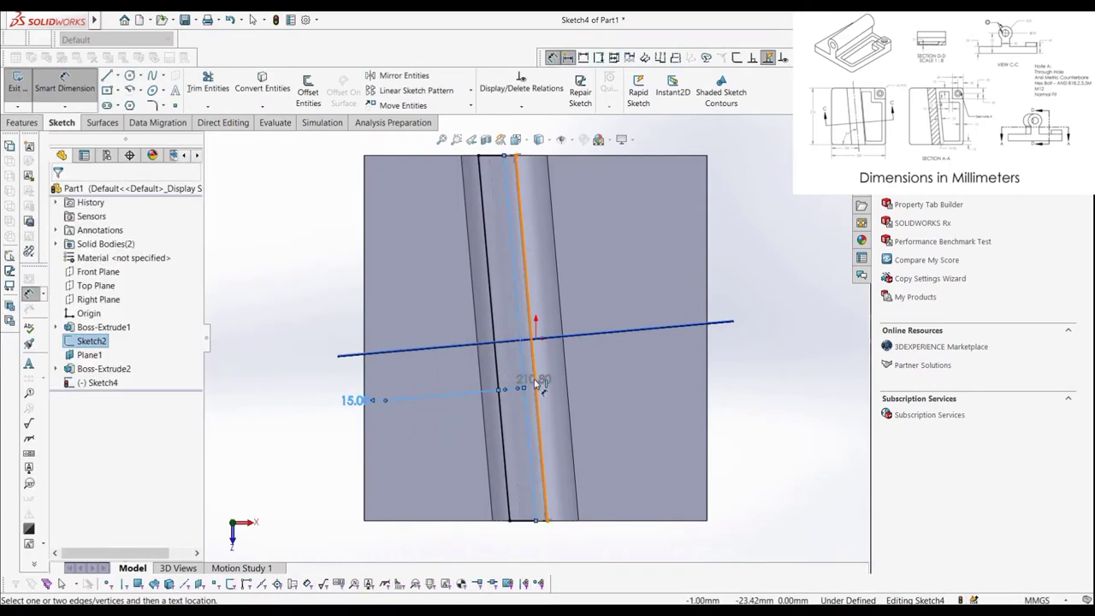
{"action": "left_click", "coordinate": [565, 398]}
- Set the second spacing to 15 mm and extrude the strip Up To Body onto the cylinder
{"action": "type", "text": "15"}
{"action": "key", "text": "Return"}
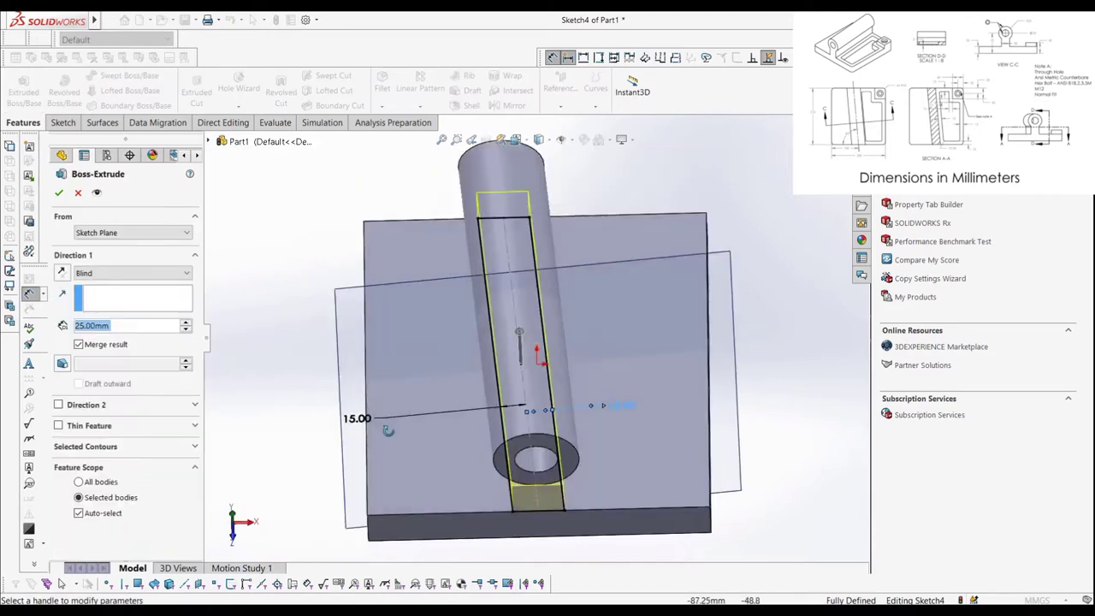
{"action": "left_click", "coordinate": [133, 273]}
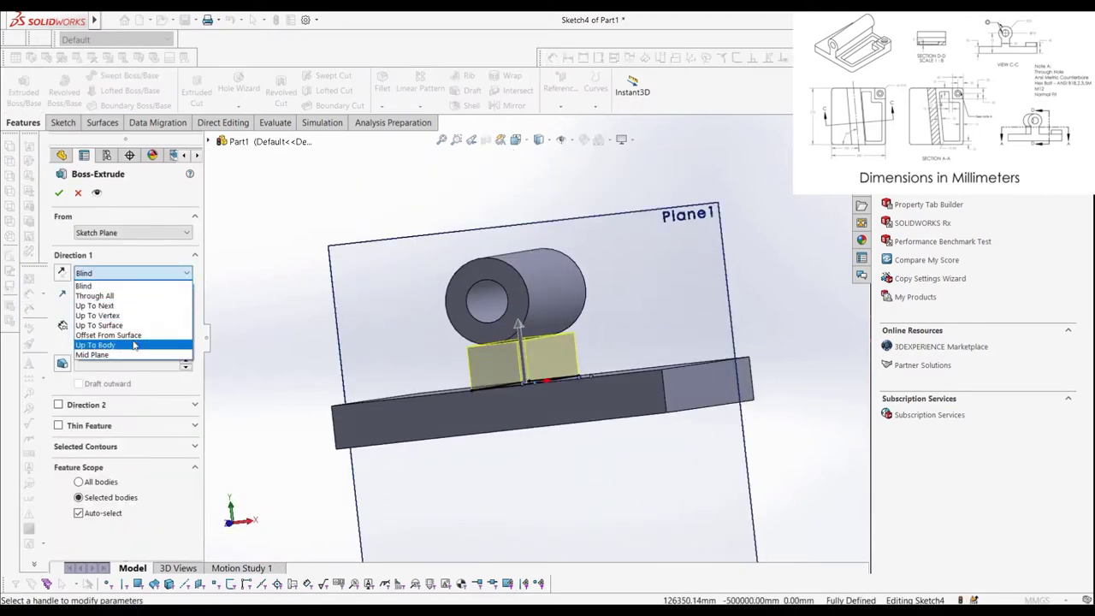
{"action": "left_click", "coordinate": [128, 345]}
{"action": "left_click", "coordinate": [548, 323]}
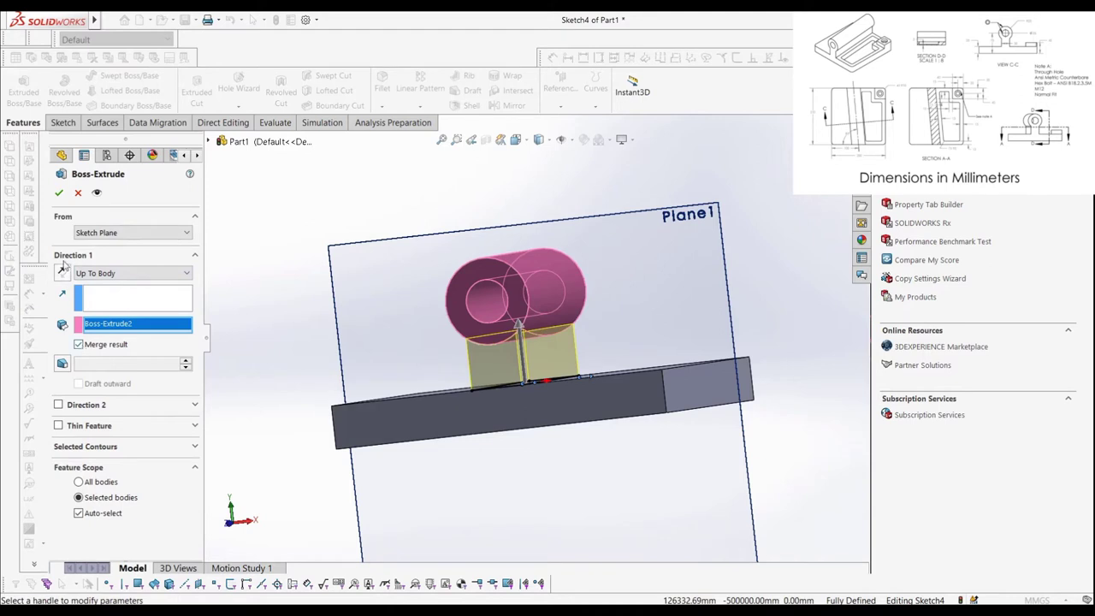
{"action": "left_click", "coordinate": [60, 194]}
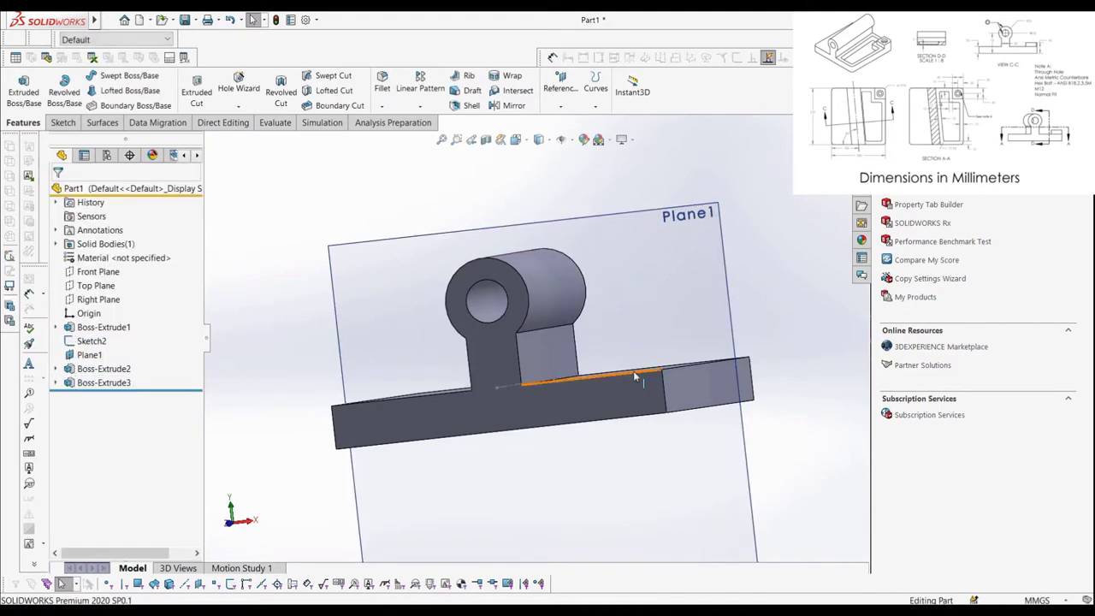
- Hide Plane1, leaving only the plate, tube and web solid visible
{"action": "key", "text": "f"}
{"action": "middle_click_drag", "start_coordinate": [624, 323], "coordinate": [609, 405]}
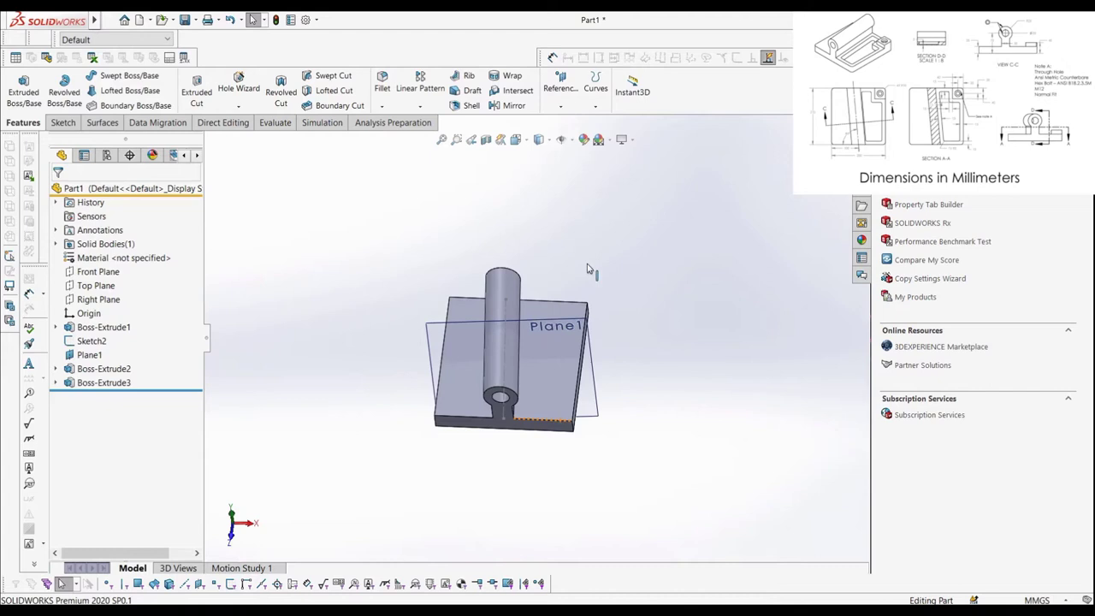
{"action": "middle_click_drag", "start_coordinate": [575, 296], "coordinate": [587, 259]}
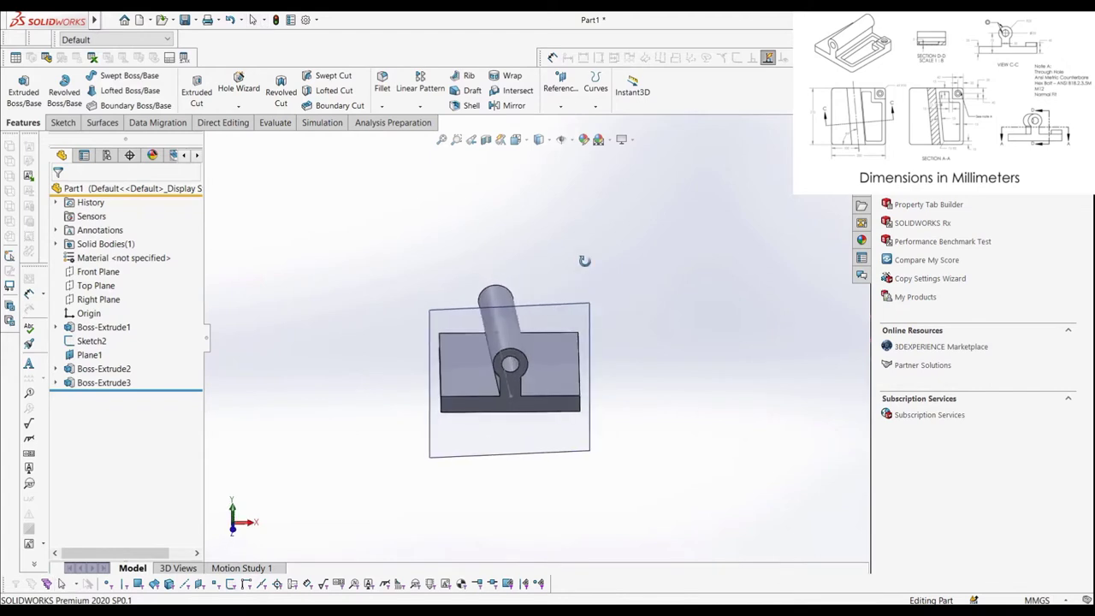
{"action": "right_click", "coordinate": [573, 315]}
{"action": "left_click", "coordinate": [616, 292]}
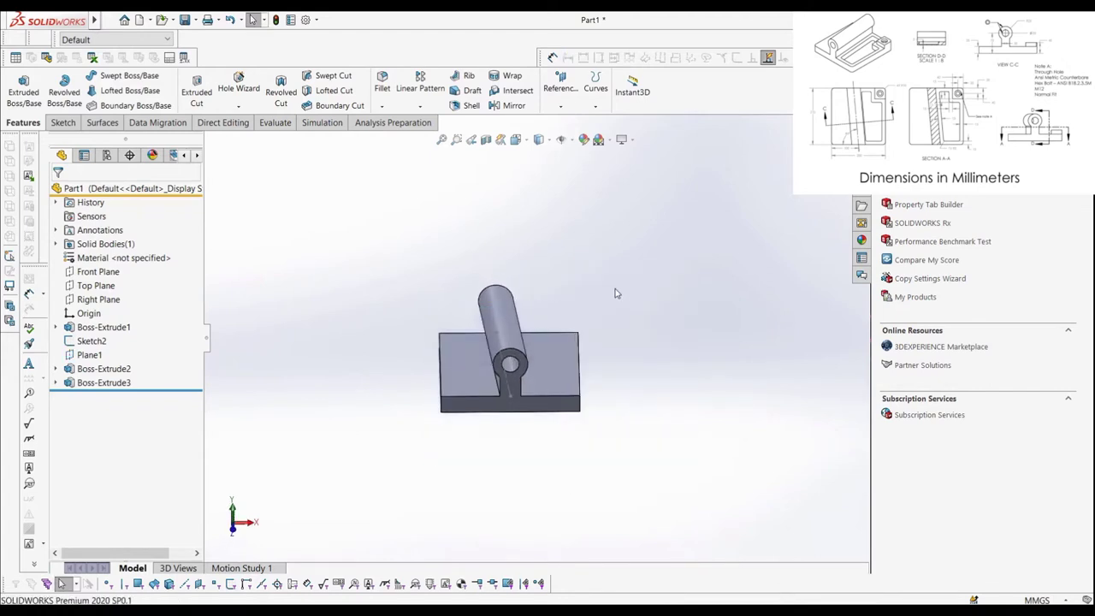
{"action": "middle_click_drag", "start_coordinate": [616, 294], "coordinate": [587, 304]}
{"action": "scroll", "coordinate": [587, 303], "scroll_direction": "down", "scroll_amount": 3}
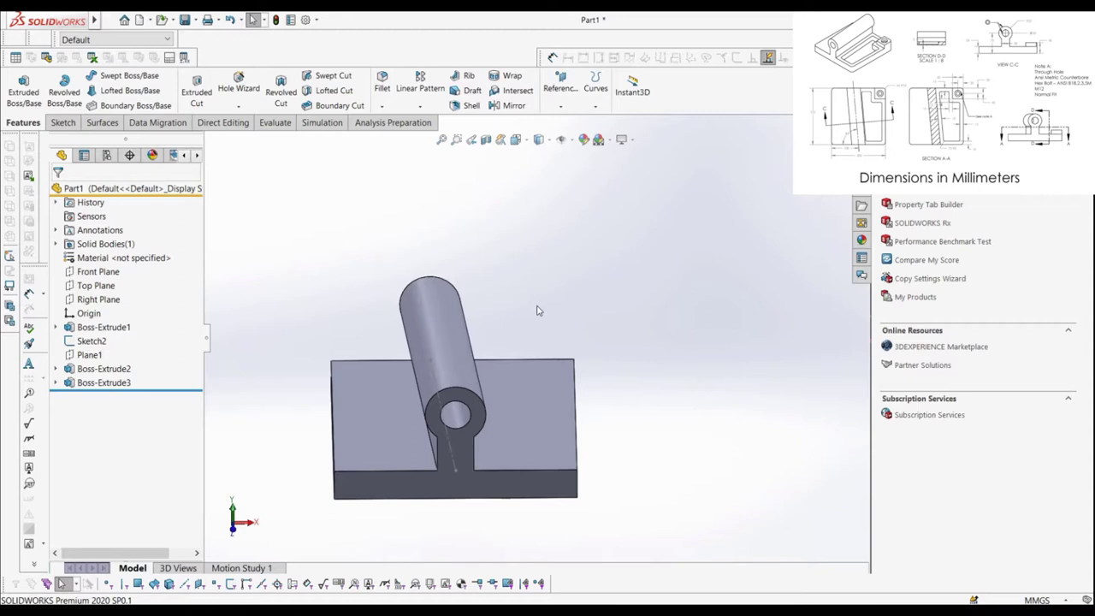
{"action": "mouse_move", "coordinate": [537, 311]}
{"action": "middle_mouse_down"}
{"action": "mouse_move", "coordinate": [533, 350]}
{"action": "mouse_move", "coordinate": [458, 358]}
{"action": "middle_mouse_up"}
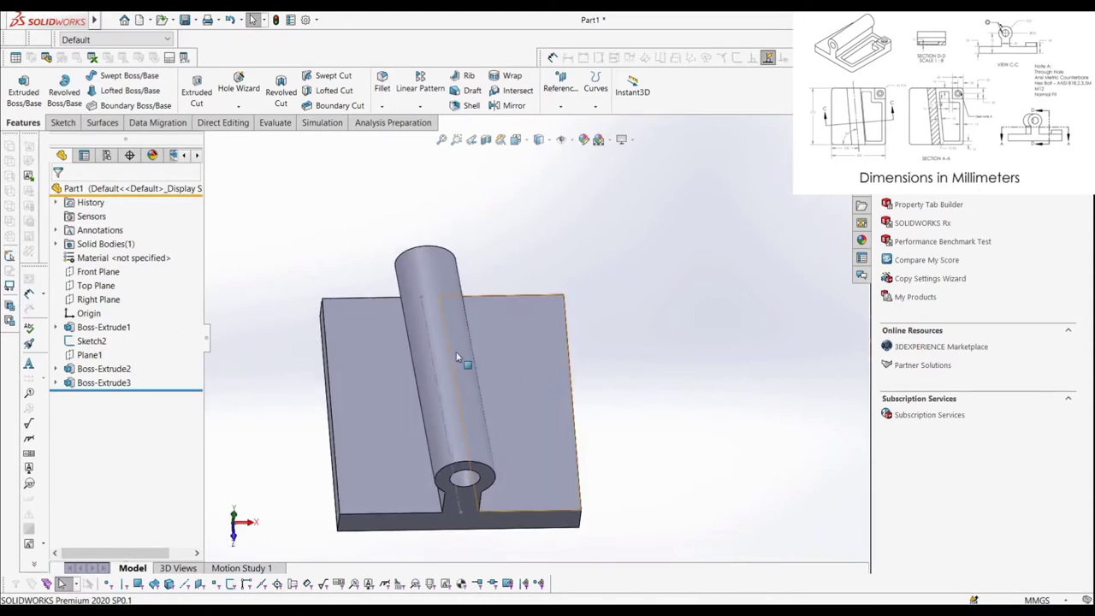
- Start a sketch on the plate's top face and draw a corner rectangle at its top-right corner
{"action": "left_click", "coordinate": [60, 123]}
{"action": "left_click", "coordinate": [17, 82]}
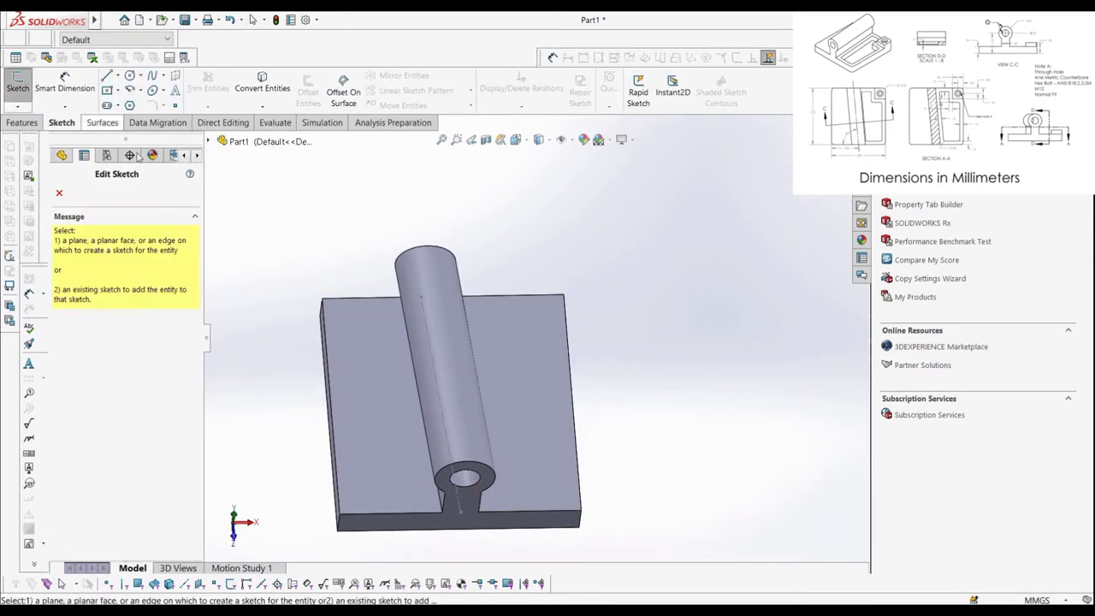
{"action": "left_click", "coordinate": [501, 325]}
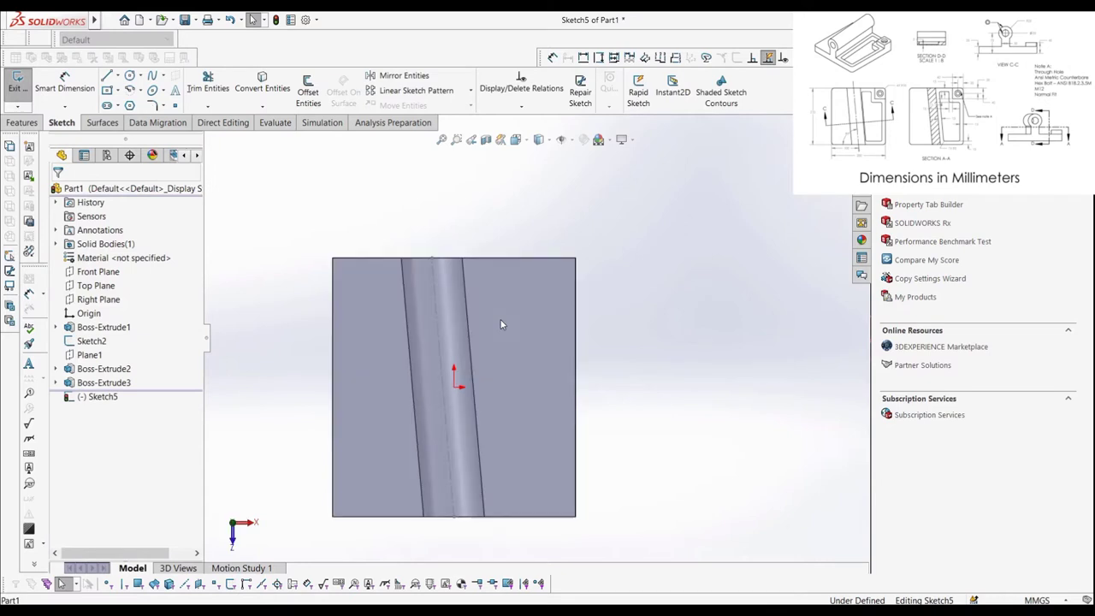
{"action": "left_click", "coordinate": [141, 90]}
{"action": "left_click", "coordinate": [117, 90]}
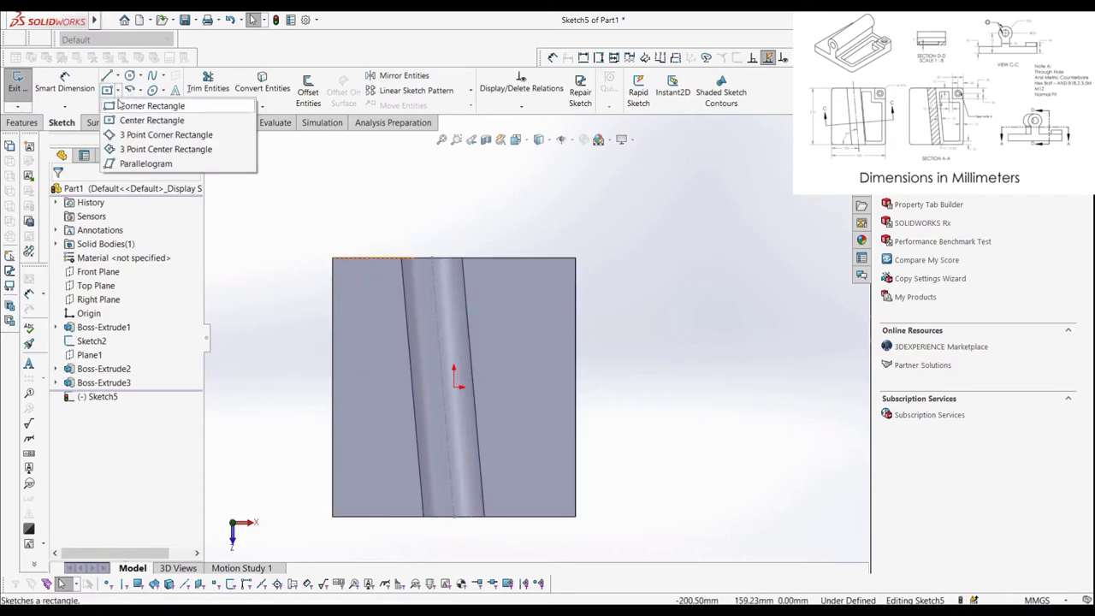
{"action": "left_click", "coordinate": [145, 105]}
{"action": "left_click", "coordinate": [575, 259]}
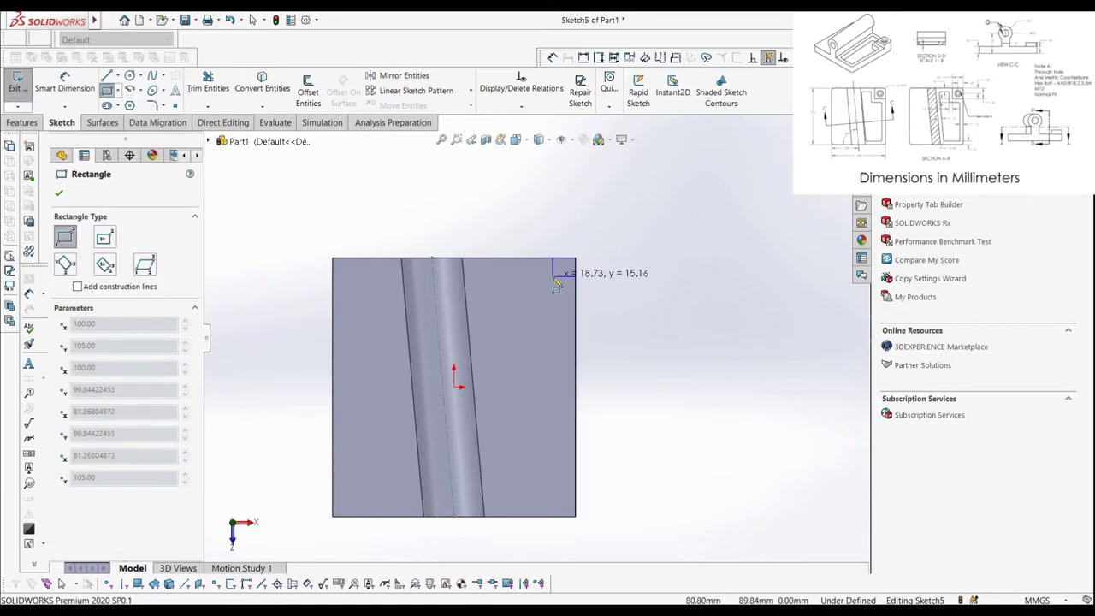
{"action": "left_click", "coordinate": [541, 288]}
- Dimension the rectangle's width and height to 40 mm each
{"action": "left_click", "coordinate": [47, 79]}
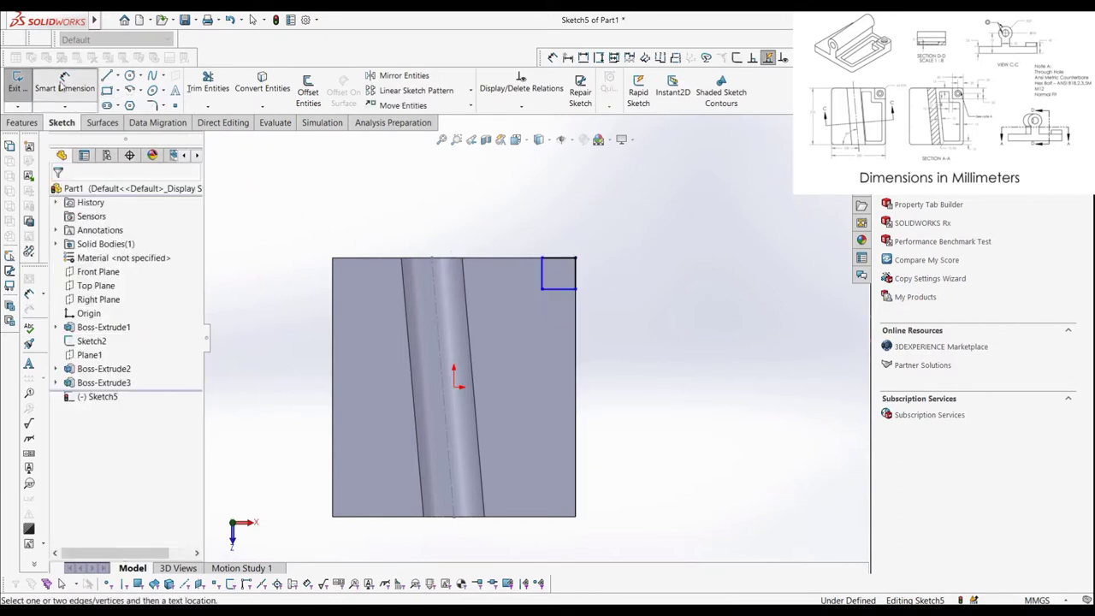
{"action": "left_click", "coordinate": [566, 289]}
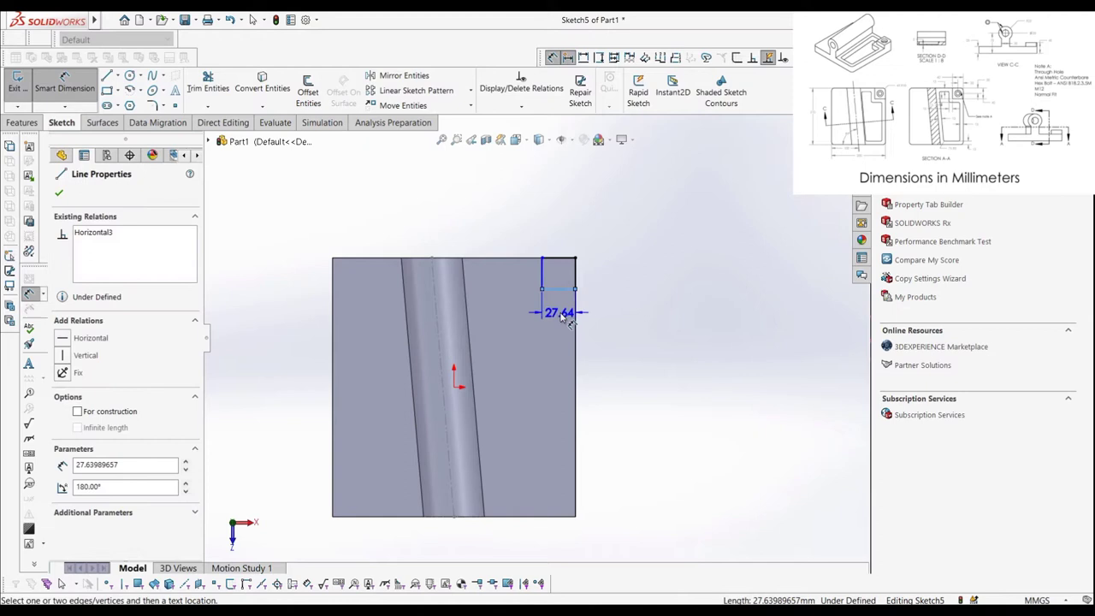
{"action": "left_click", "coordinate": [567, 317]}
{"action": "type", "text": "40"}
{"action": "key", "text": "Return"}
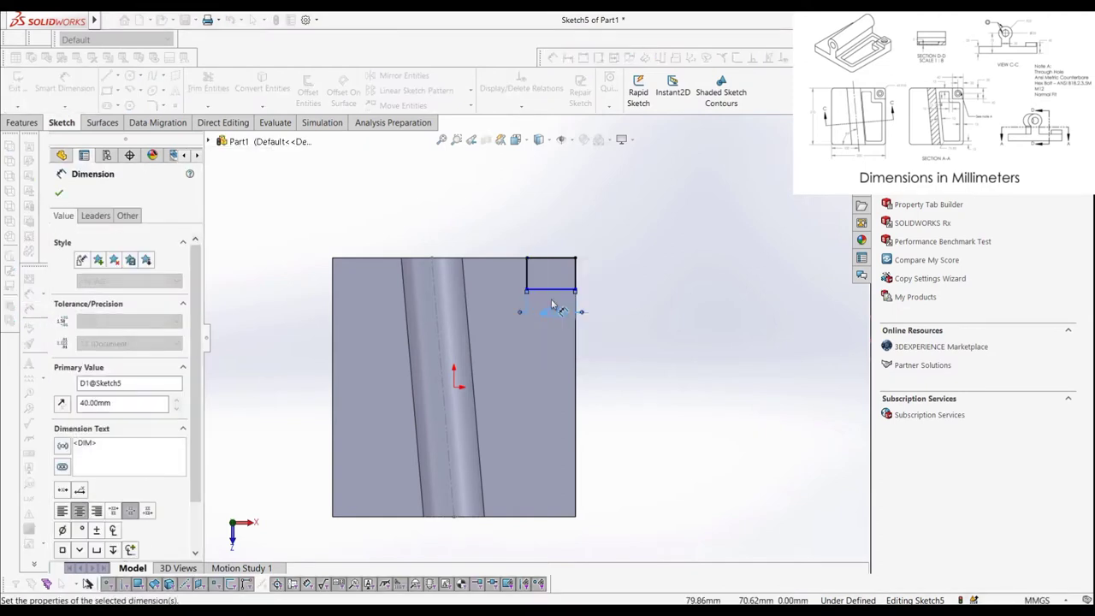
{"action": "left_click", "coordinate": [527, 283]}
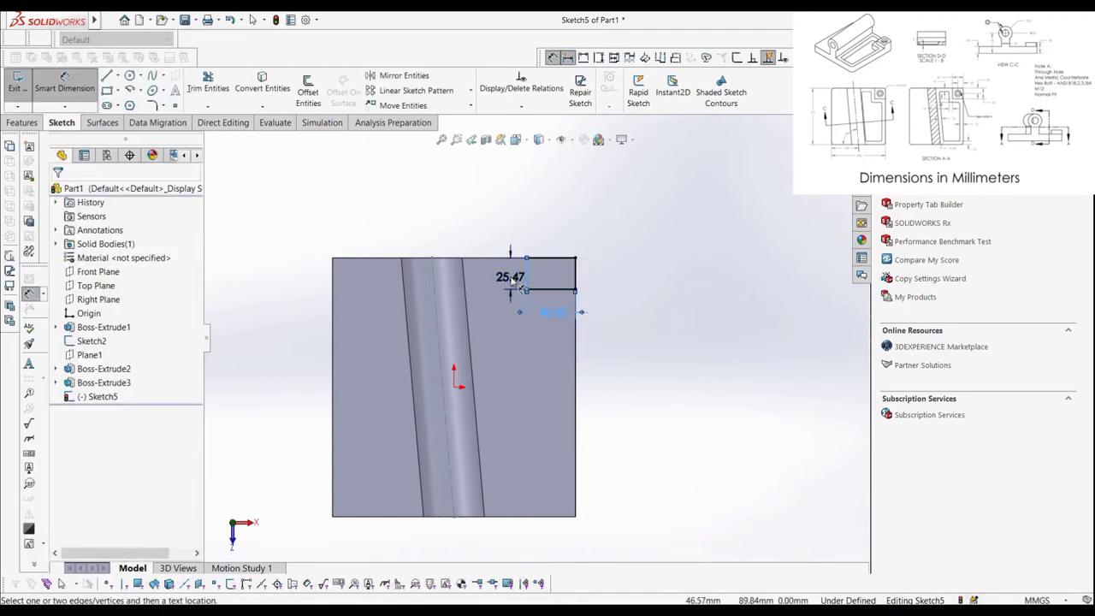
{"action": "left_click", "coordinate": [512, 285]}
{"action": "type", "text": "40"}
{"action": "key", "text": "Return"}
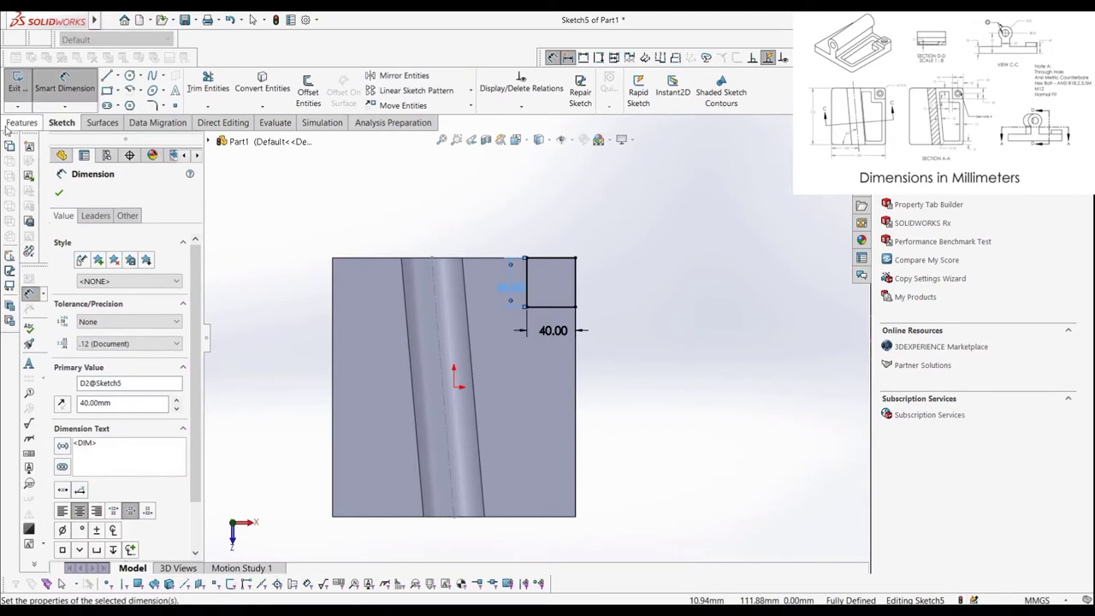
{"action": "left_click", "coordinate": [21, 122]}
- Extrude the square with end condition Offset From Surface, referencing the plate's bottom face
{"action": "left_click", "coordinate": [23, 86]}
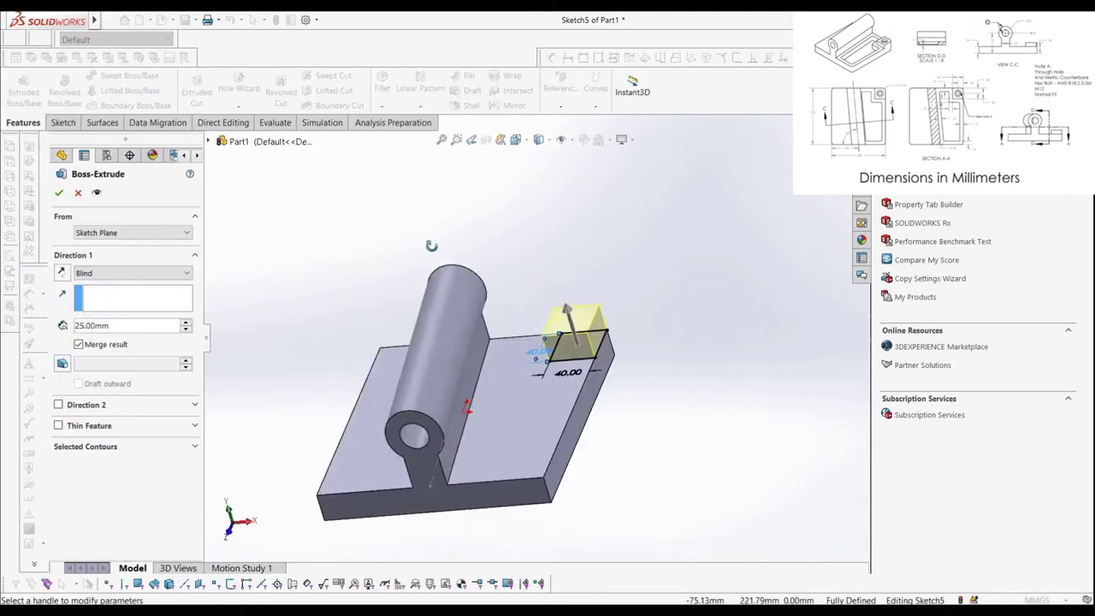
{"action": "middle_click_drag", "start_coordinate": [432, 246], "coordinate": [355, 262]}
{"action": "left_click", "coordinate": [168, 273]}
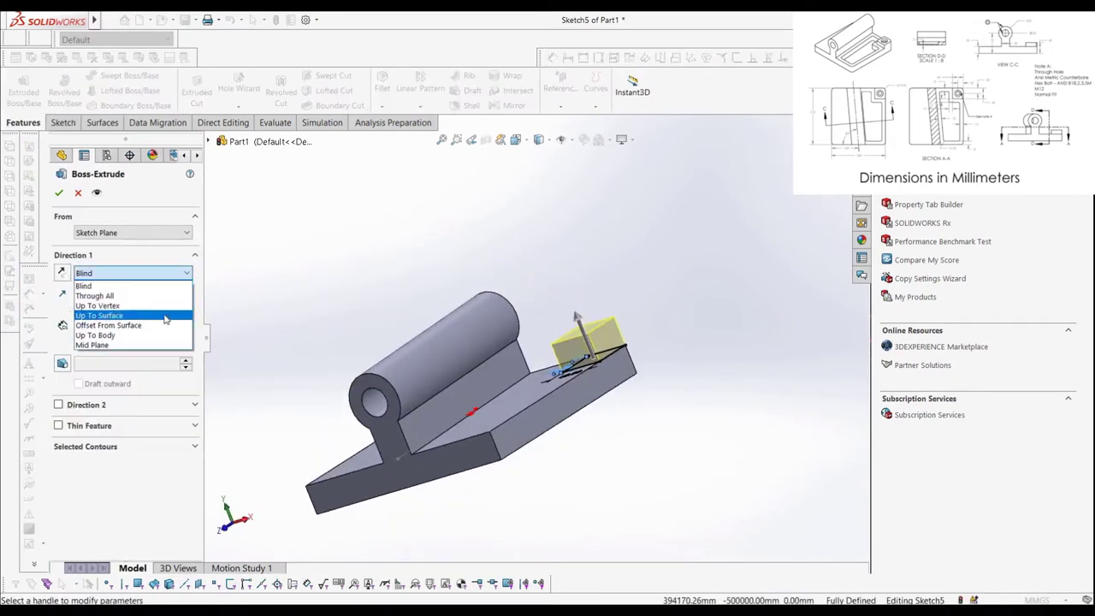
{"action": "left_click", "coordinate": [166, 321]}
{"action": "middle_click_drag", "start_coordinate": [288, 362], "coordinate": [541, 420]}
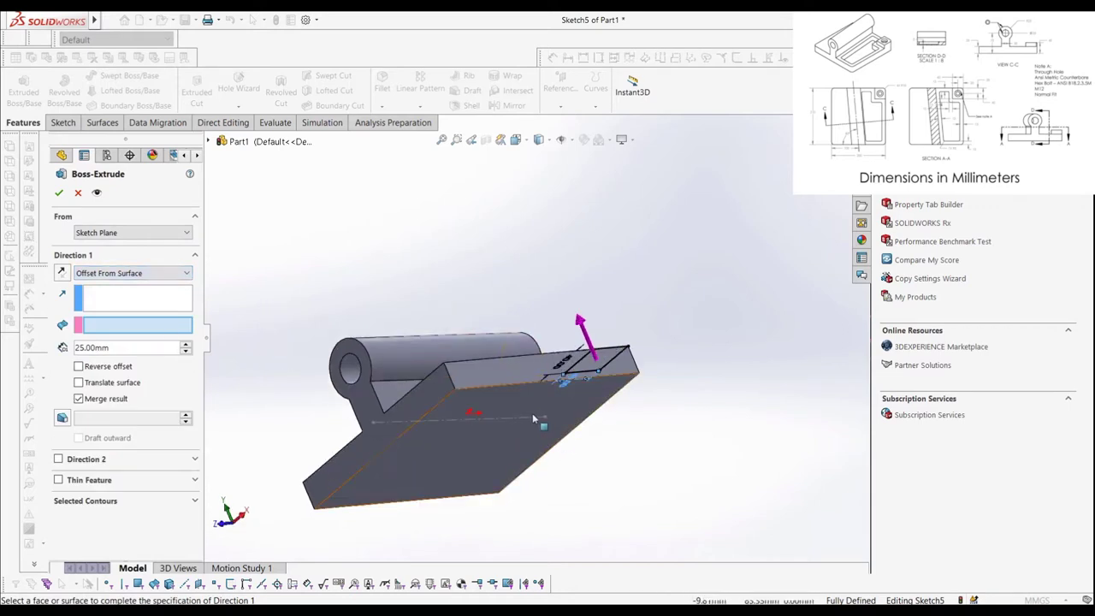
{"action": "left_click", "coordinate": [531, 413]}
- Set a 40 mm offset, point the extrusion upward without reversed offset, and accept it
{"action": "middle_click_drag", "start_coordinate": [515, 340], "coordinate": [428, 403]}
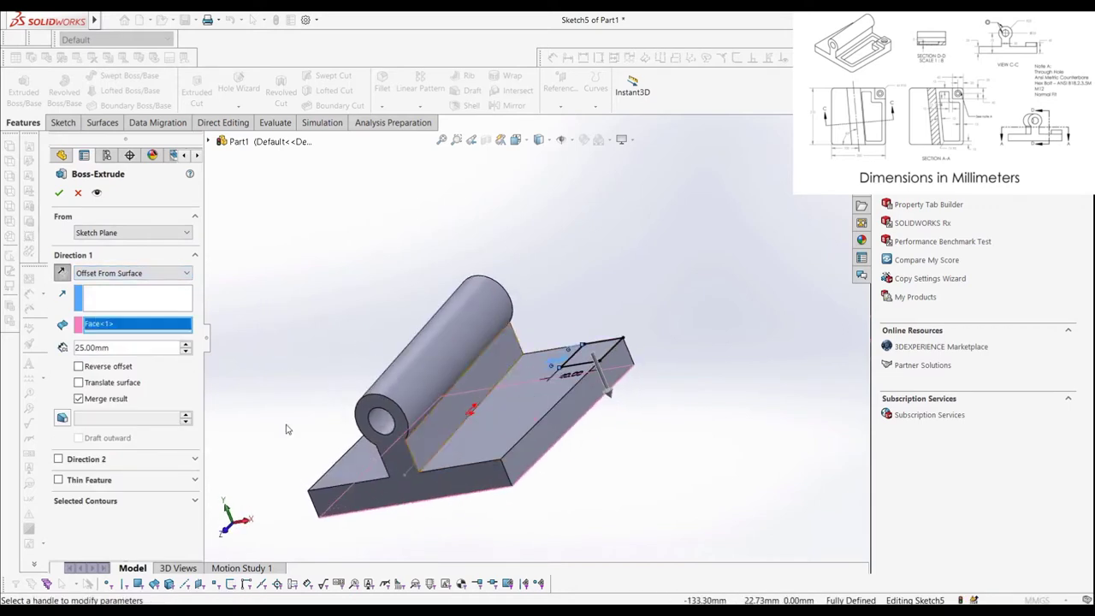
{"action": "left_click", "coordinate": [118, 347]}
{"action": "type", "text": "40"}
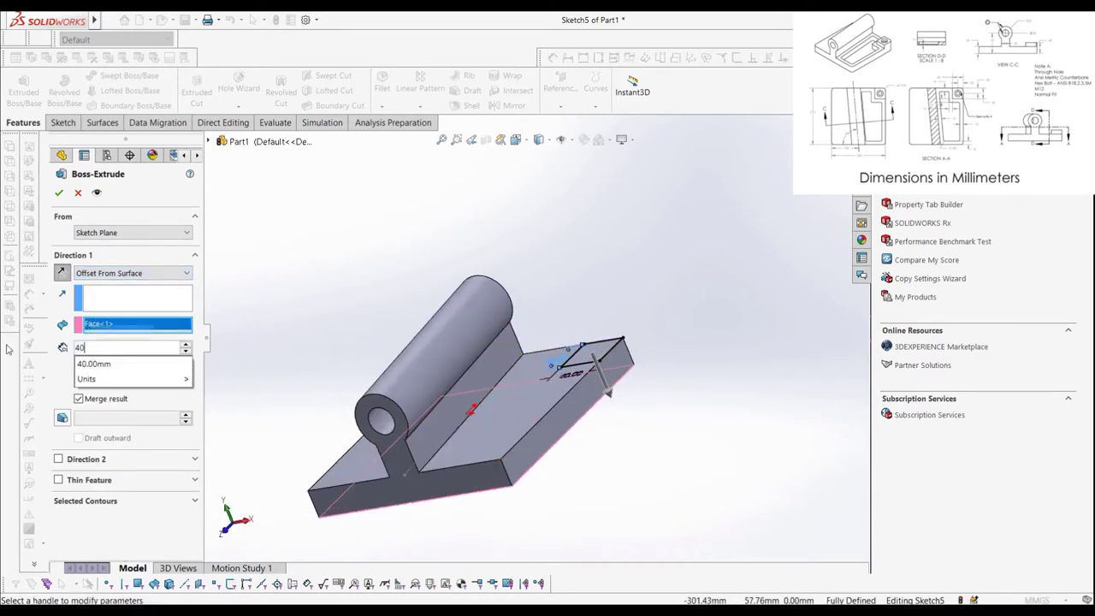
{"action": "key", "text": "Return"}
{"action": "left_click", "coordinate": [78, 366]}
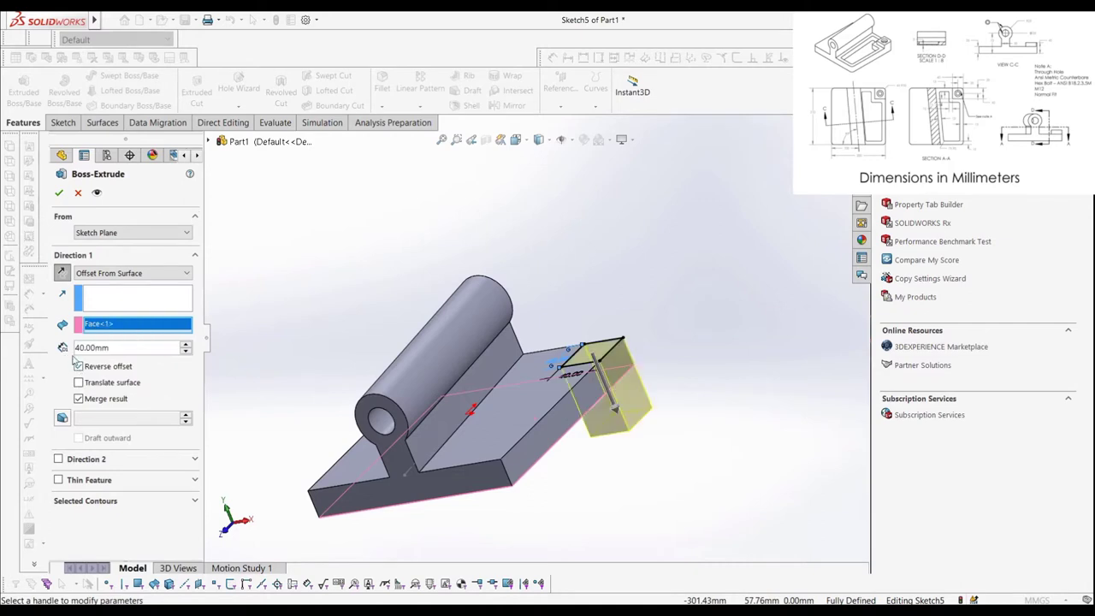
{"action": "left_click", "coordinate": [62, 274]}
{"action": "left_click", "coordinate": [78, 366]}
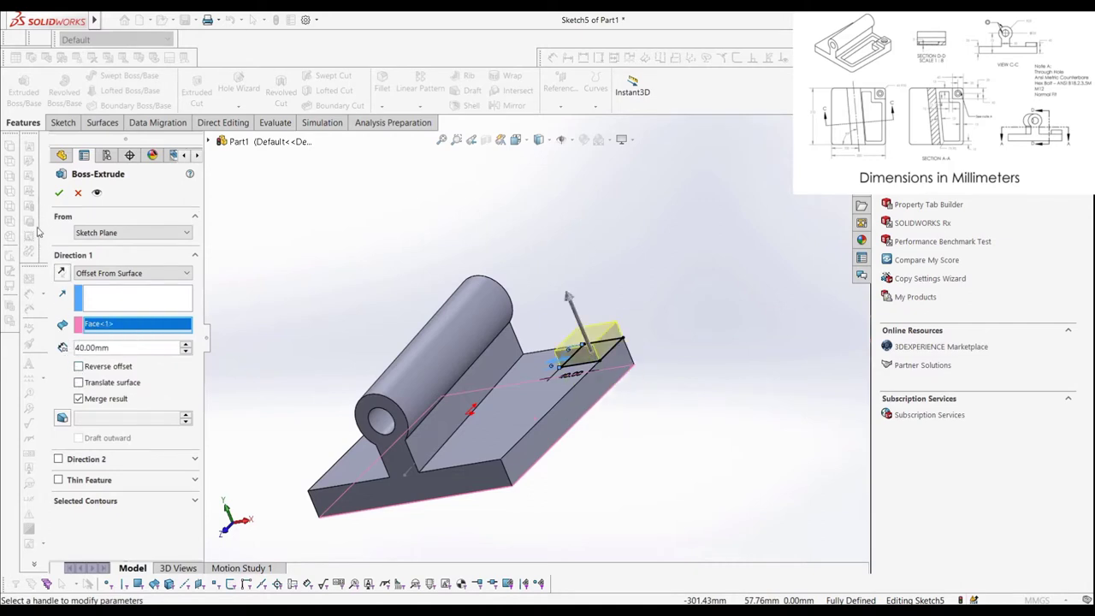
{"action": "left_click", "coordinate": [58, 192]}
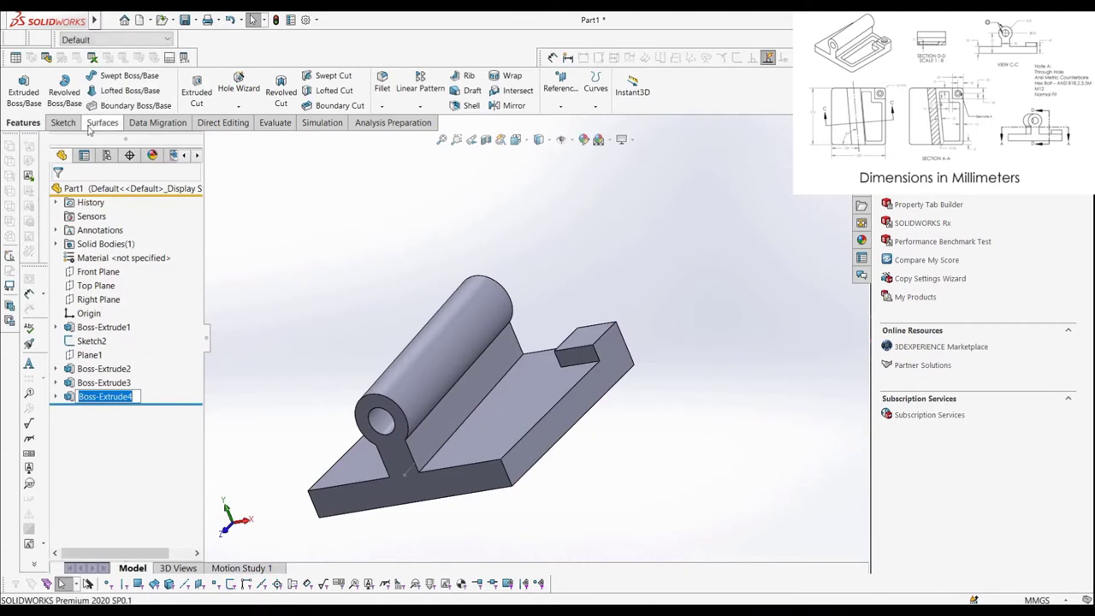
- Start a sketch on the plate face and place a point inside the corner square
{"action": "left_click", "coordinate": [61, 122]}
{"action": "left_click", "coordinate": [17, 82]}
{"action": "left_click", "coordinate": [580, 341]}
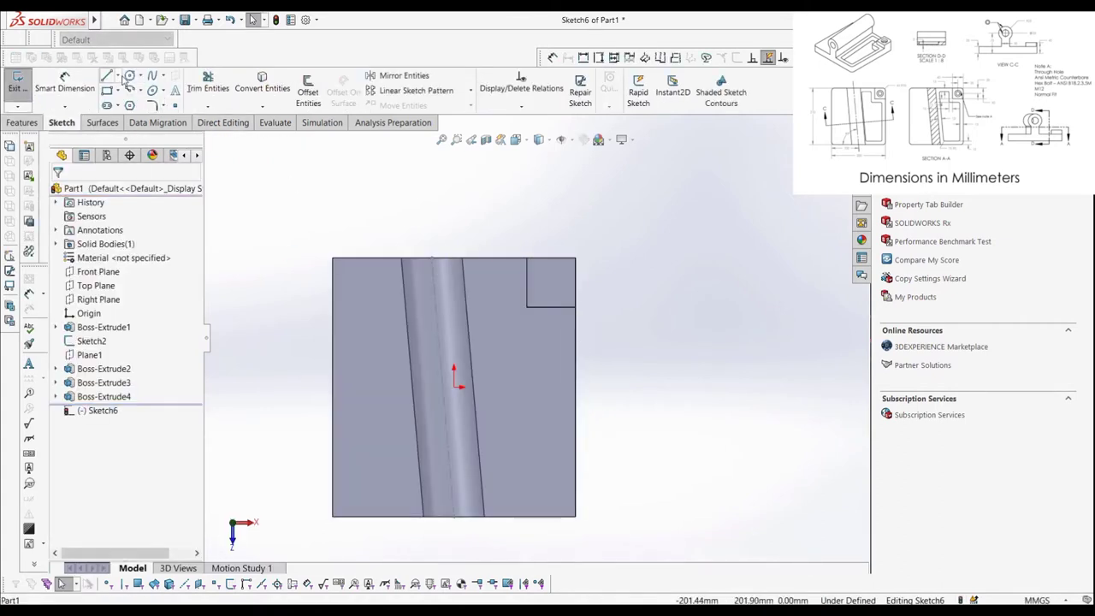
{"action": "left_click", "coordinate": [174, 105]}
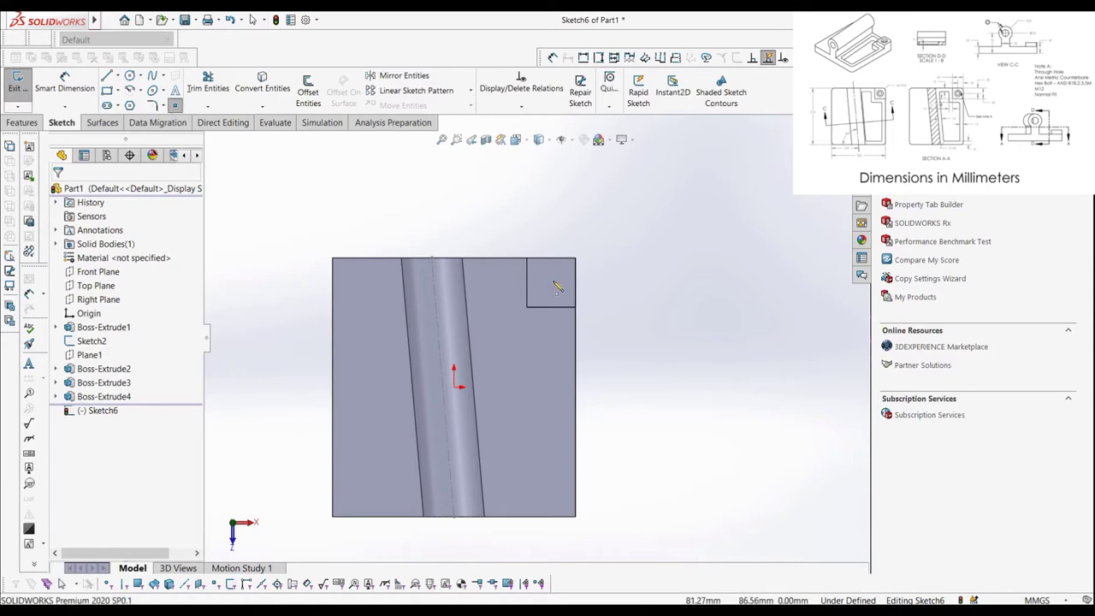
{"action": "left_click", "coordinate": [553, 281]}
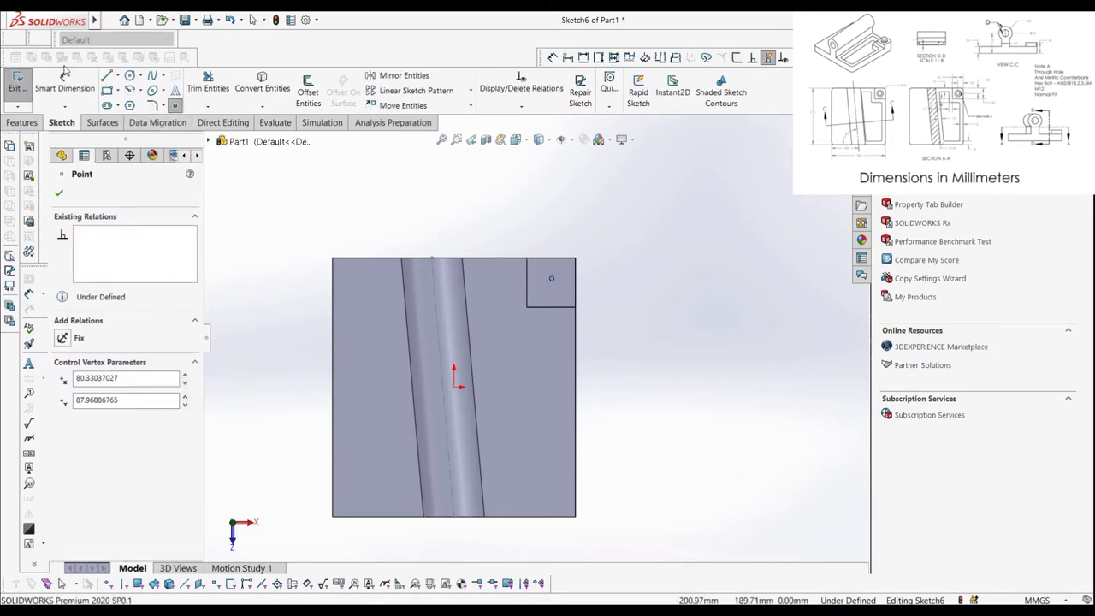
- Dimension the point 20 mm from the square's top edge and 20 mm from its side edge
{"action": "left_click", "coordinate": [65, 81]}
{"action": "left_click", "coordinate": [551, 281]}
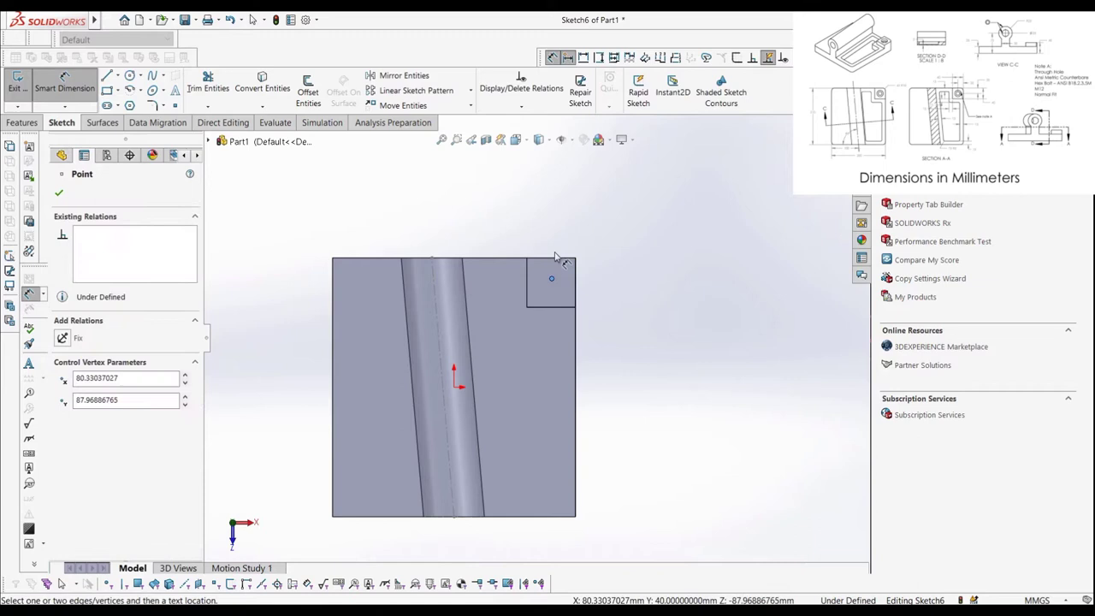
{"action": "left_click", "coordinate": [556, 259]}
{"action": "left_click", "coordinate": [606, 275]}
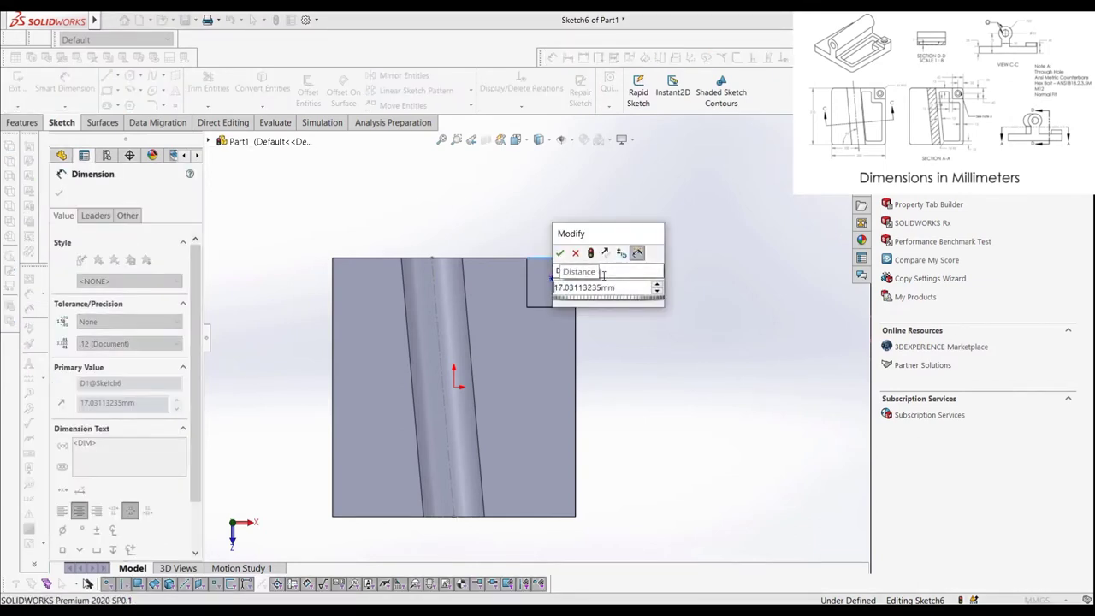
{"action": "type", "text": "22"}
{"action": "key", "text": "Escape"}
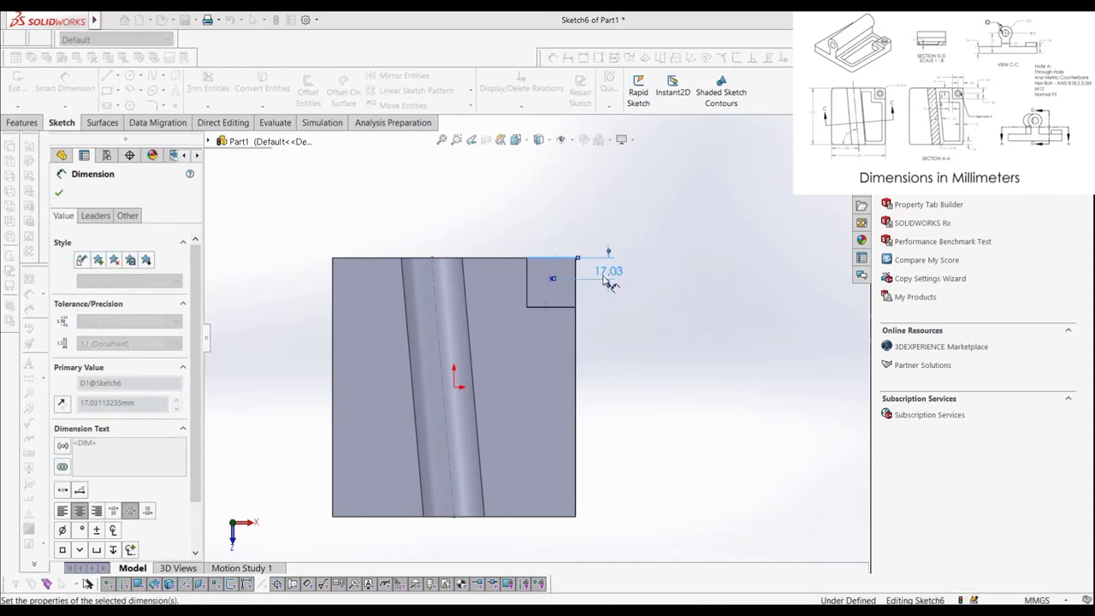
{"action": "left_click", "coordinate": [552, 285]}
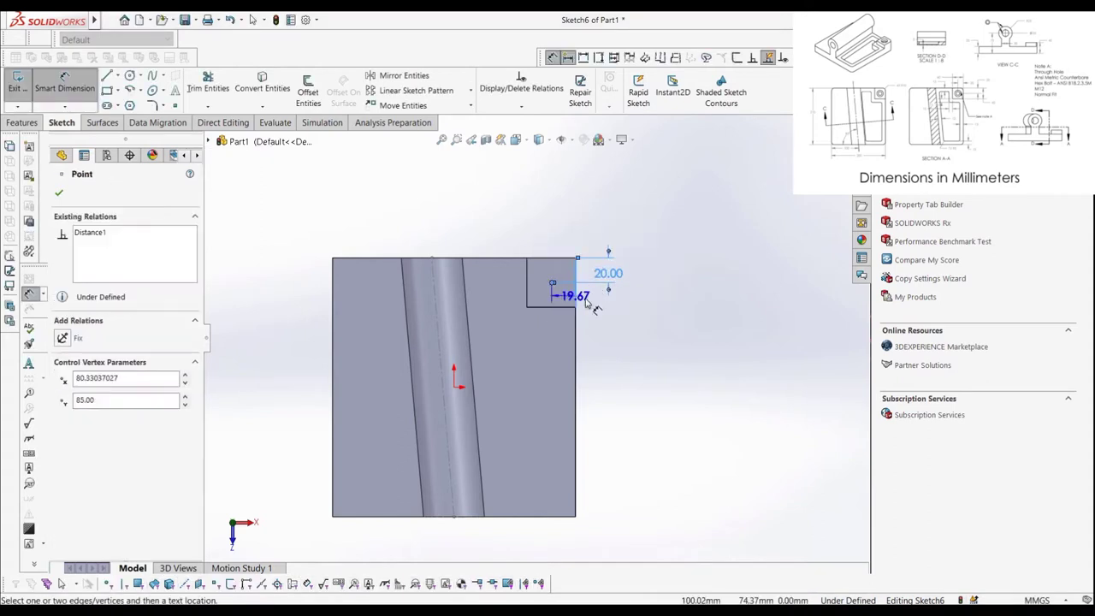
{"action": "left_click", "coordinate": [600, 304]}
{"action": "type", "text": "20"}
{"action": "key", "text": "Return"}
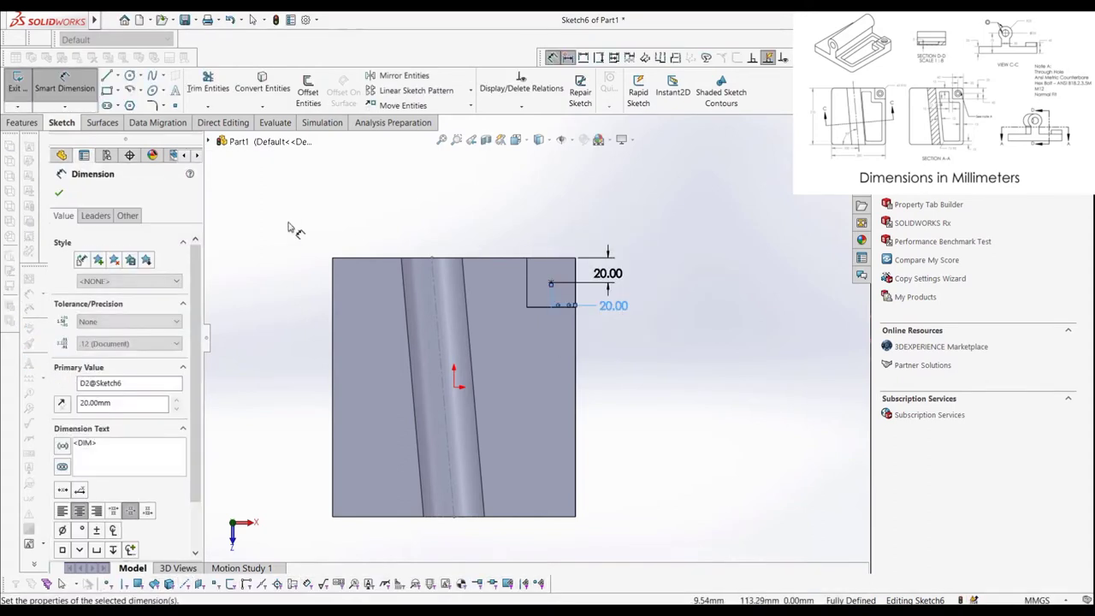
- Exit the point sketch and cut a Through All M12 hex-bolt counterbore slot into the corner block
{"action": "left_click", "coordinate": [17, 85]}
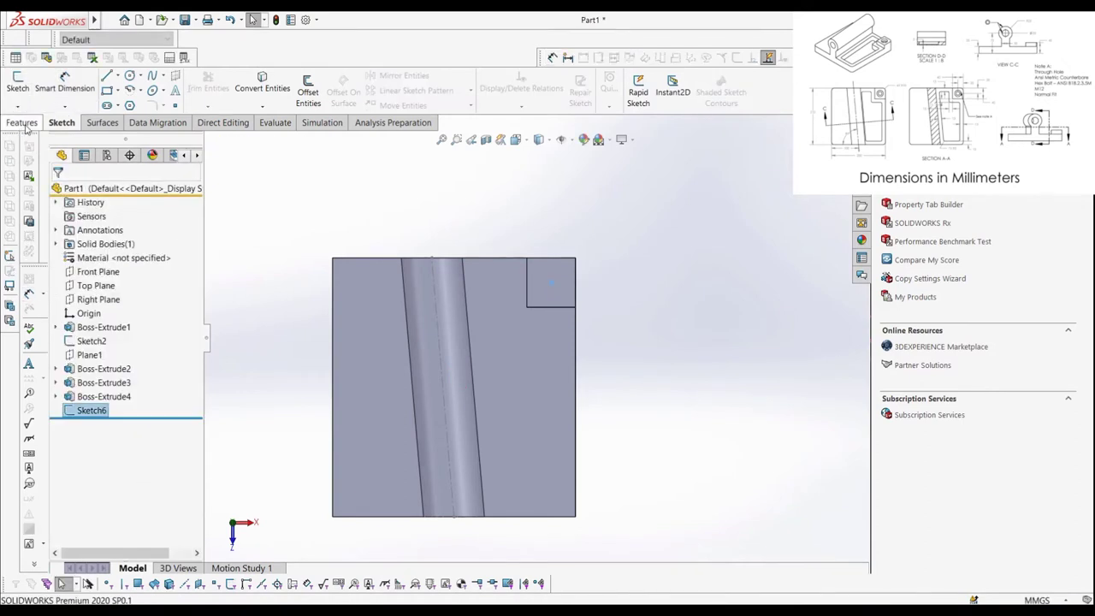
{"action": "left_click", "coordinate": [24, 123]}
{"action": "left_click", "coordinate": [238, 88]}
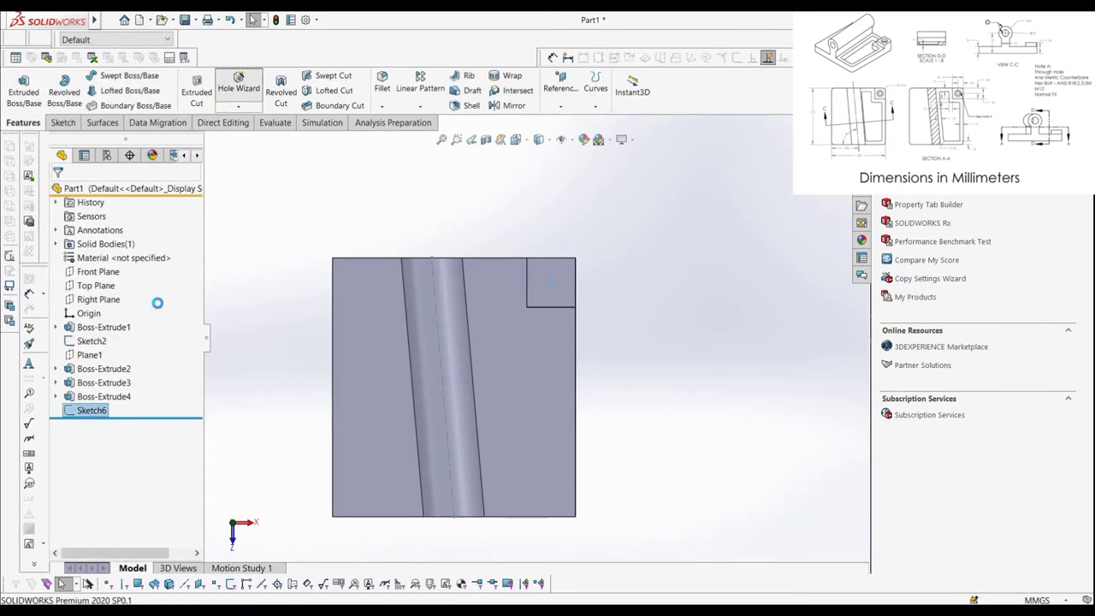
{"action": "left_click", "coordinate": [510, 303]}
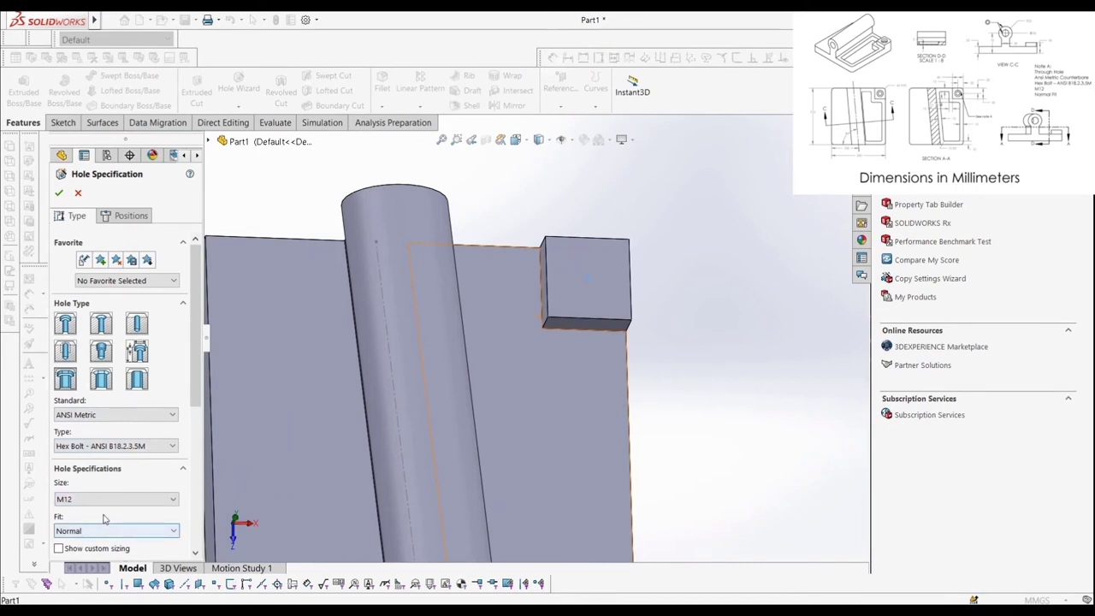
{"action": "scroll", "coordinate": [106, 516], "scroll_direction": "down", "scroll_amount": 2}
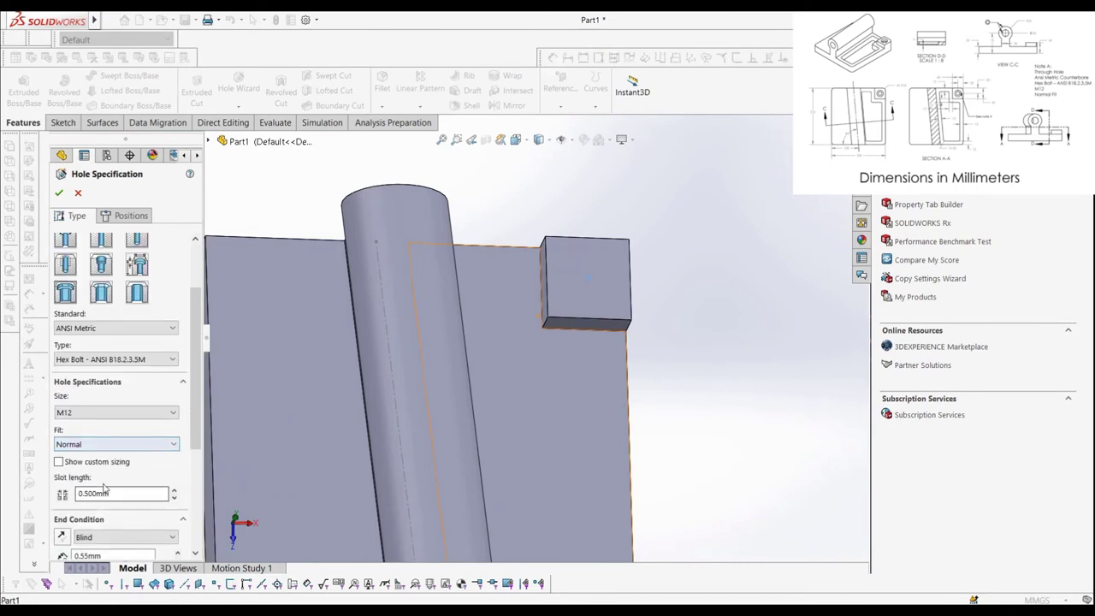
{"action": "left_click", "coordinate": [109, 537]}
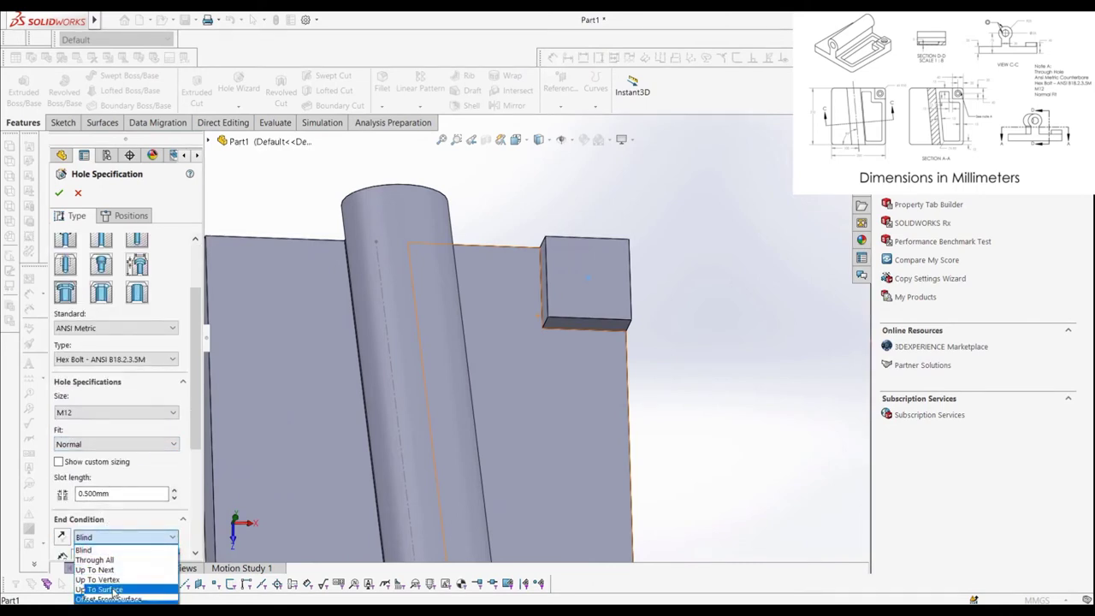
{"action": "left_click", "coordinate": [94, 560]}
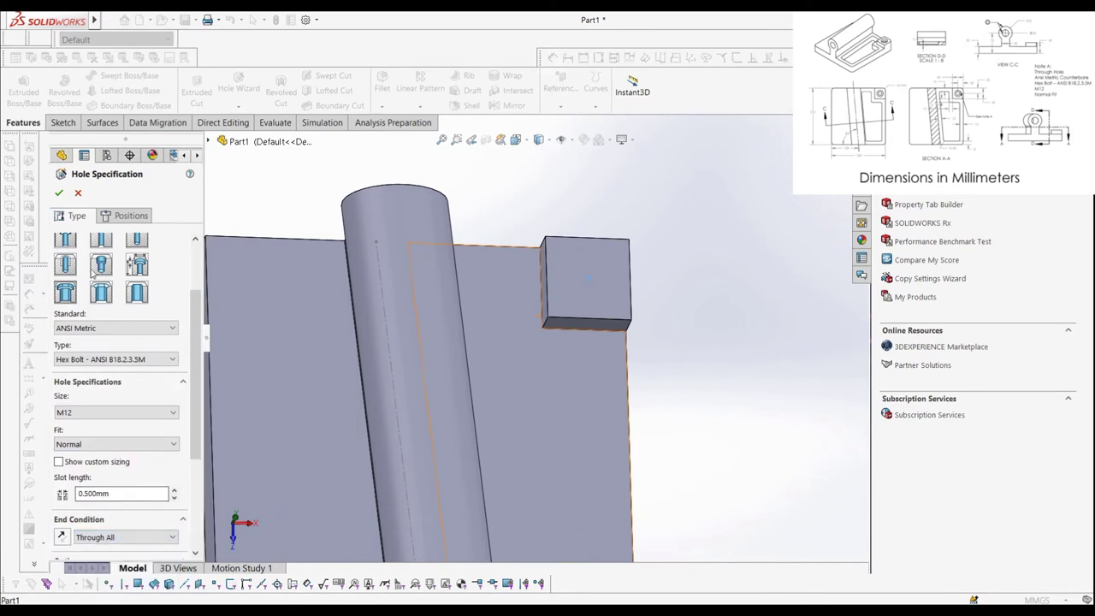
{"action": "left_click", "coordinate": [126, 216]}
{"action": "left_click", "coordinate": [588, 280]}
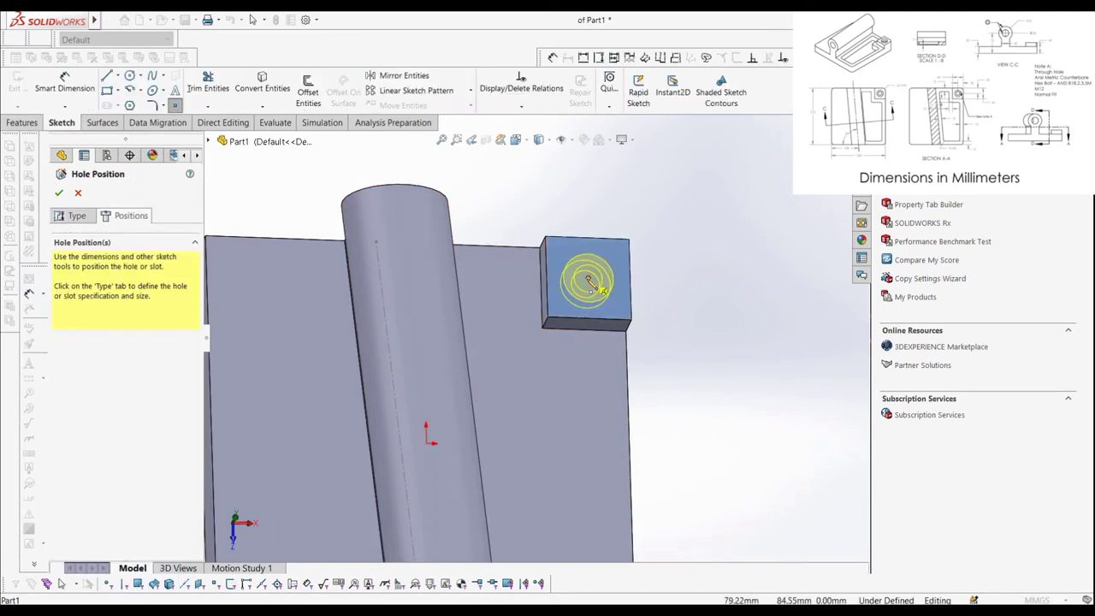
{"action": "left_click", "coordinate": [59, 192]}
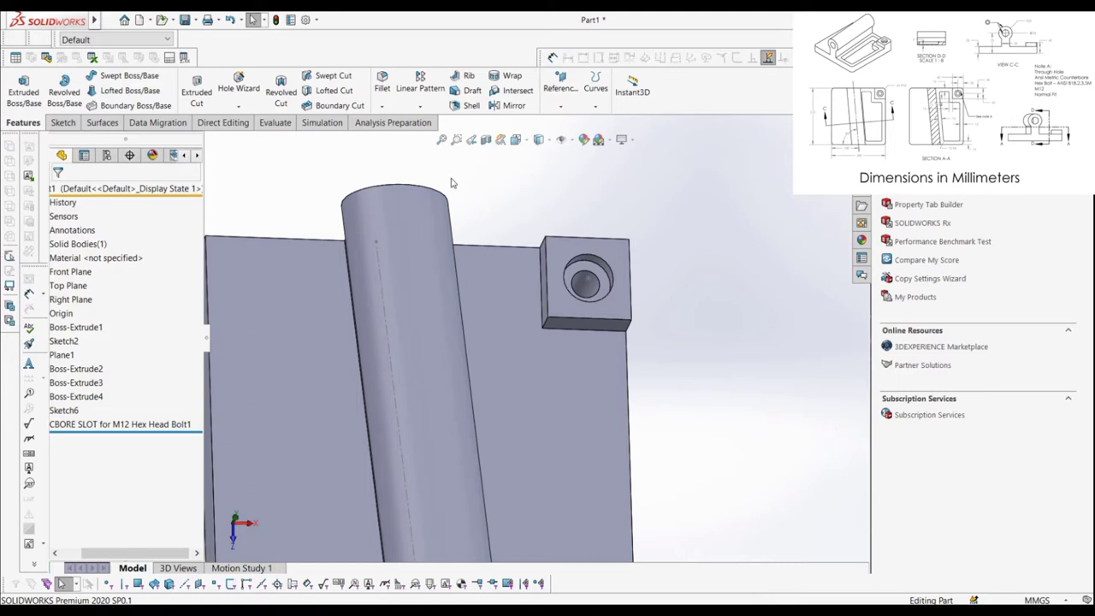
- Start a sketch on the plate's right-half face and convert its edges into sketch lines
{"action": "left_click", "coordinate": [62, 122]}
{"action": "left_click", "coordinate": [17, 86]}
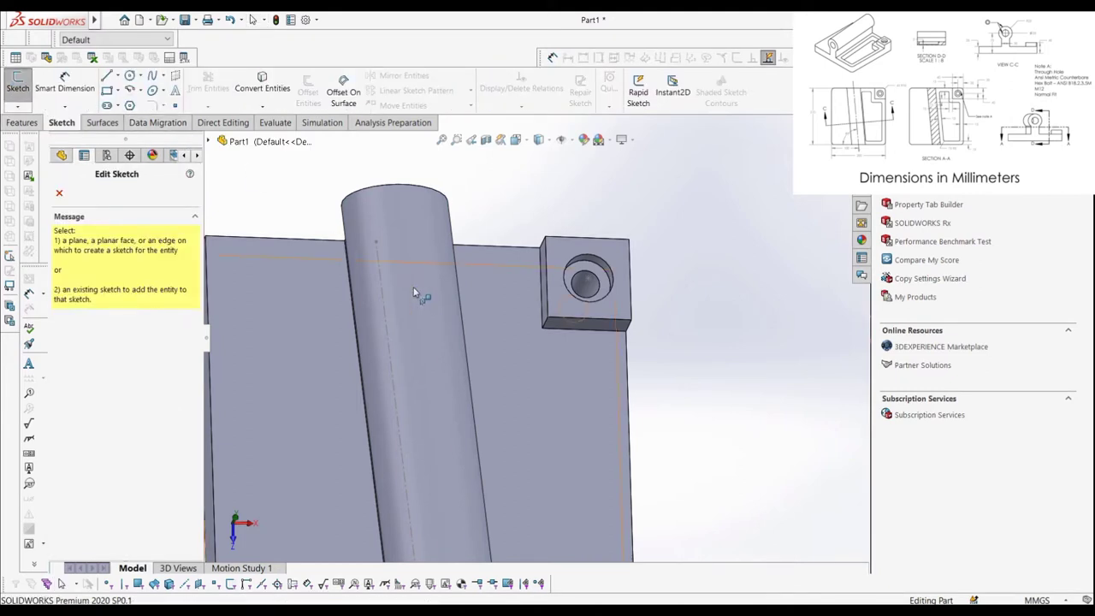
{"action": "left_click", "coordinate": [485, 324]}
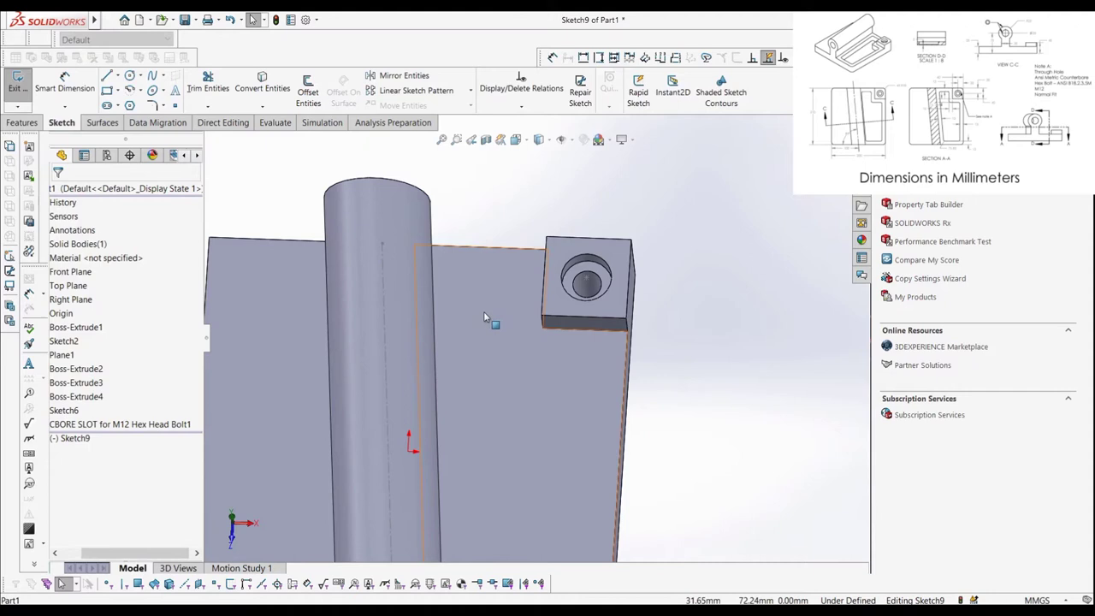
{"action": "left_click", "coordinate": [484, 317]}
{"action": "left_click", "coordinate": [263, 88]}
- Make the six converted outline lines construction geometry, then reselect them
{"action": "scroll", "coordinate": [505, 282], "scroll_direction": "up", "scroll_amount": 4}
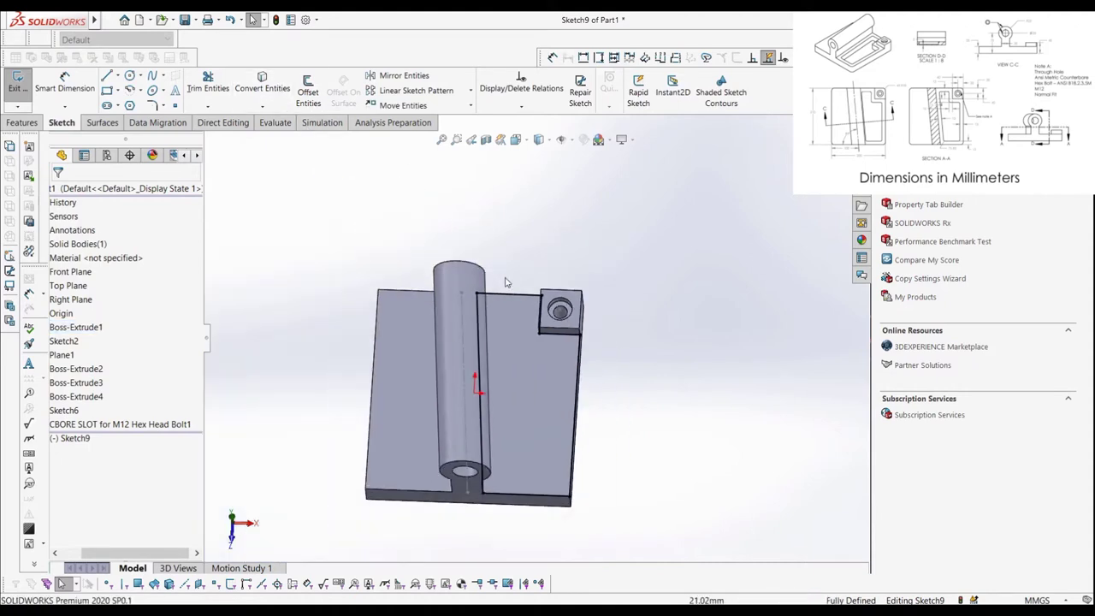
{"action": "key", "text": "l"}
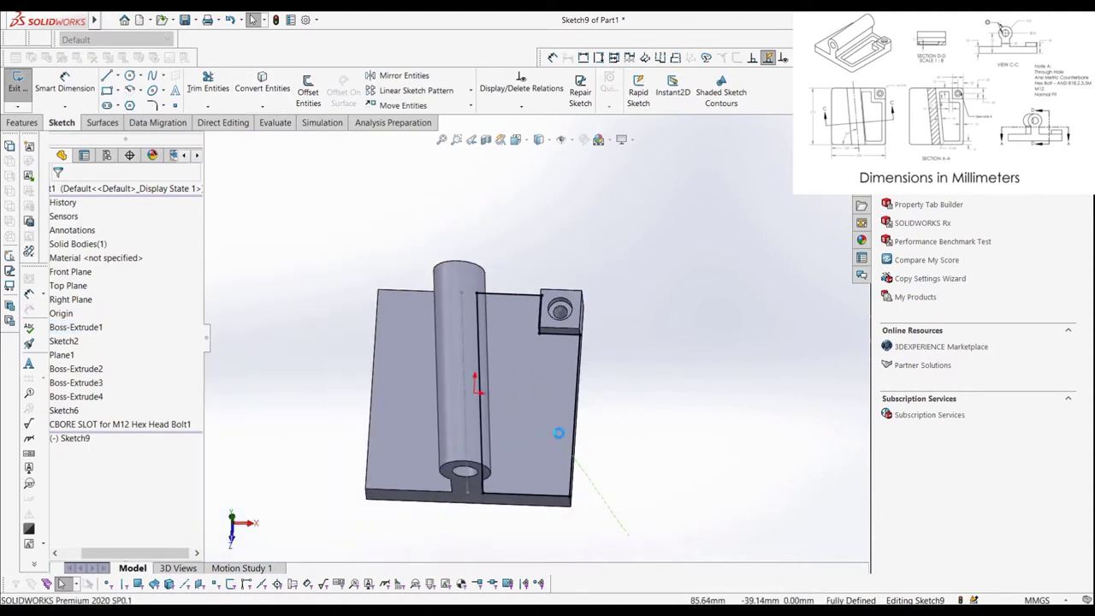
{"action": "mouse_move", "coordinate": [618, 513]}
{"action": "left_mouse_down"}
{"action": "mouse_move", "coordinate": [597, 260]}
{"action": "mouse_move", "coordinate": [520, 216]}
{"action": "mouse_move", "coordinate": [463, 238]}
{"action": "mouse_move", "coordinate": [391, 328]}
{"action": "mouse_move", "coordinate": [385, 520]}
{"action": "left_mouse_up"}
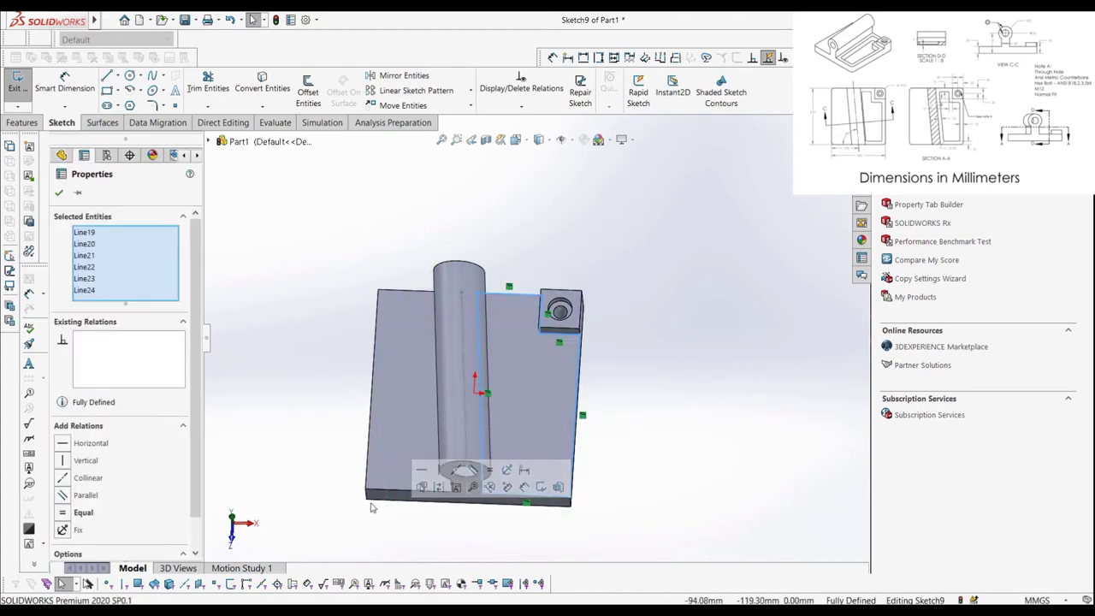
{"action": "scroll", "coordinate": [107, 454], "scroll_direction": "down", "scroll_amount": 1}
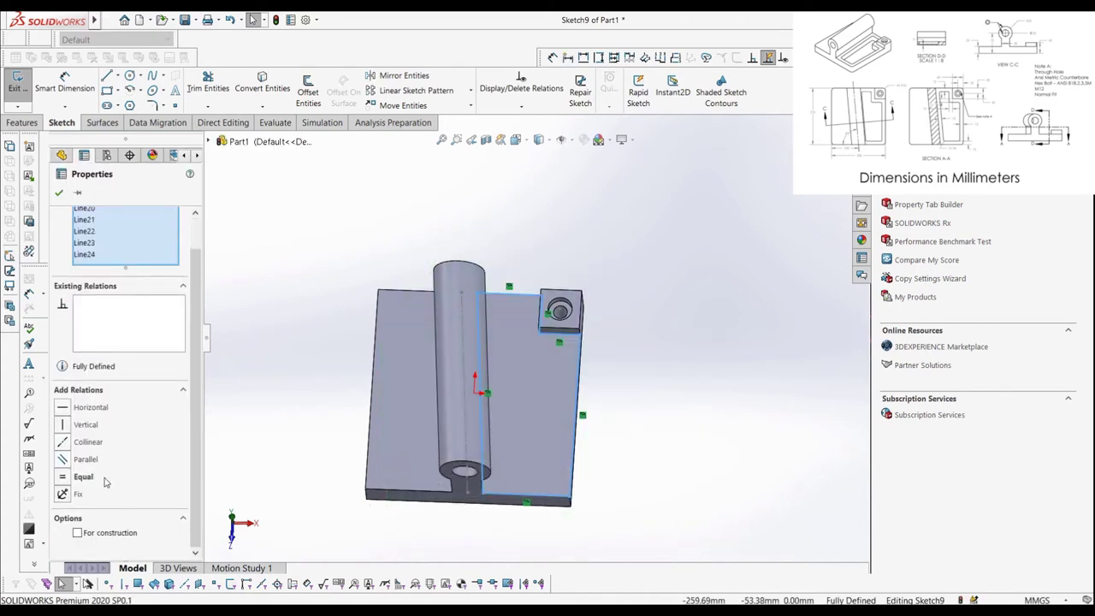
{"action": "left_click", "coordinate": [78, 533]}
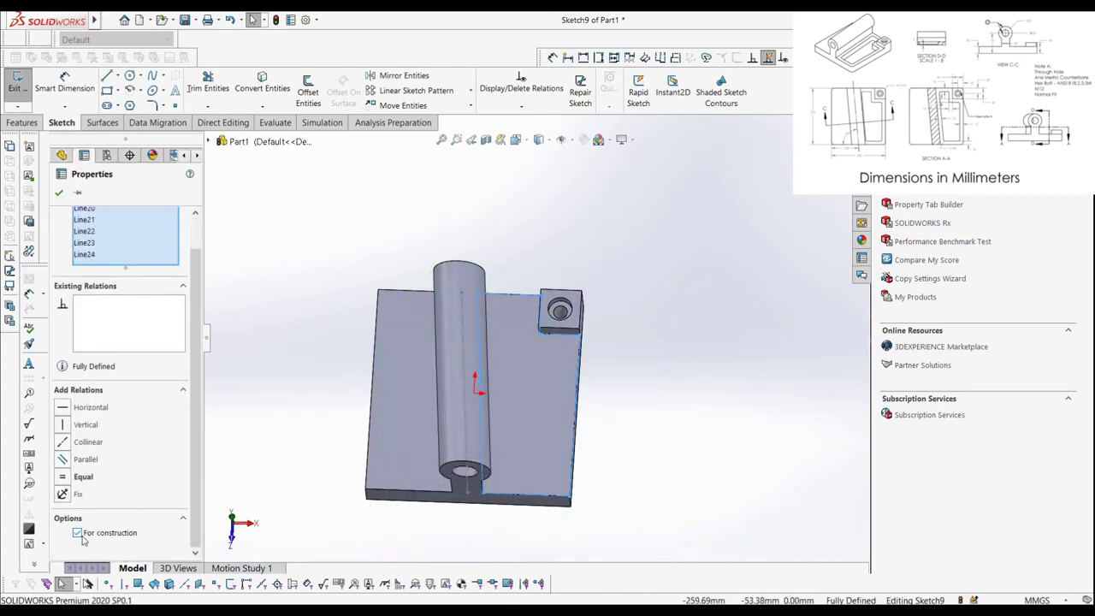
{"action": "left_click", "coordinate": [60, 193]}
{"action": "mouse_move", "coordinate": [601, 538]}
{"action": "left_mouse_down"}
{"action": "mouse_move", "coordinate": [631, 261]}
{"action": "mouse_move", "coordinate": [535, 209]}
{"action": "mouse_move", "coordinate": [469, 239]}
{"action": "mouse_move", "coordinate": [412, 331]}
{"action": "mouse_move", "coordinate": [405, 514]}
{"action": "left_mouse_up"}
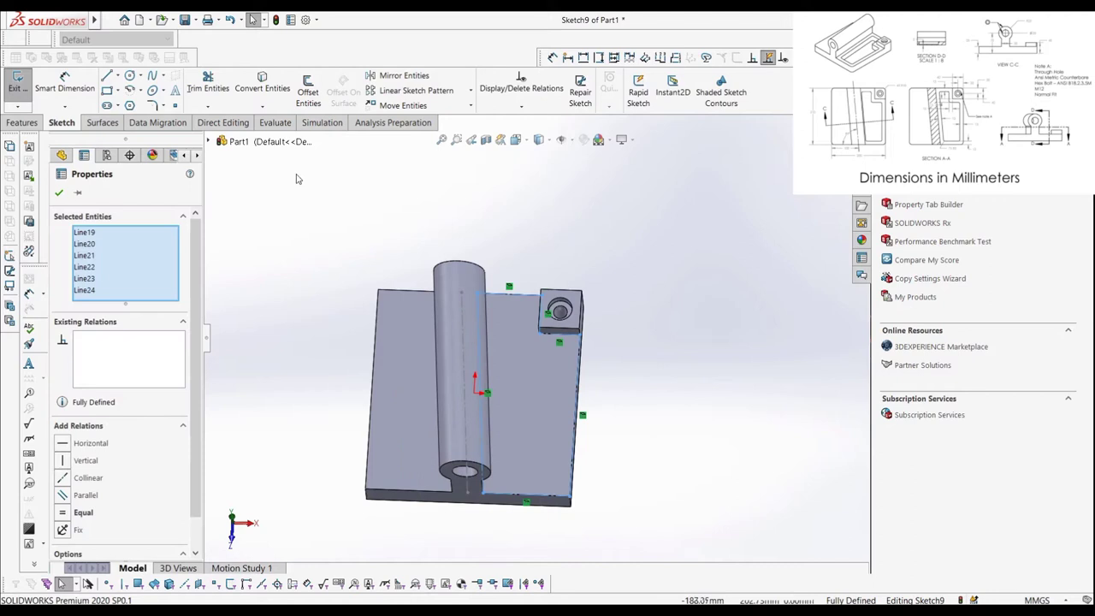
- Offset the selected outline 13 mm inward
{"action": "left_click", "coordinate": [308, 92]}
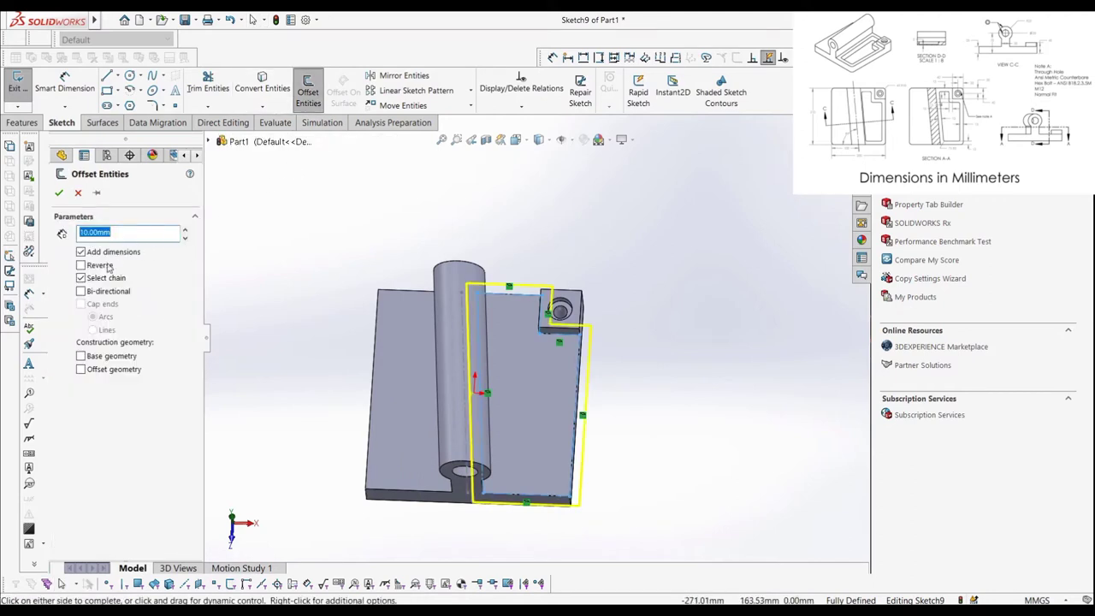
{"action": "left_click", "coordinate": [102, 269]}
{"action": "type", "text": "13"}
{"action": "key", "text": "Return"}
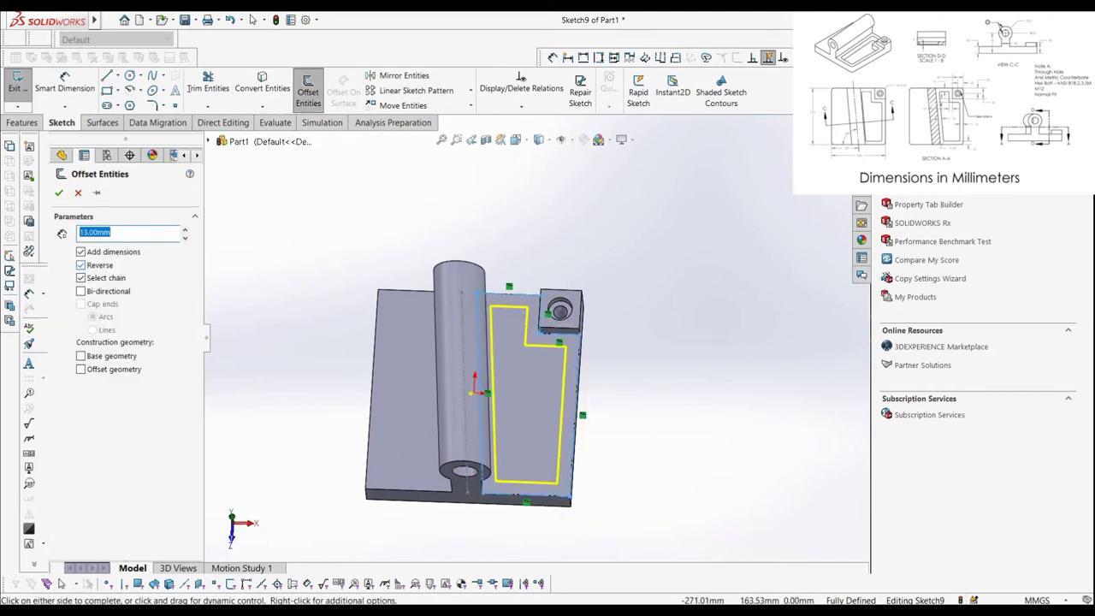
{"action": "left_click", "coordinate": [60, 194]}
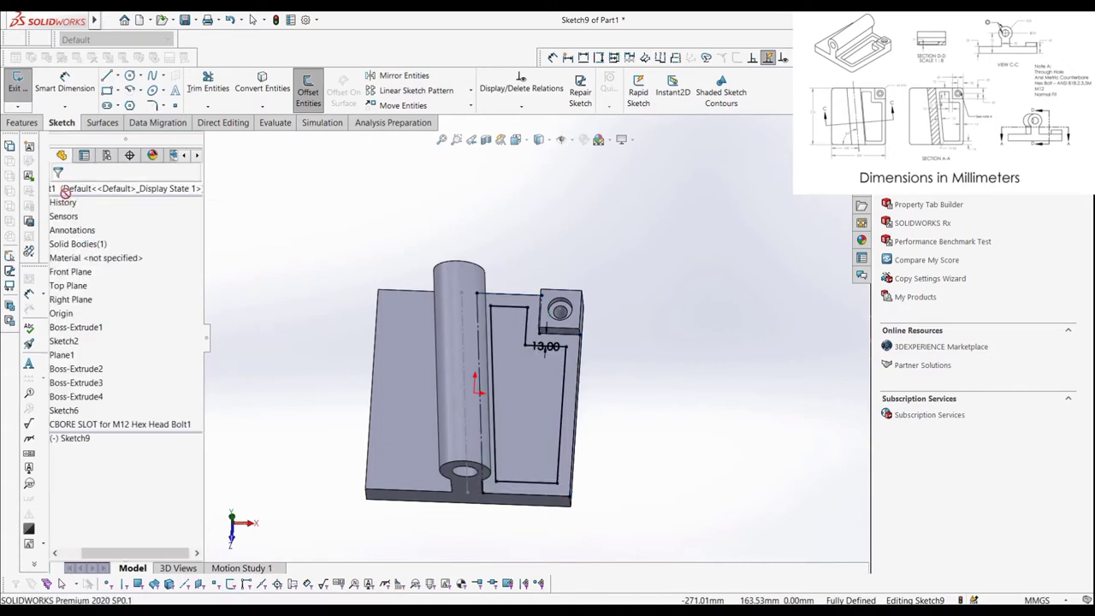
- View the sketch Normal To and move the 13.00 dimension clear of the part
{"action": "scroll", "coordinate": [540, 370], "scroll_direction": "down", "scroll_amount": 2}
{"action": "key", "text": "ctrl+8"}
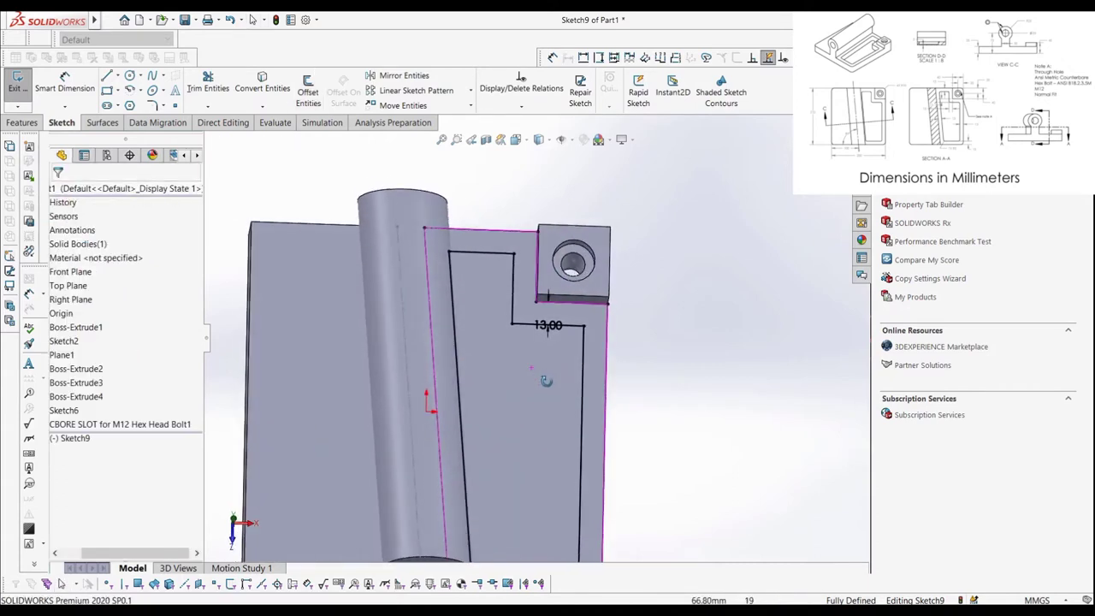
{"action": "left_click_drag", "start_coordinate": [557, 340], "coordinate": [627, 311]}
{"action": "scroll", "coordinate": [505, 382], "scroll_direction": "down", "scroll_amount": 2}
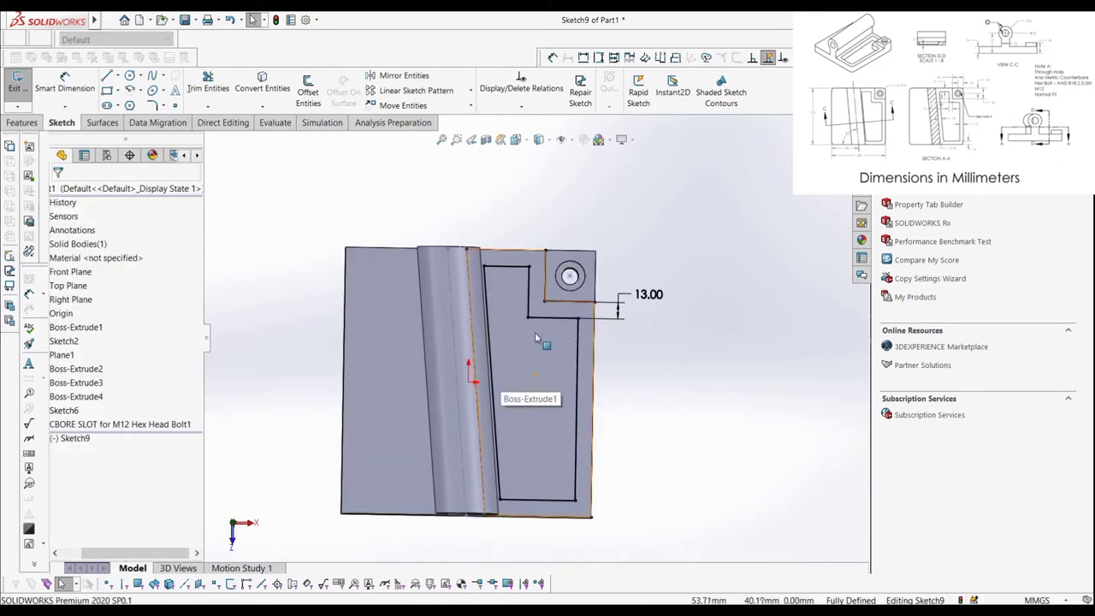
{"action": "scroll", "coordinate": [536, 338], "scroll_direction": "down", "scroll_amount": 1}
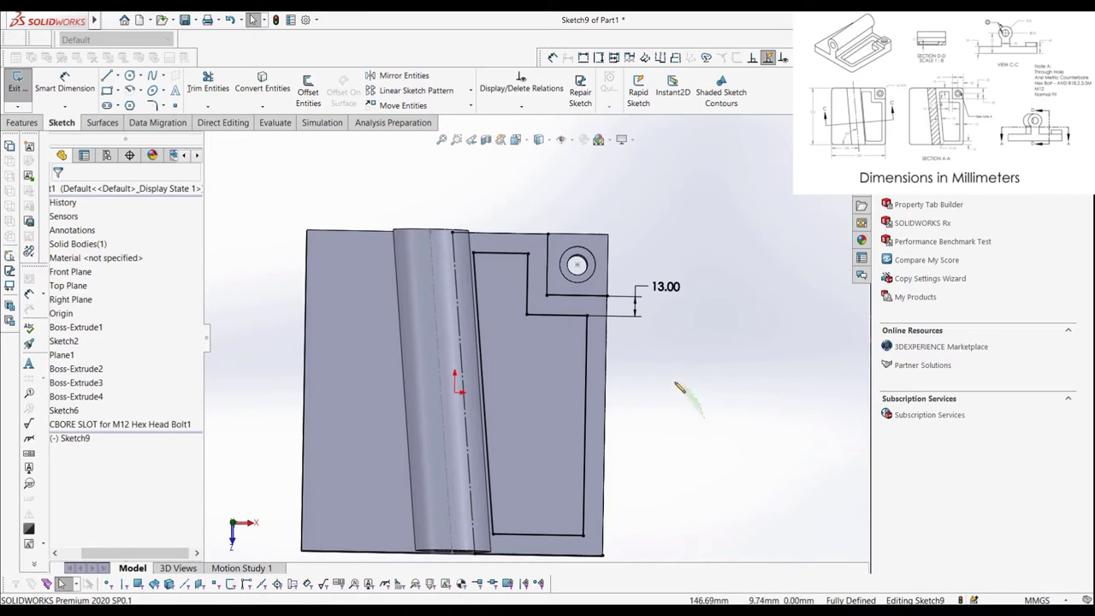
{"action": "right_click", "coordinate": [650, 422]}
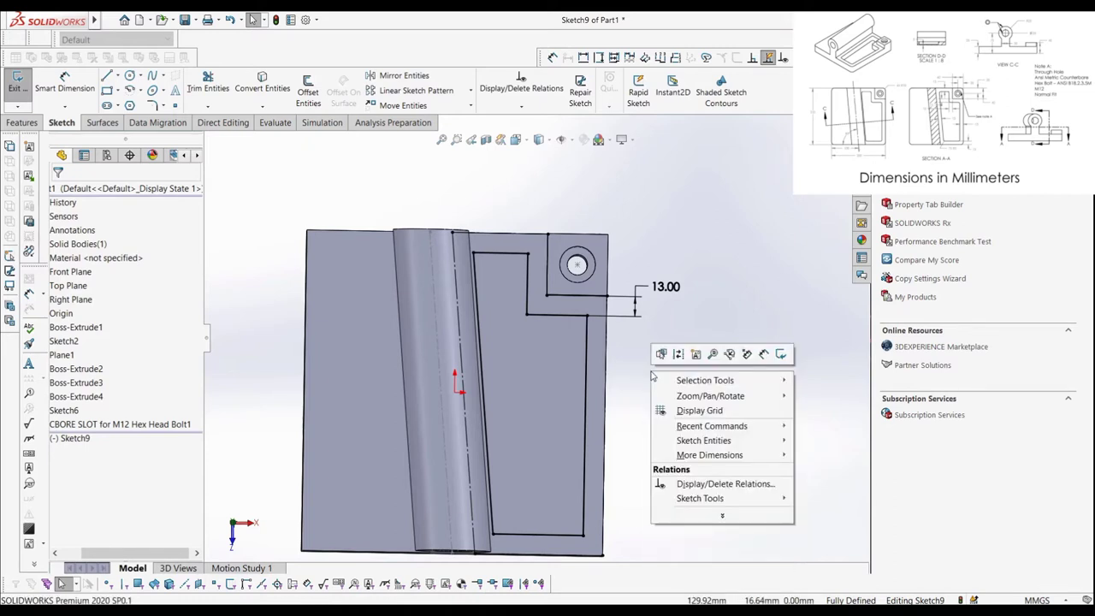
{"action": "left_click", "coordinate": [655, 376]}
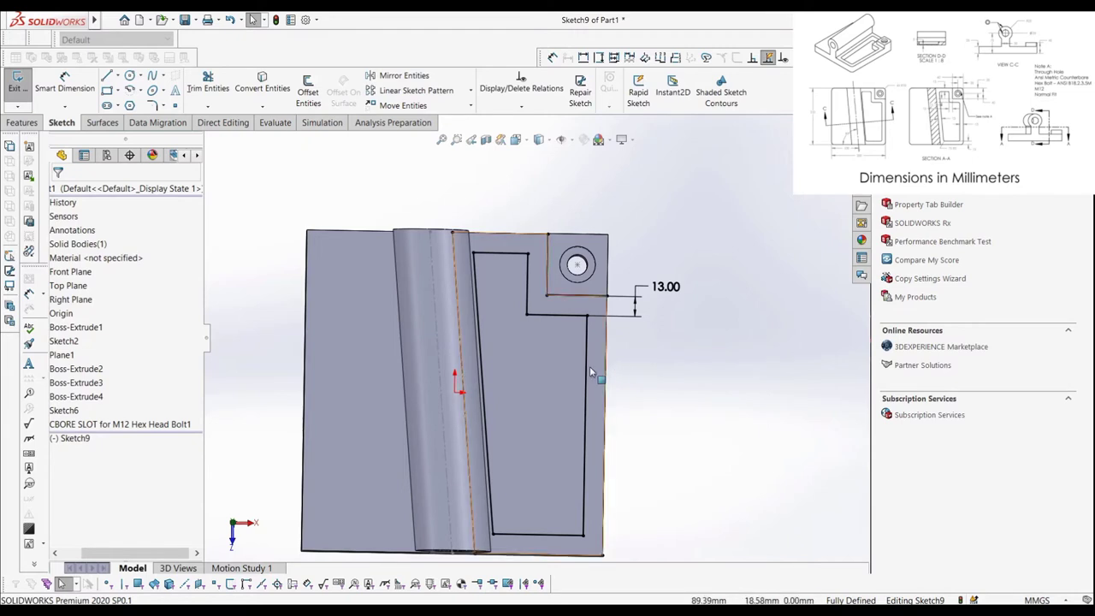
- Extrude-cut the inner outline, ending 5 mm offset from the plate's bottom face
{"action": "left_click", "coordinate": [19, 123]}
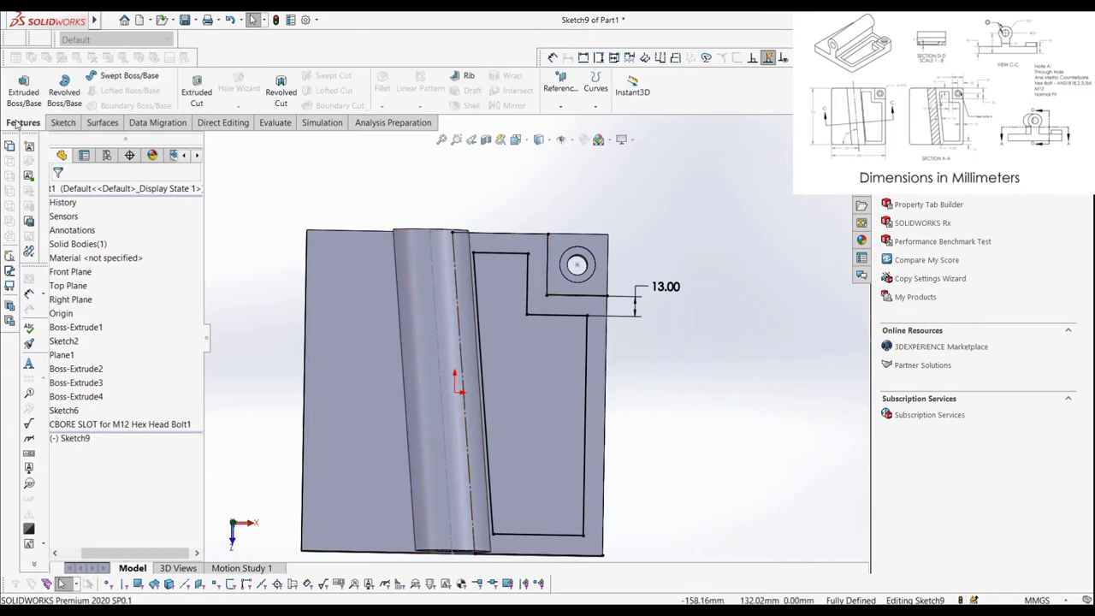
{"action": "left_click", "coordinate": [192, 91]}
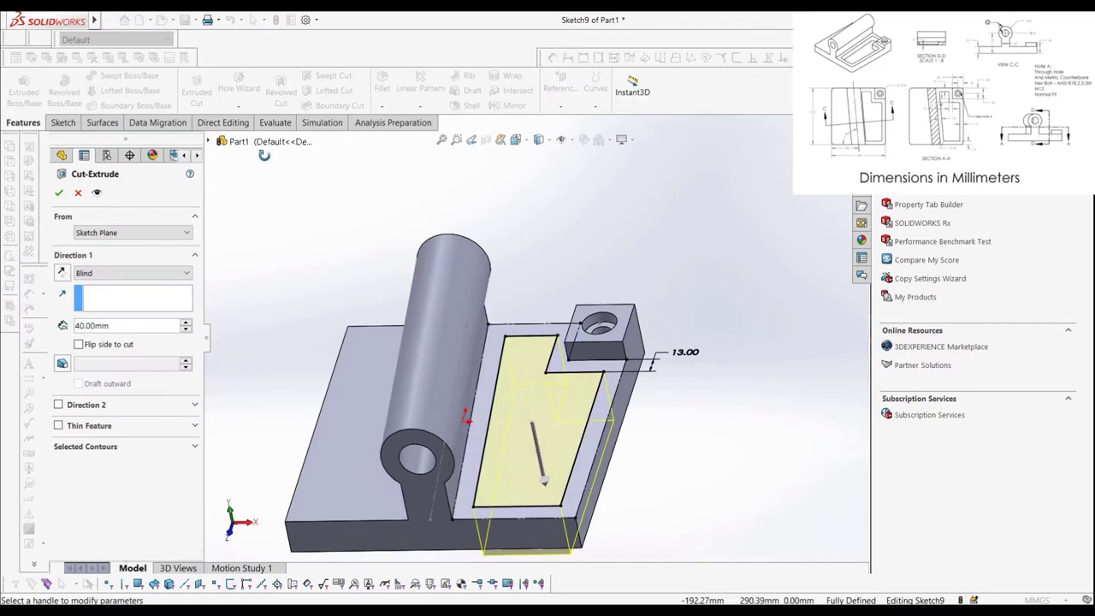
{"action": "left_click", "coordinate": [125, 276]}
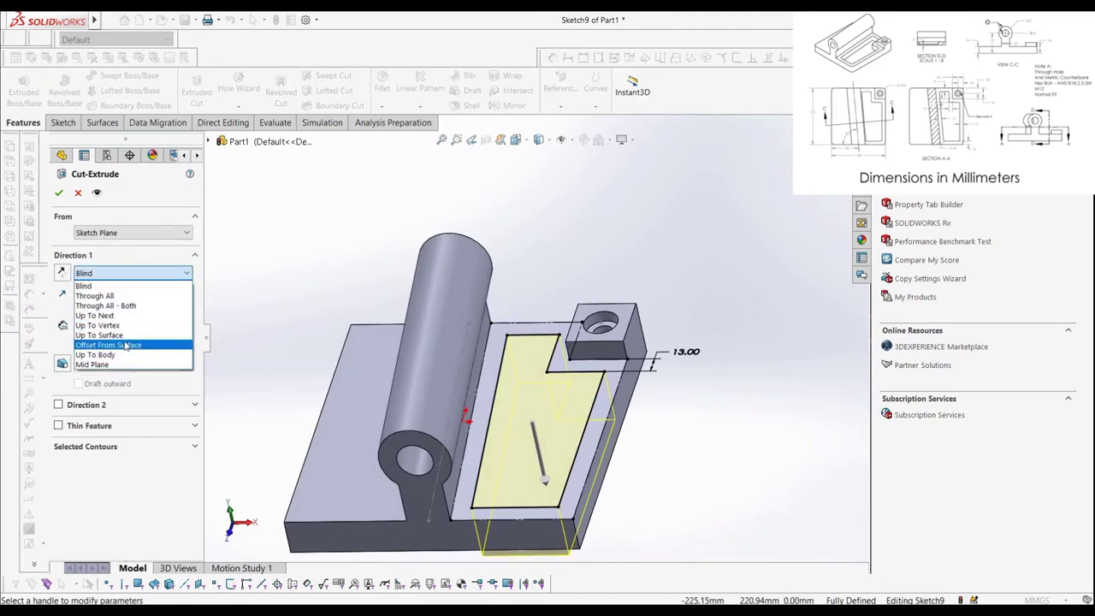
{"action": "left_click", "coordinate": [125, 345]}
{"action": "middle_click_drag", "start_coordinate": [360, 411], "coordinate": [325, 215]}
{"action": "left_click", "coordinate": [413, 402]}
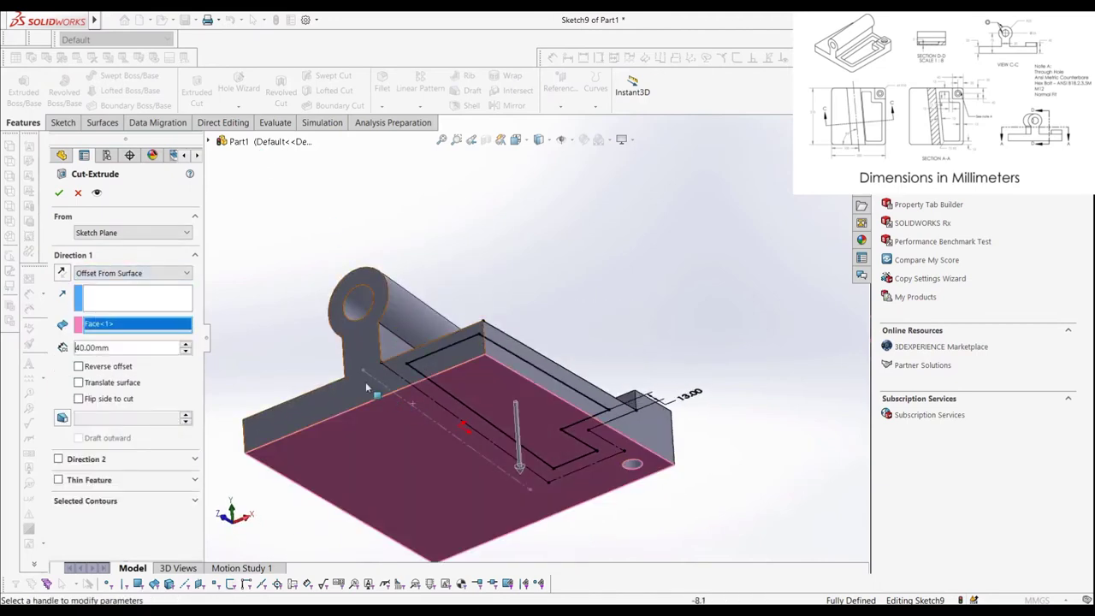
{"action": "double_click", "coordinate": [120, 347]}
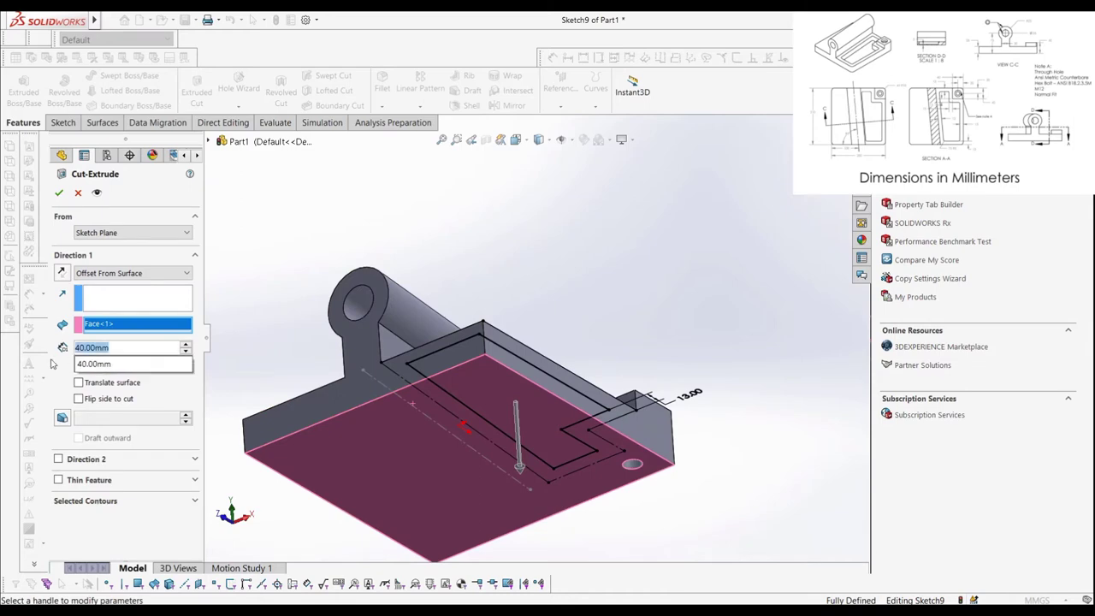
{"action": "type", "text": "5"}
{"action": "key", "text": "Return"}
{"action": "middle_click_drag", "start_coordinate": [235, 250], "coordinate": [300, 311]}
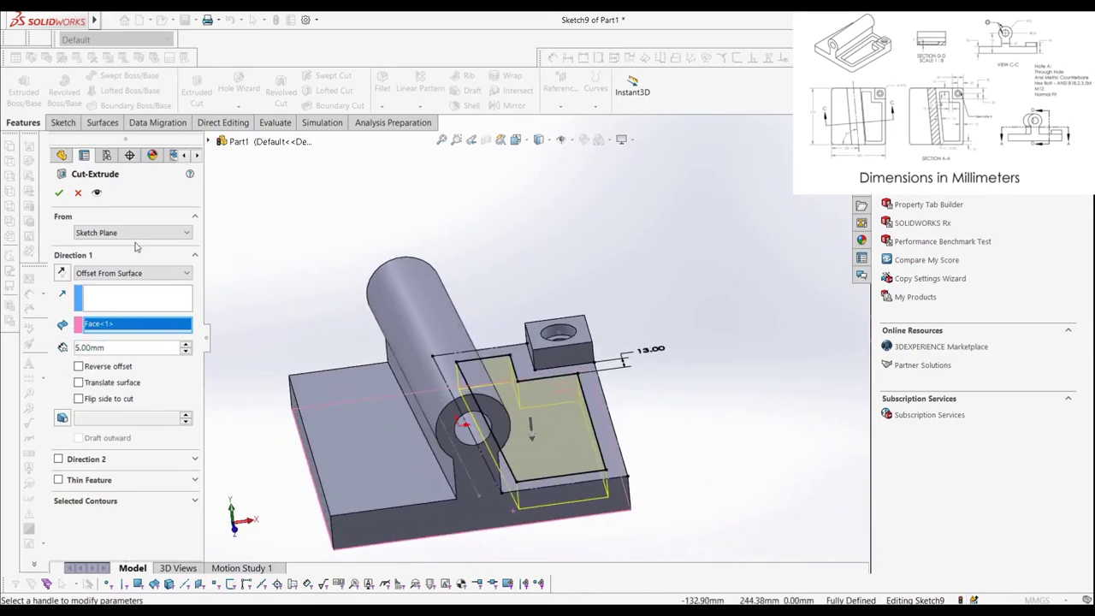
{"action": "left_click", "coordinate": [58, 192]}
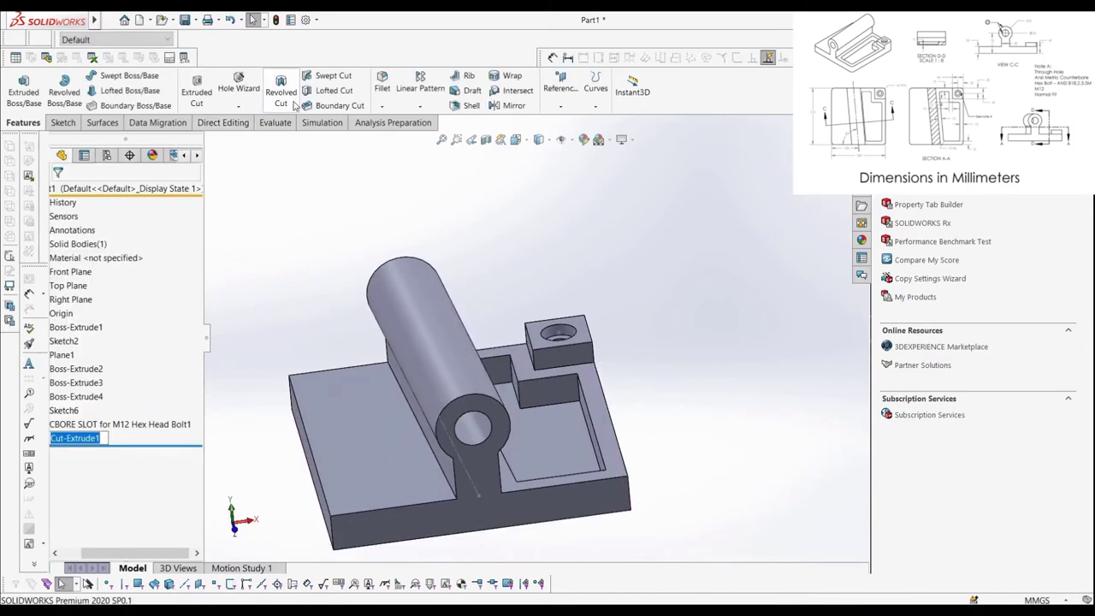
- Fillet the six inner pocket and corner-block edges with a 5 mm radius
{"action": "left_click", "coordinate": [382, 83]}
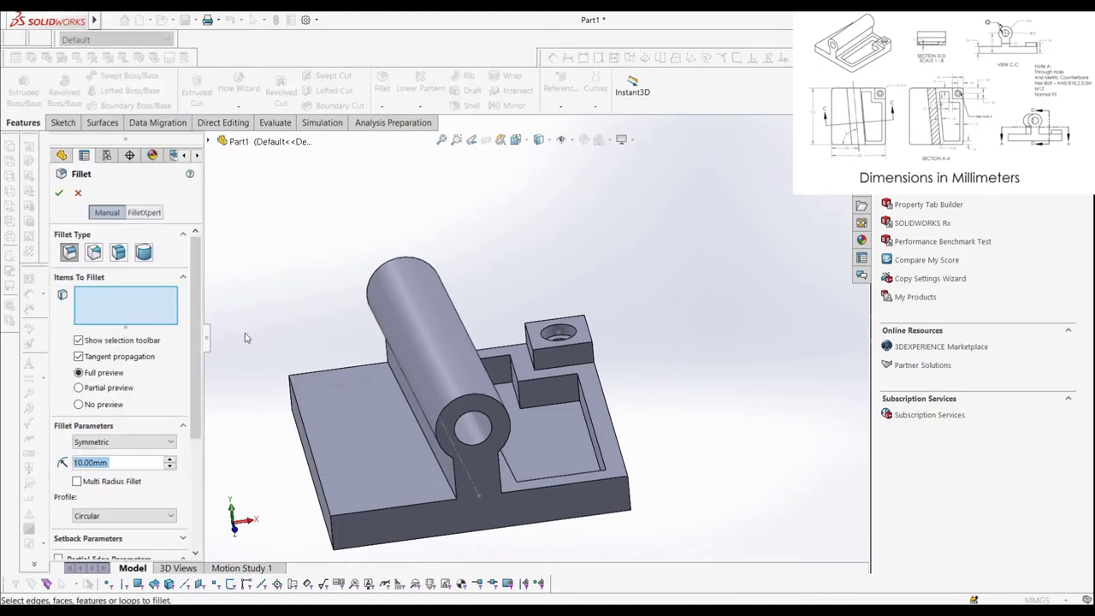
{"action": "type", "text": "5"}
{"action": "key", "text": "Return"}
{"action": "left_click", "coordinate": [522, 392]}
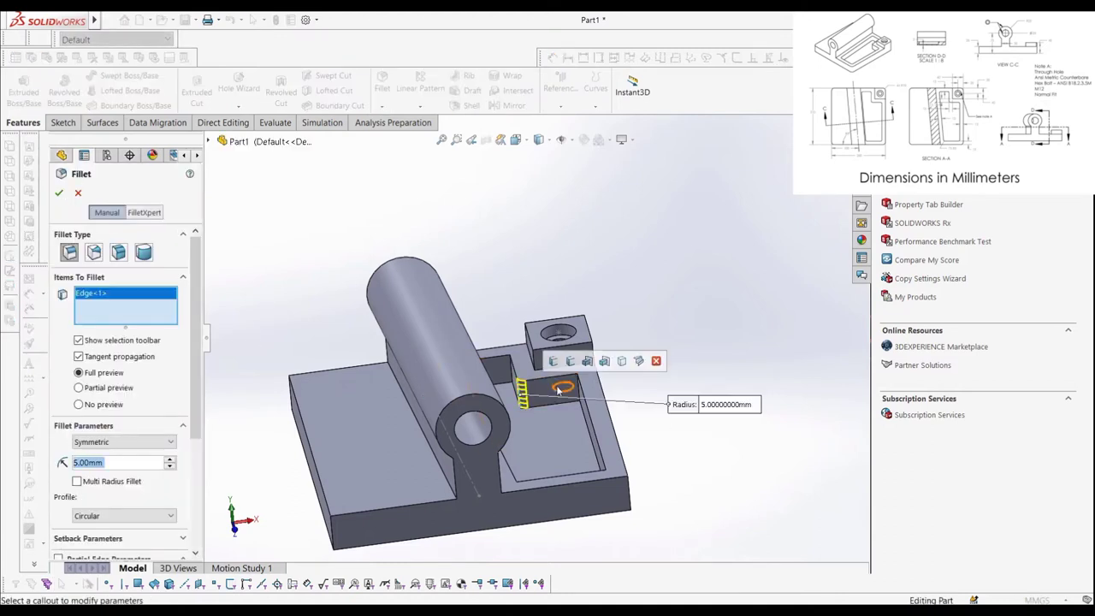
{"action": "left_click", "coordinate": [575, 392]}
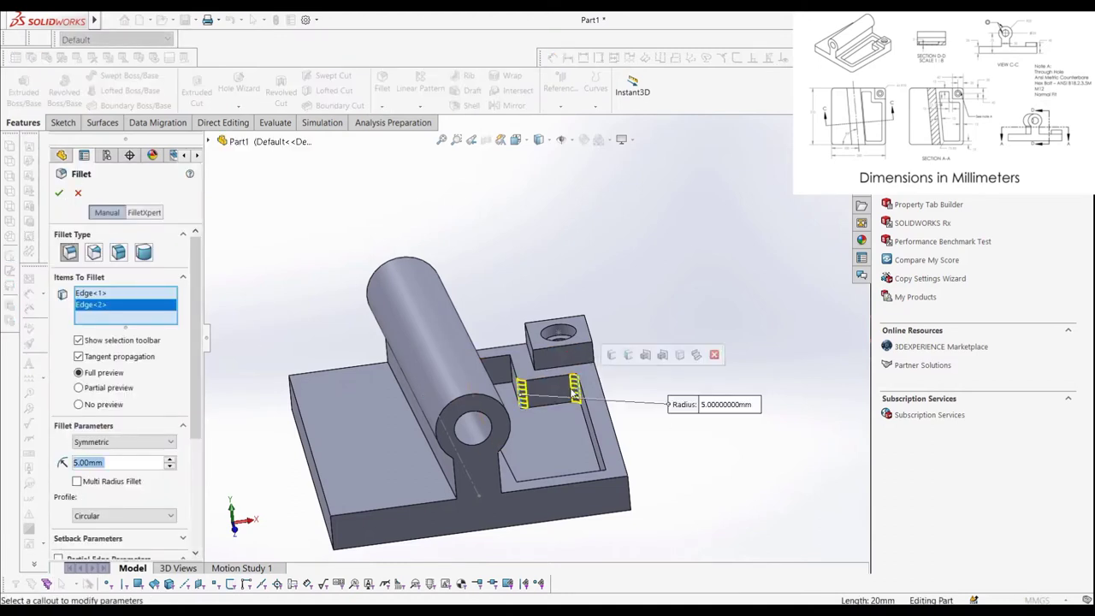
{"action": "left_click", "coordinate": [513, 369]}
{"action": "middle_click_drag", "start_coordinate": [513, 370], "coordinate": [533, 350]}
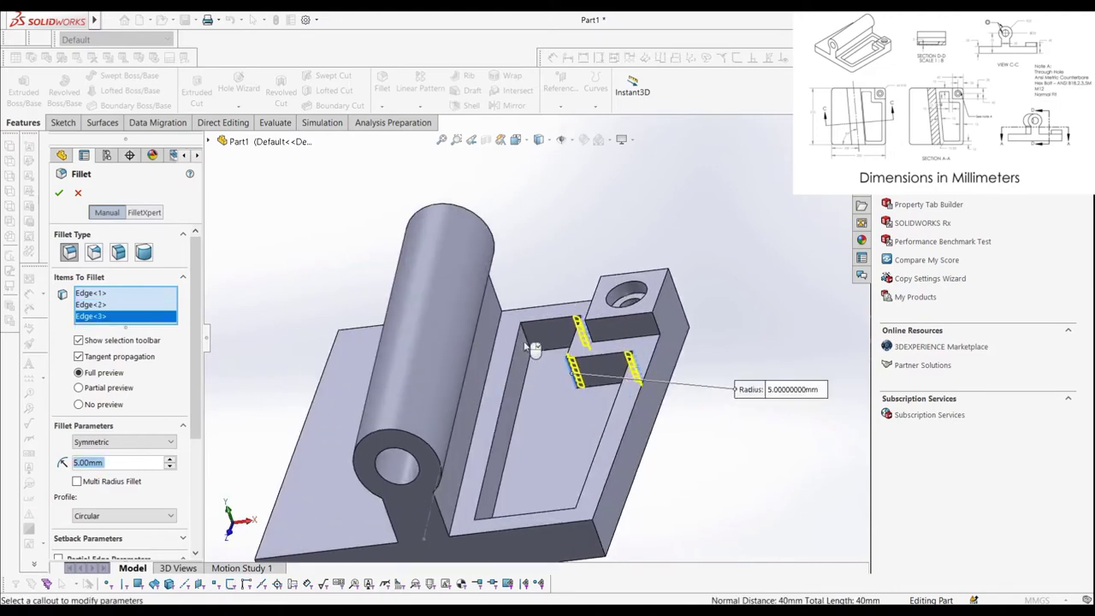
{"action": "left_click", "coordinate": [529, 344]}
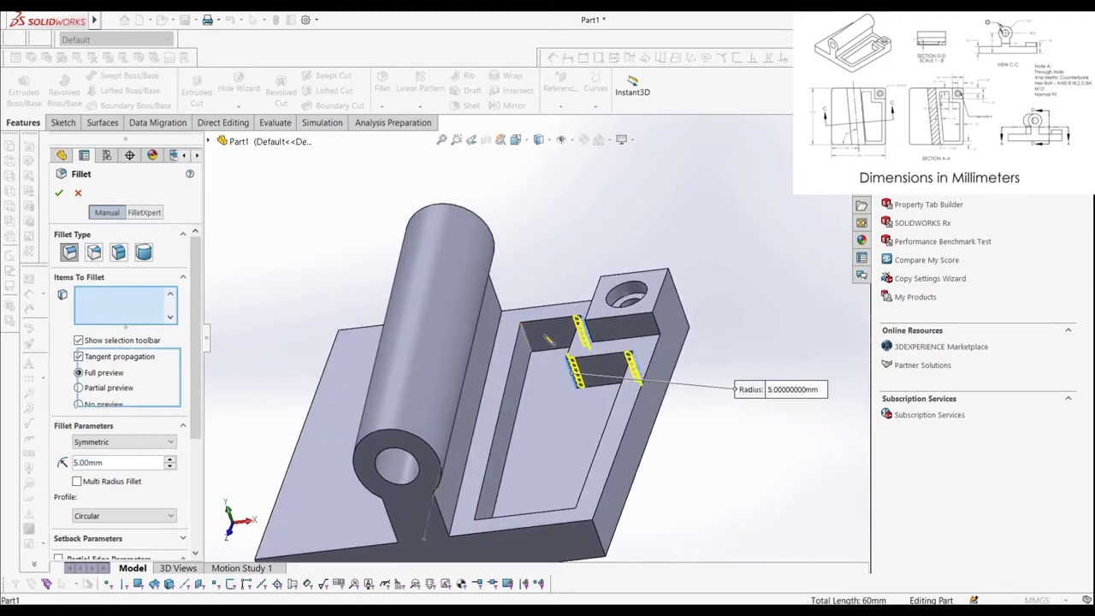
{"action": "left_click", "coordinate": [591, 340]}
{"action": "middle_click_drag", "start_coordinate": [591, 340], "coordinate": [551, 535]}
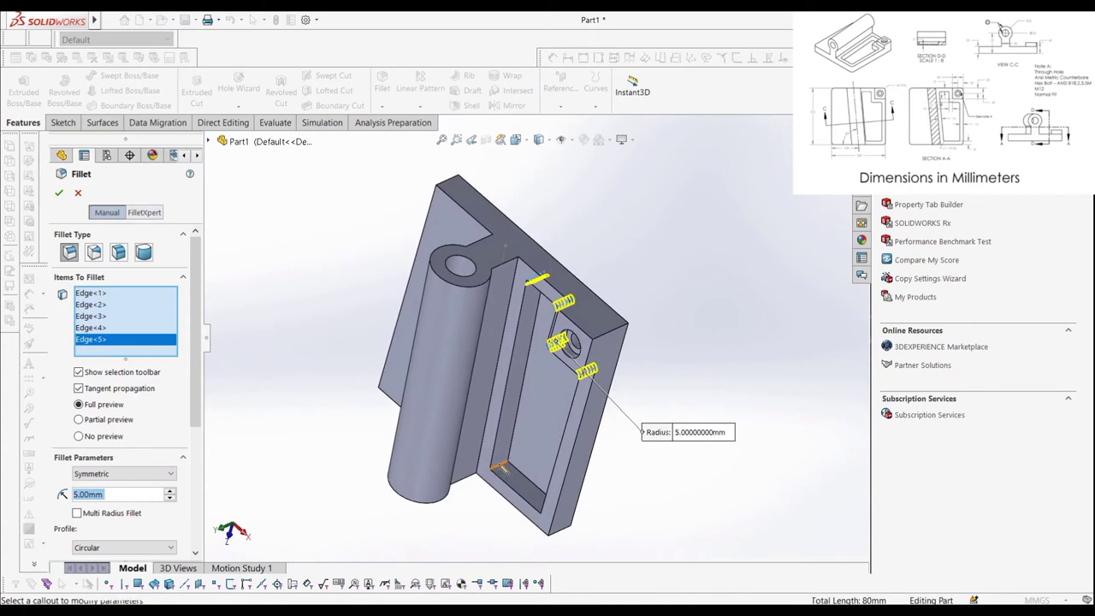
{"action": "left_click", "coordinate": [501, 470]}
{"action": "mouse_move", "coordinate": [501, 470]}
{"action": "middle_mouse_down"}
{"action": "mouse_move", "coordinate": [514, 462]}
{"action": "mouse_move", "coordinate": [503, 481]}
{"action": "middle_mouse_up"}
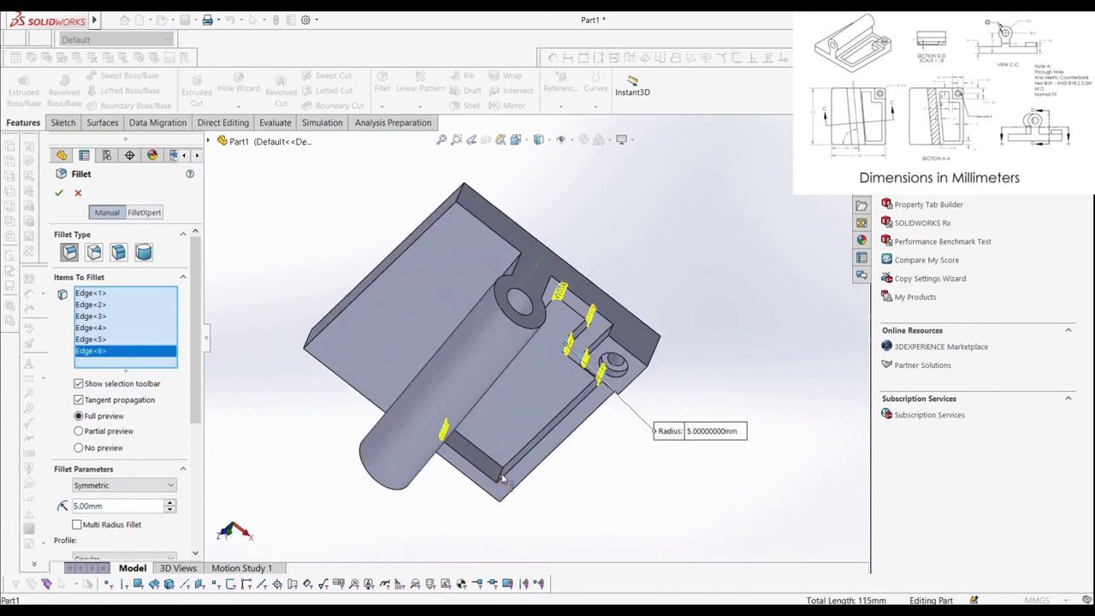
{"action": "left_click", "coordinate": [59, 192]}
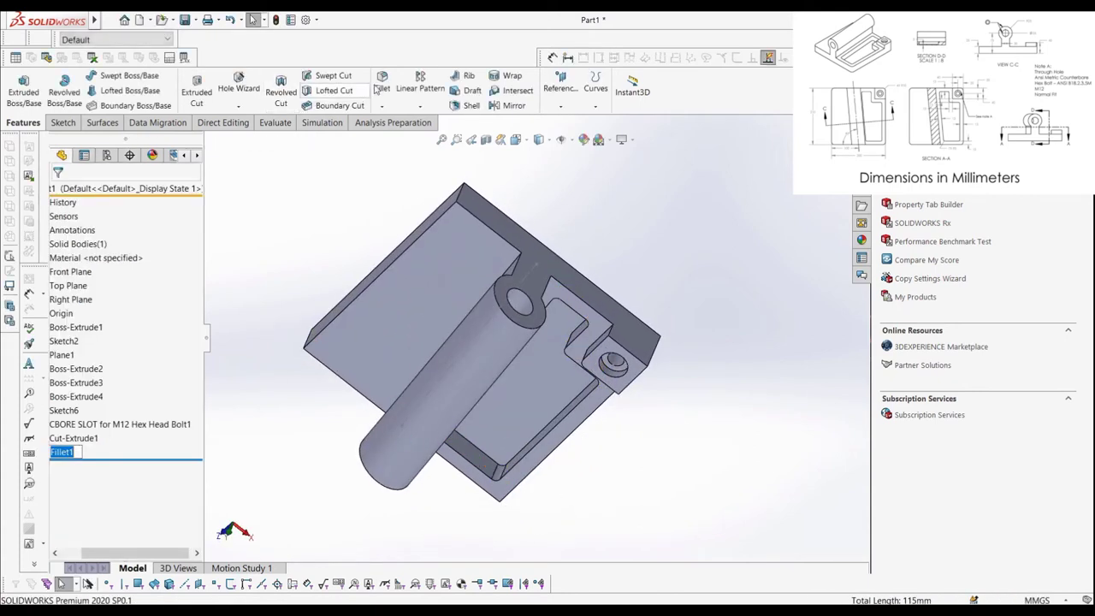
- Fillet the four outer vertical corner edges of the plate and block with a 10 mm radius
{"action": "left_click", "coordinate": [382, 88]}
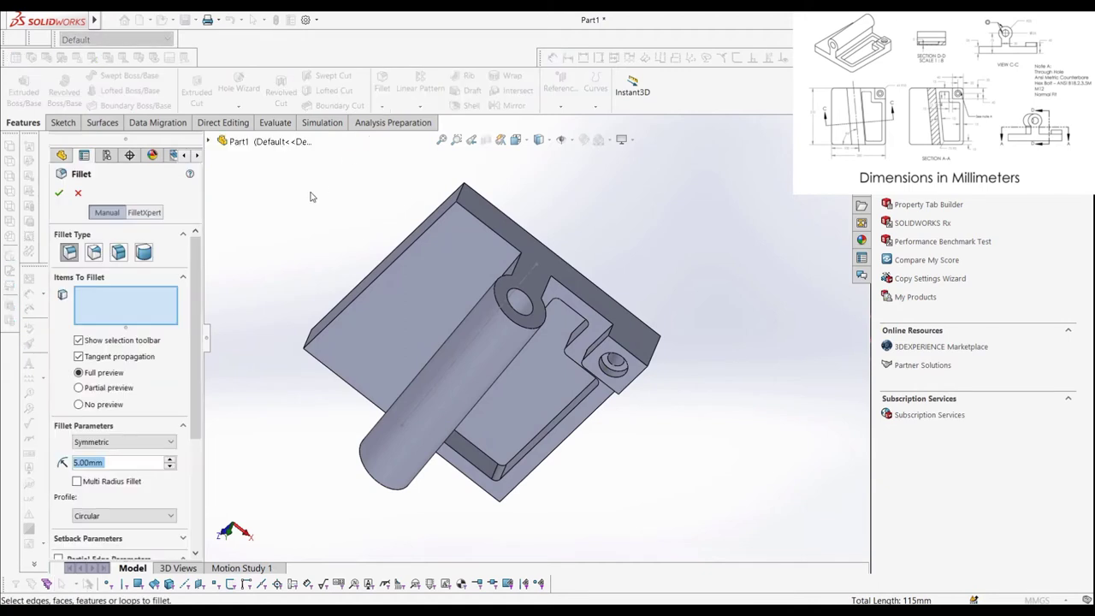
{"action": "type", "text": "10"}
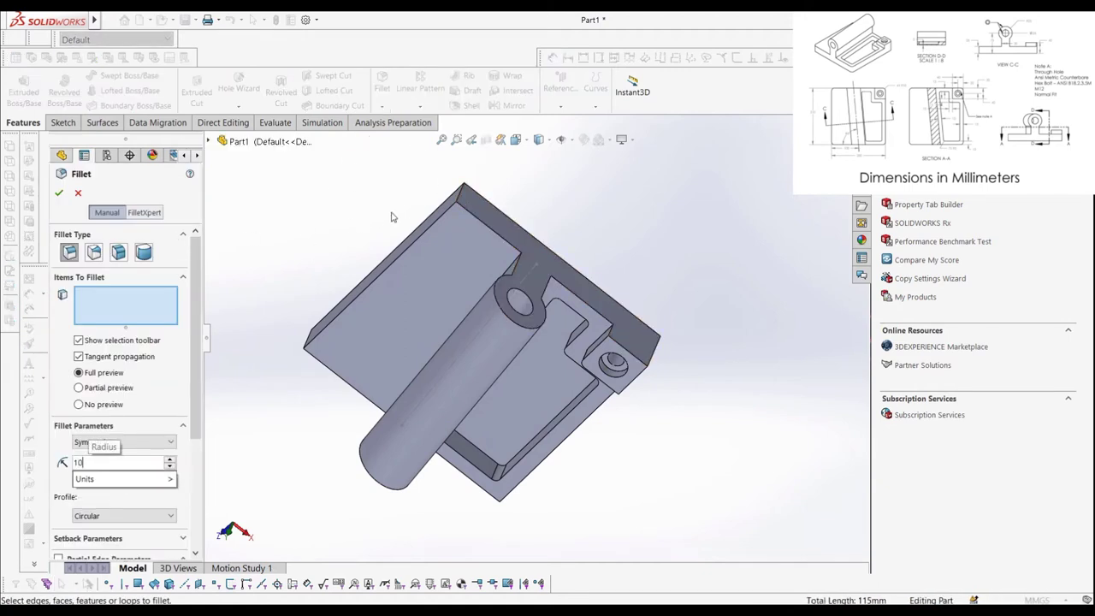
{"action": "left_click", "coordinate": [461, 198]}
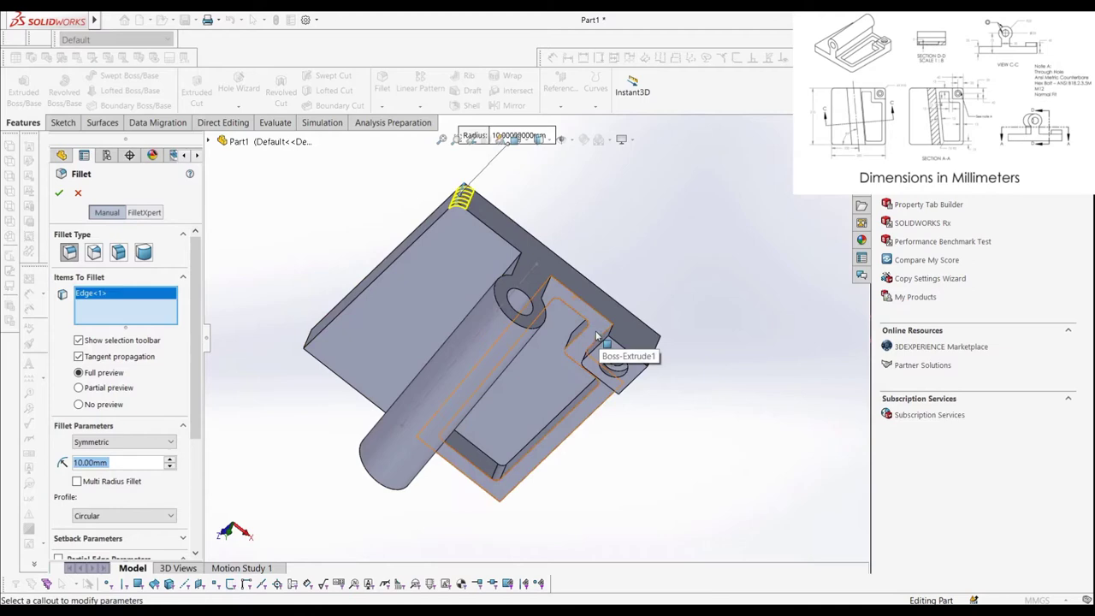
{"action": "middle_click_drag", "start_coordinate": [596, 335], "coordinate": [505, 455]}
{"action": "left_click", "coordinate": [634, 319]}
{"action": "left_click", "coordinate": [560, 442]}
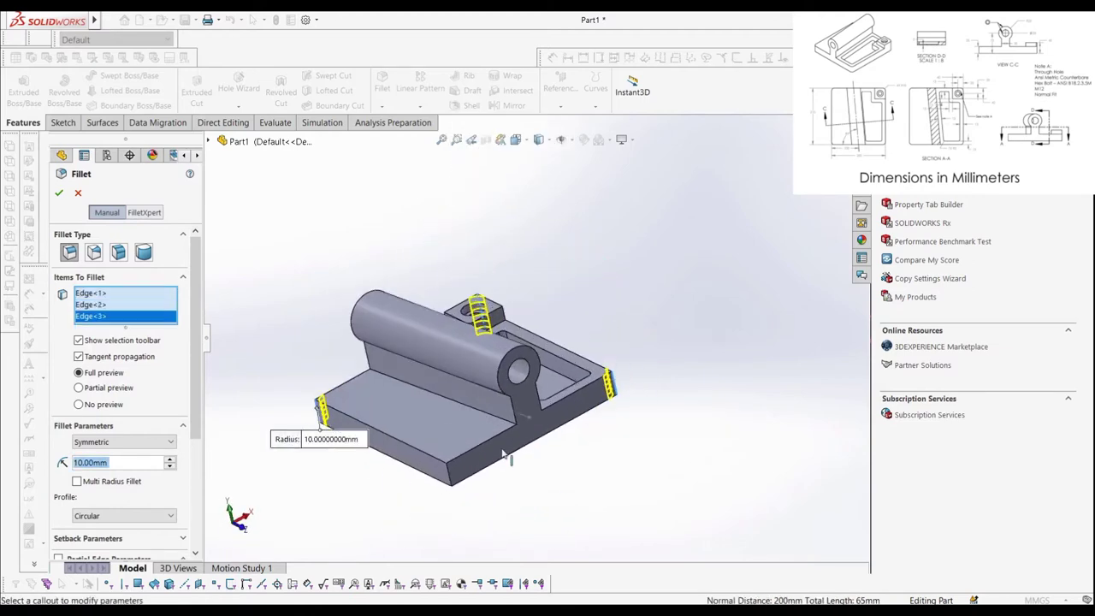
{"action": "left_click", "coordinate": [450, 471]}
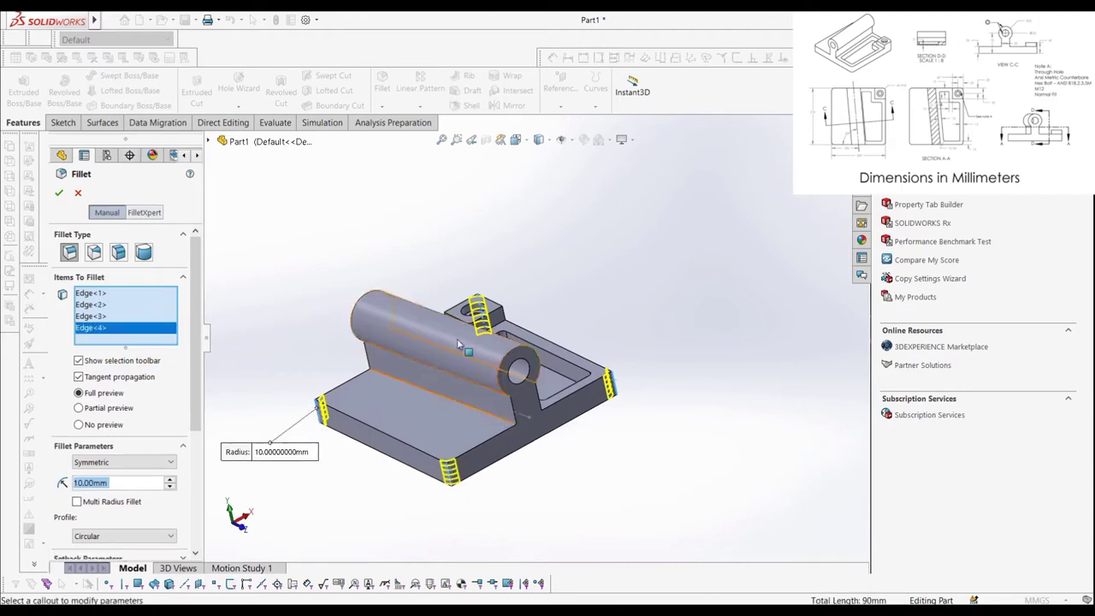
{"action": "middle_click_drag", "start_coordinate": [457, 344], "coordinate": [360, 325]}
{"action": "left_click", "coordinate": [59, 193]}
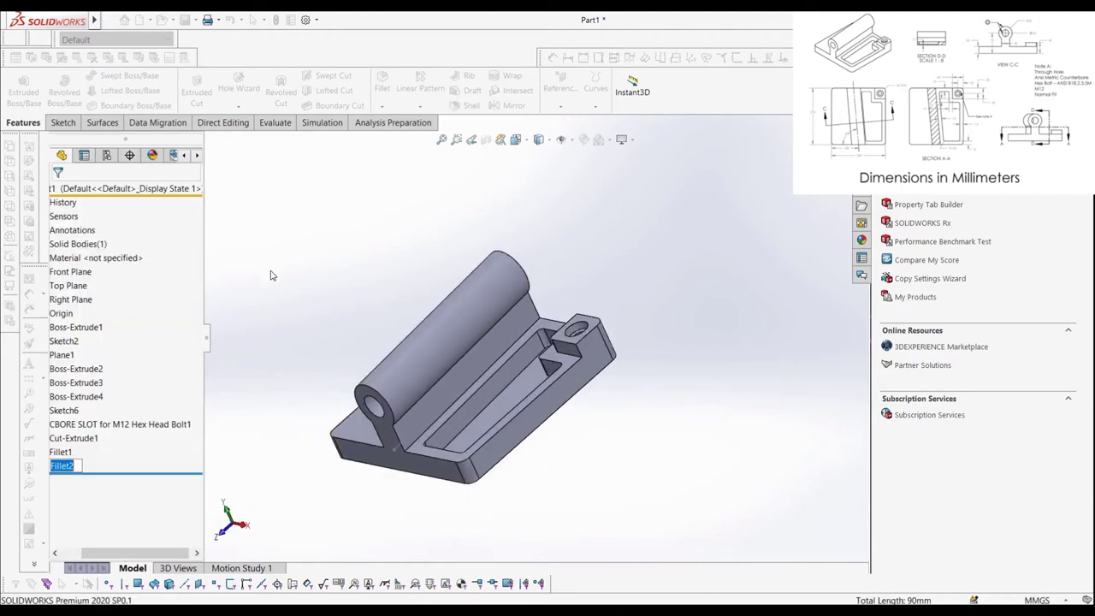
{"action": "middle_click_drag", "start_coordinate": [270, 275], "coordinate": [318, 310]}
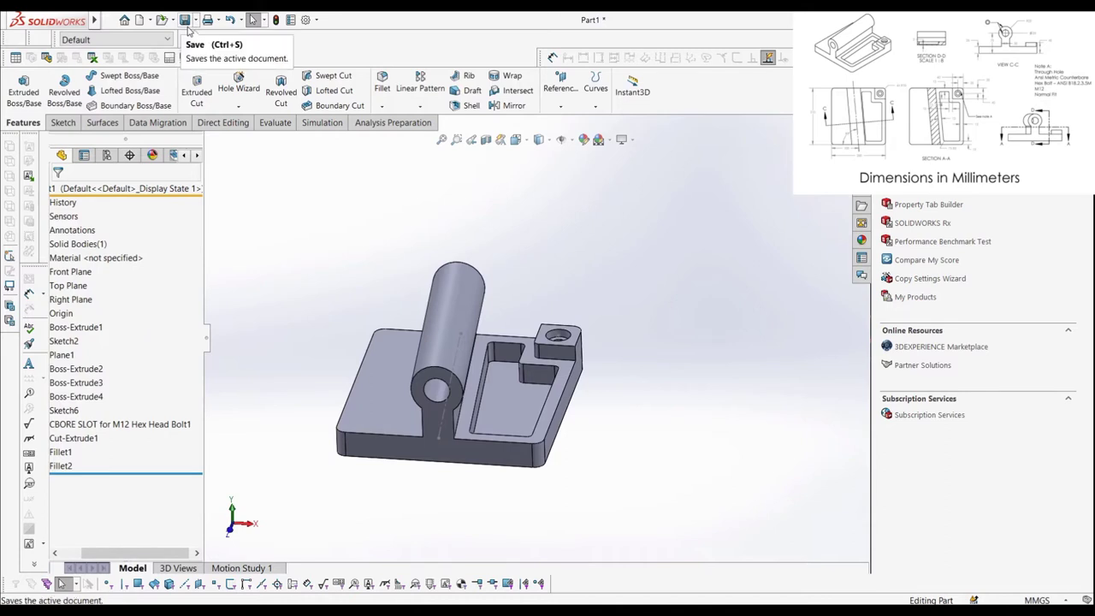
{"action": "scroll", "coordinate": [446, 351], "scroll_direction": "down", "scroll_amount": 3}
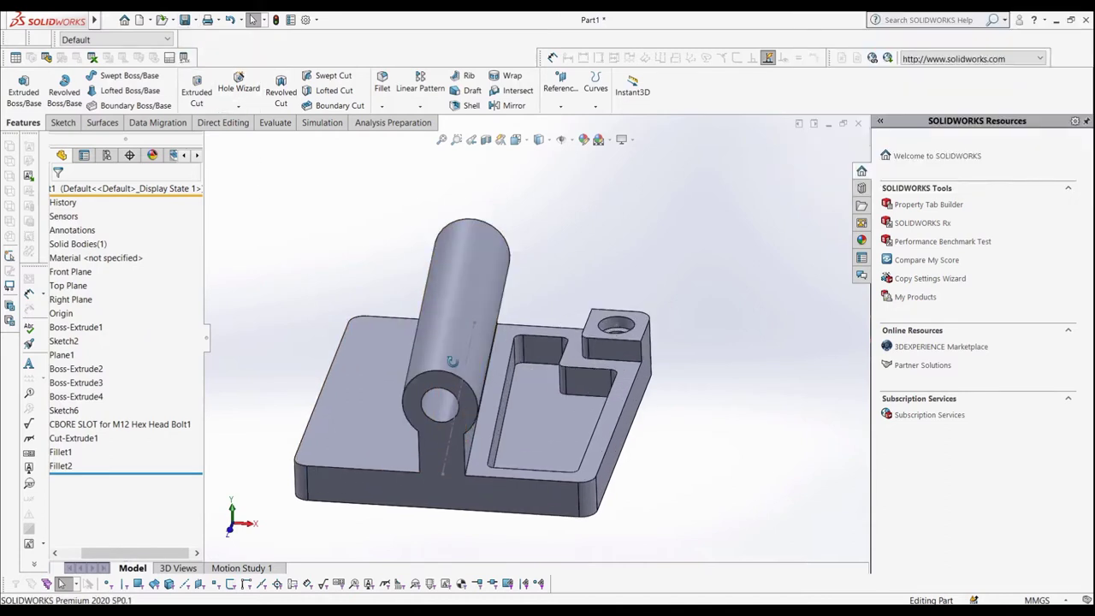
{"action": "mouse_move", "coordinate": [452, 361]}
{"action": "middle_mouse_down"}
{"action": "mouse_move", "coordinate": [468, 398]}
{"action": "mouse_move", "coordinate": [505, 405]}
{"action": "mouse_move", "coordinate": [480, 403]}
{"action": "middle_mouse_up"}
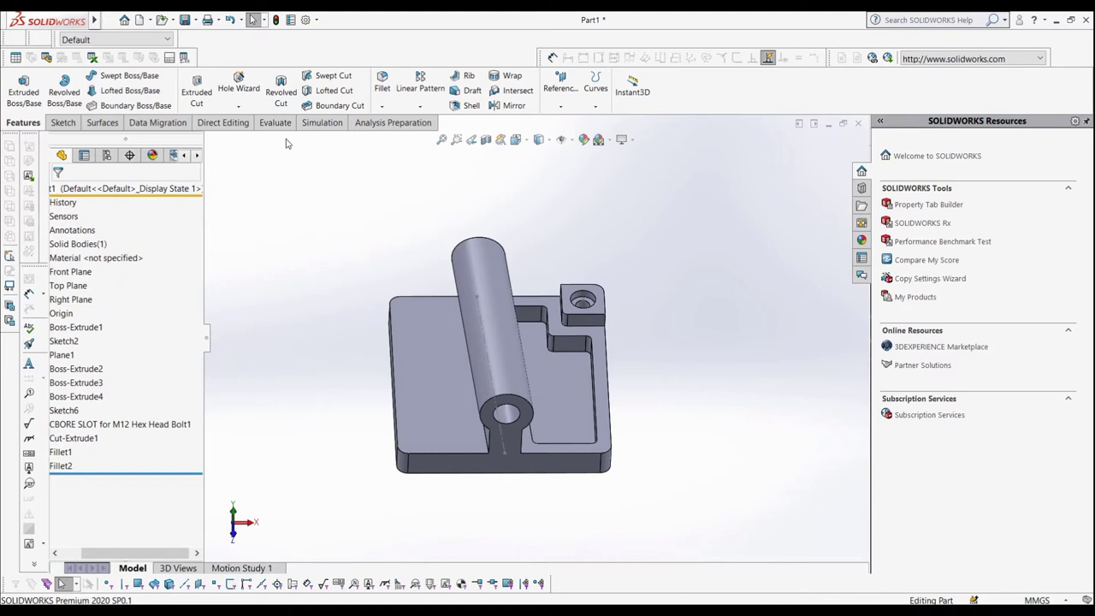
- Show the View toolbar in the interface
{"action": "right_click", "coordinate": [323, 57]}
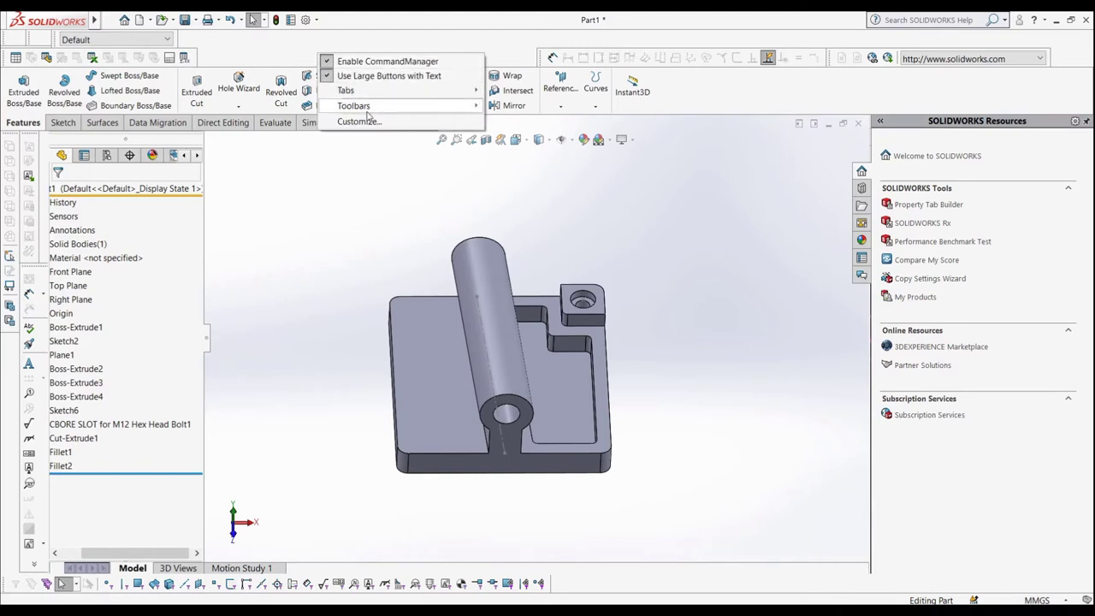
{"action": "mouse_move", "coordinate": [369, 114]}
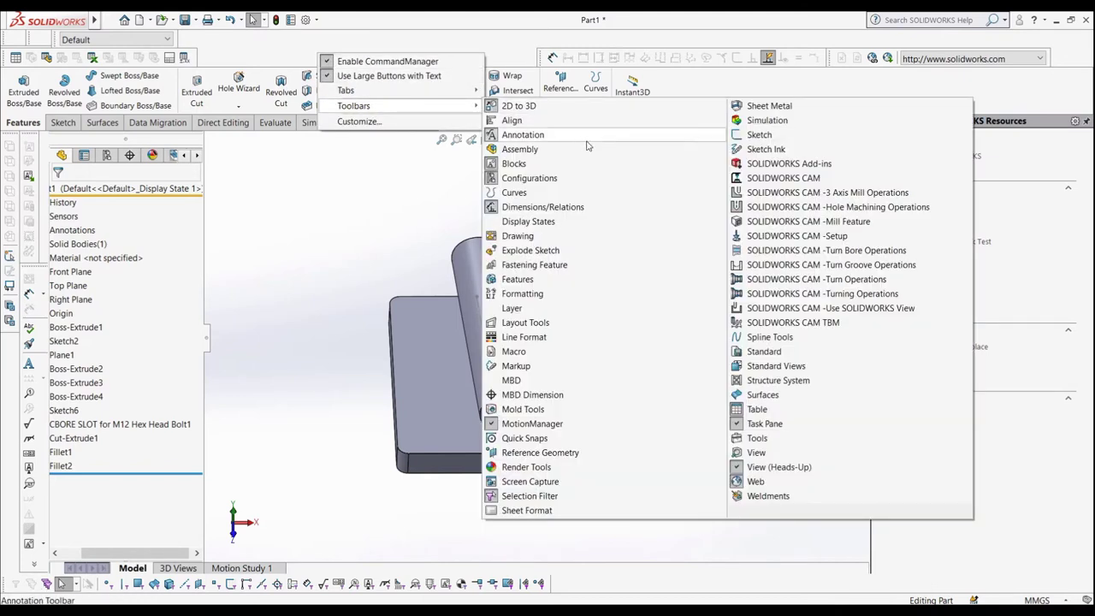
{"action": "left_click", "coordinate": [779, 455]}
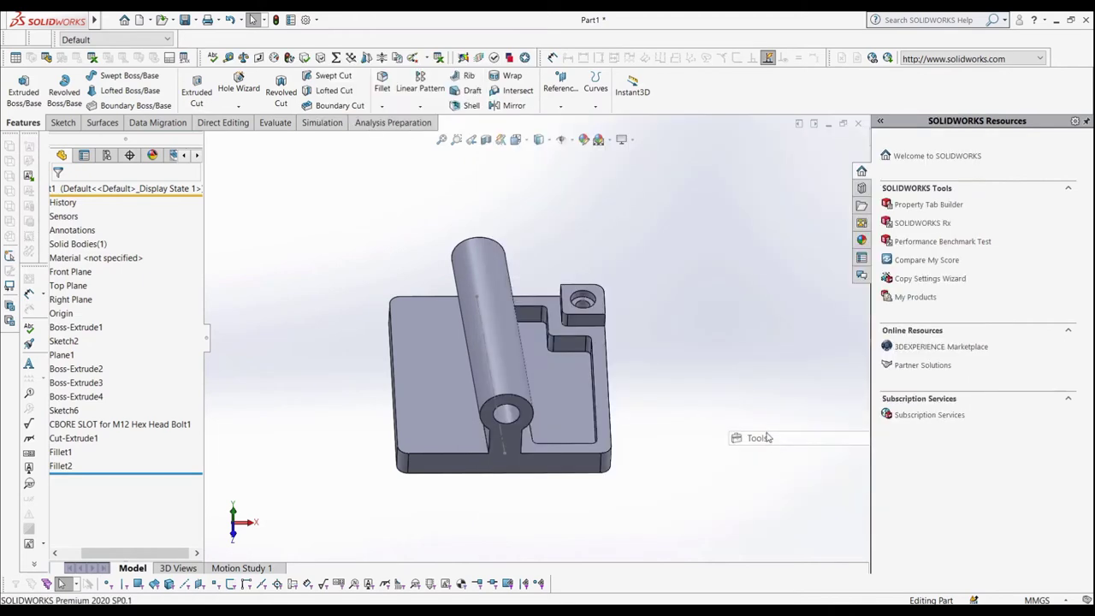
- Add a global variable Width equal to 200 in the Equations manager
{"action": "left_click", "coordinate": [335, 57]}
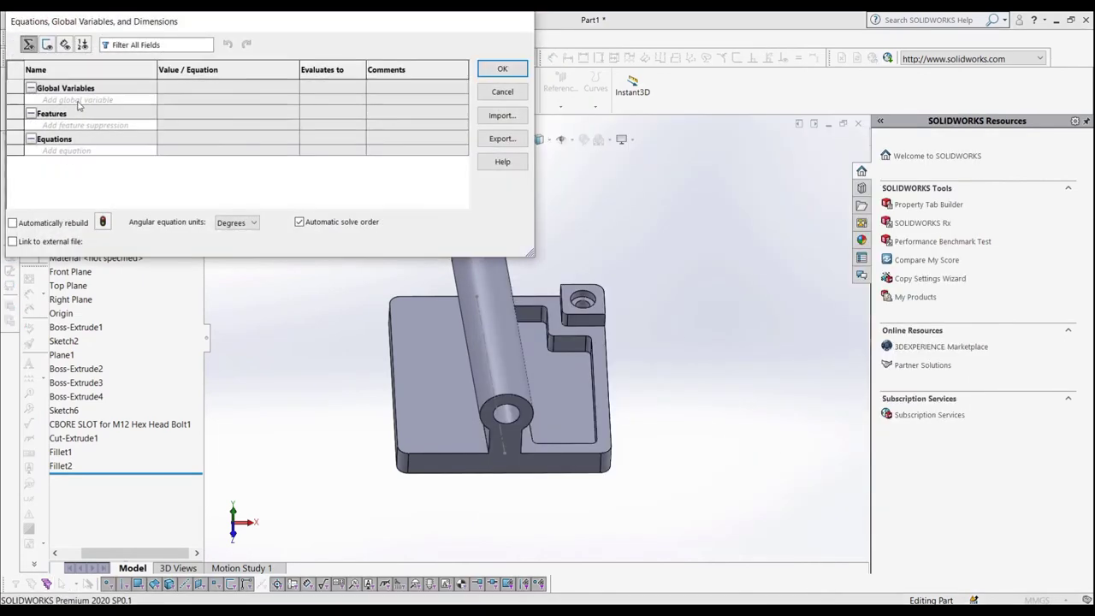
{"action": "left_click", "coordinate": [78, 100]}
{"action": "key", "text": "Tab"}
{"action": "type", "text": "=200"}
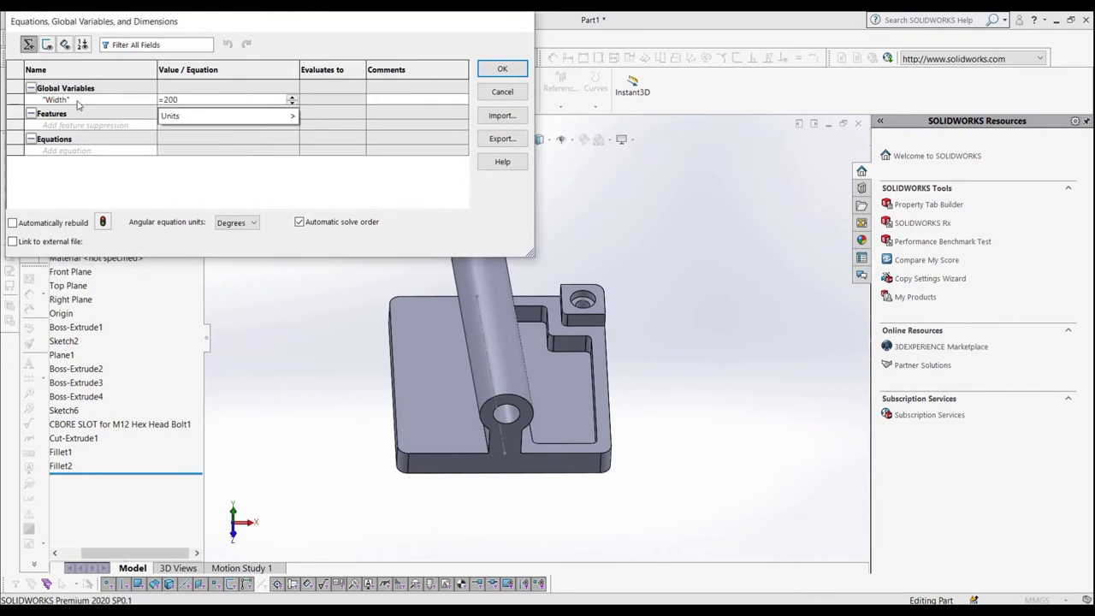
{"action": "key", "text": "Tab"}
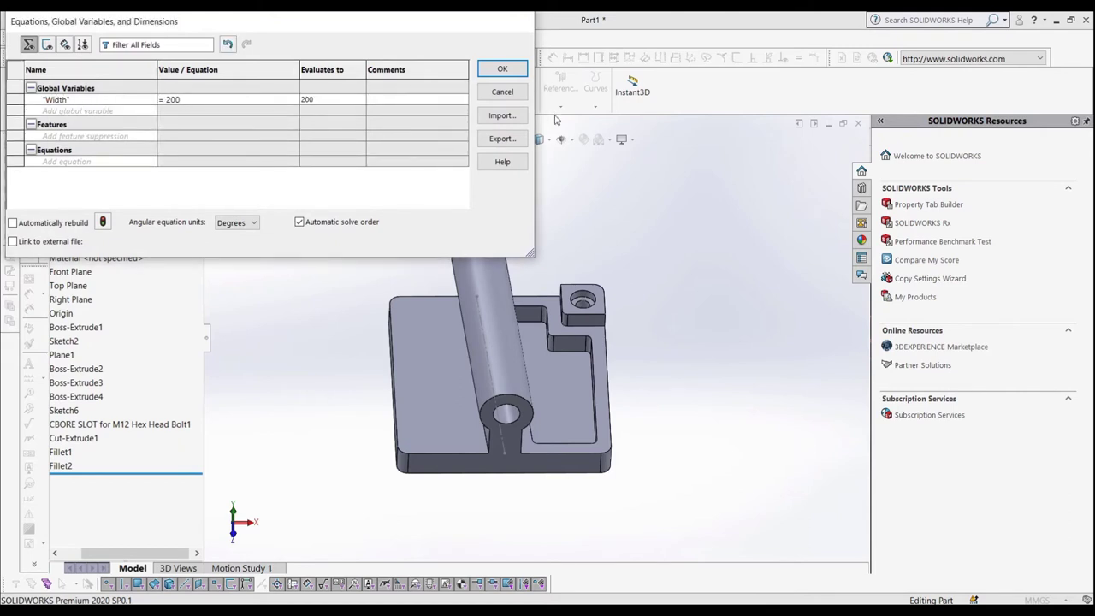
{"action": "left_click", "coordinate": [488, 71]}
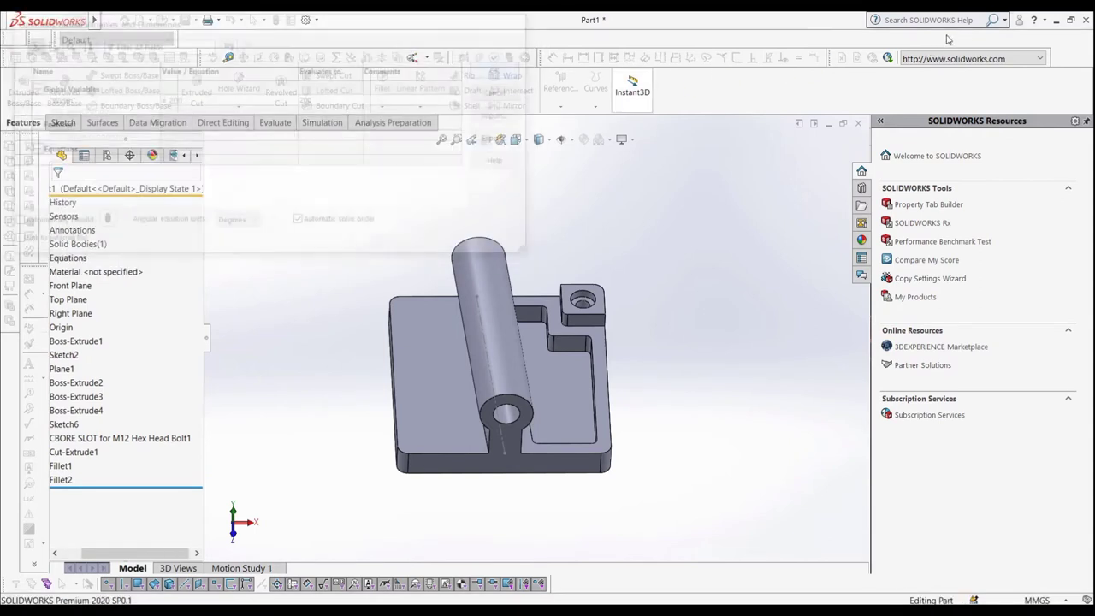
- Switch the search box to finding commands and begin a command search
{"action": "left_click", "coordinate": [1006, 19]}
{"action": "left_click", "coordinate": [974, 57]}
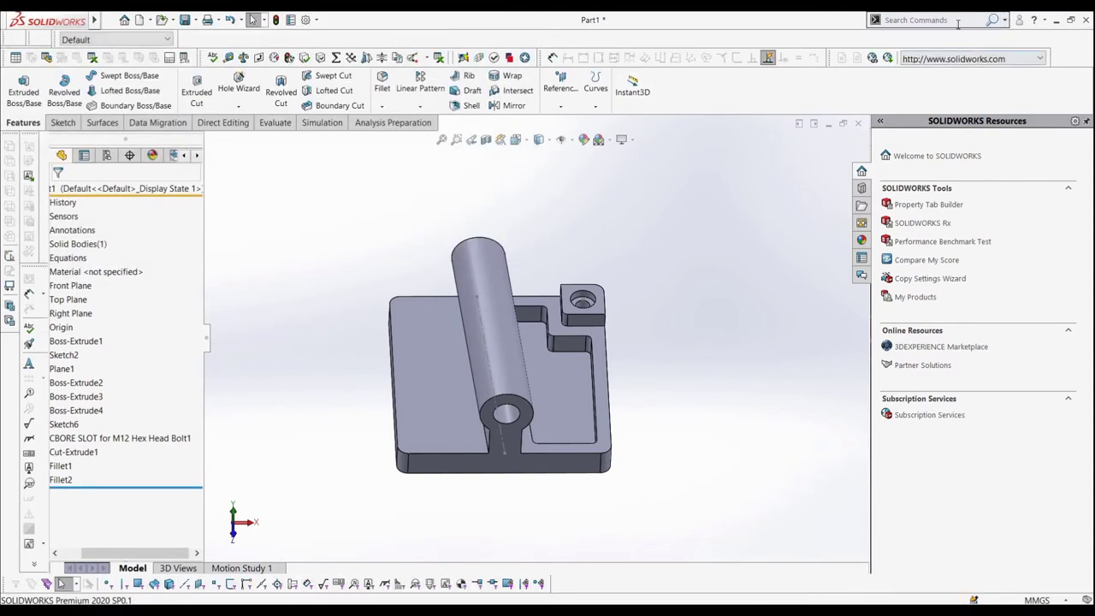
{"action": "left_click", "coordinate": [958, 24]}
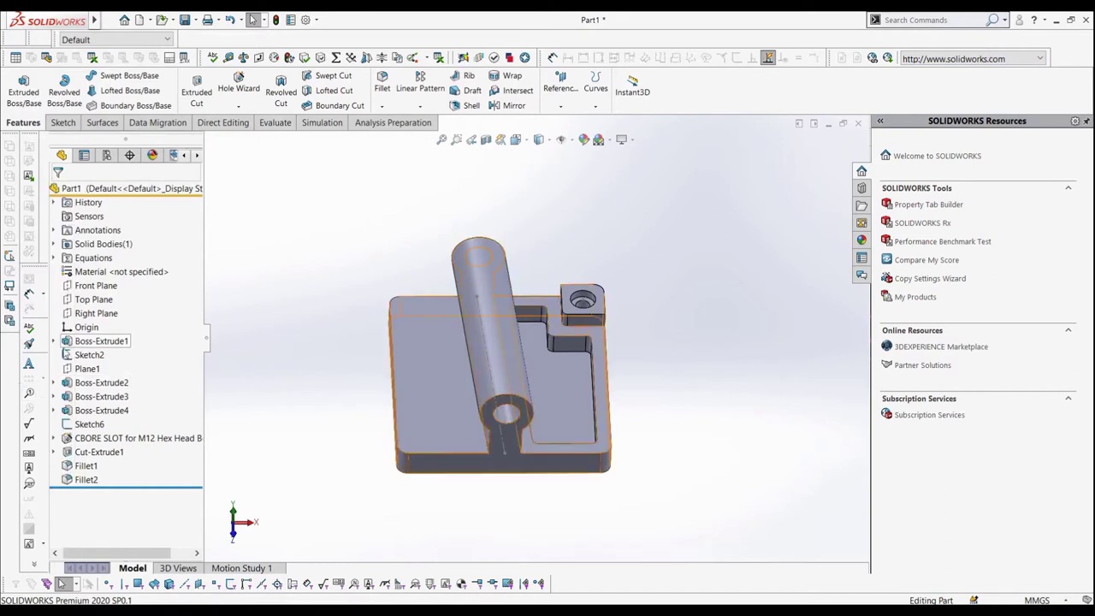
- In Sketch1, link the 200 mm width dimension to the Width global variable
{"action": "left_click", "coordinate": [53, 341]}
{"action": "left_click", "coordinate": [102, 354]}
{"action": "left_click", "coordinate": [101, 323]}
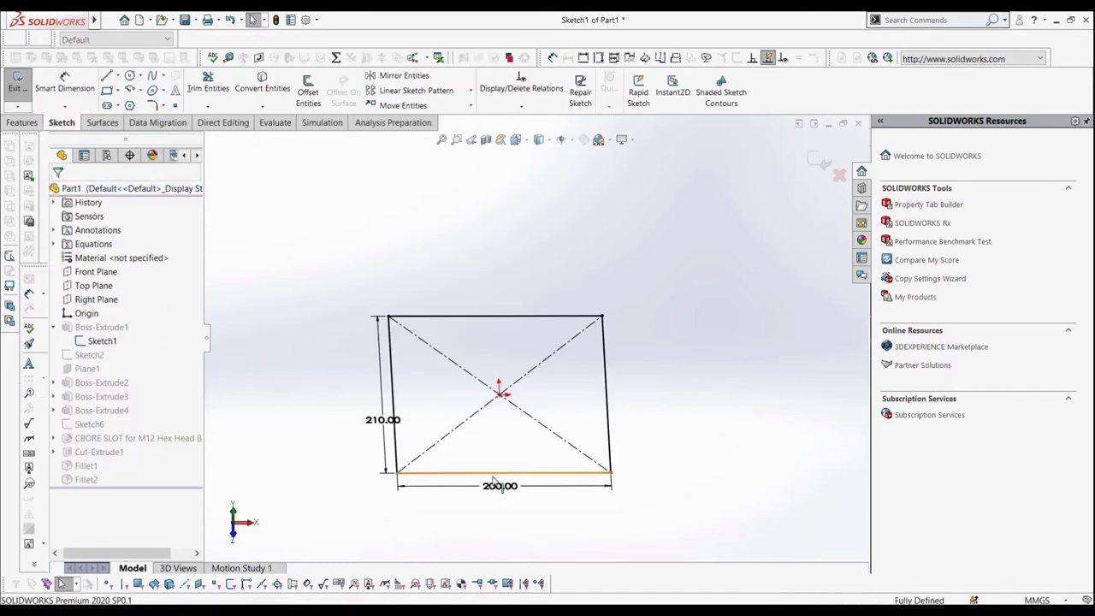
{"action": "double_click", "coordinate": [511, 487]}
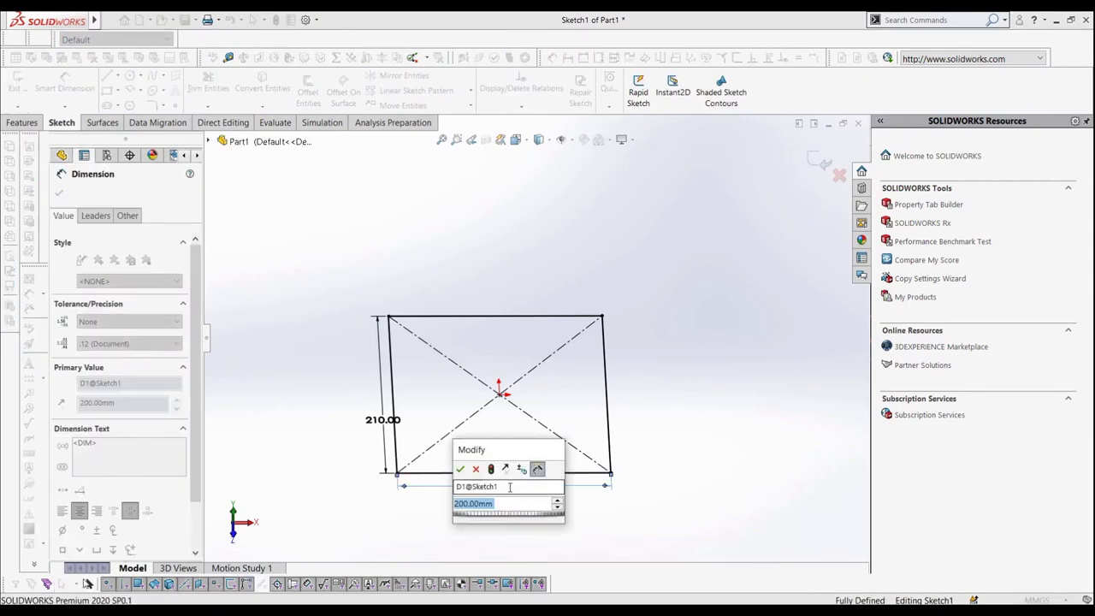
{"action": "type", "text": "\"Width"}
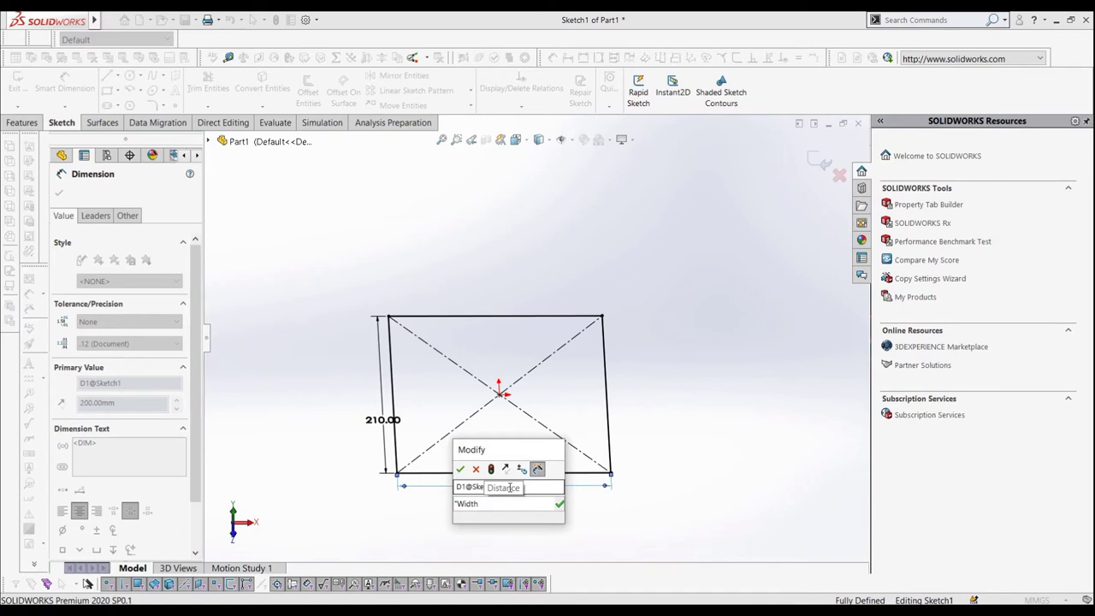
{"action": "key", "text": "ctrl+z"}
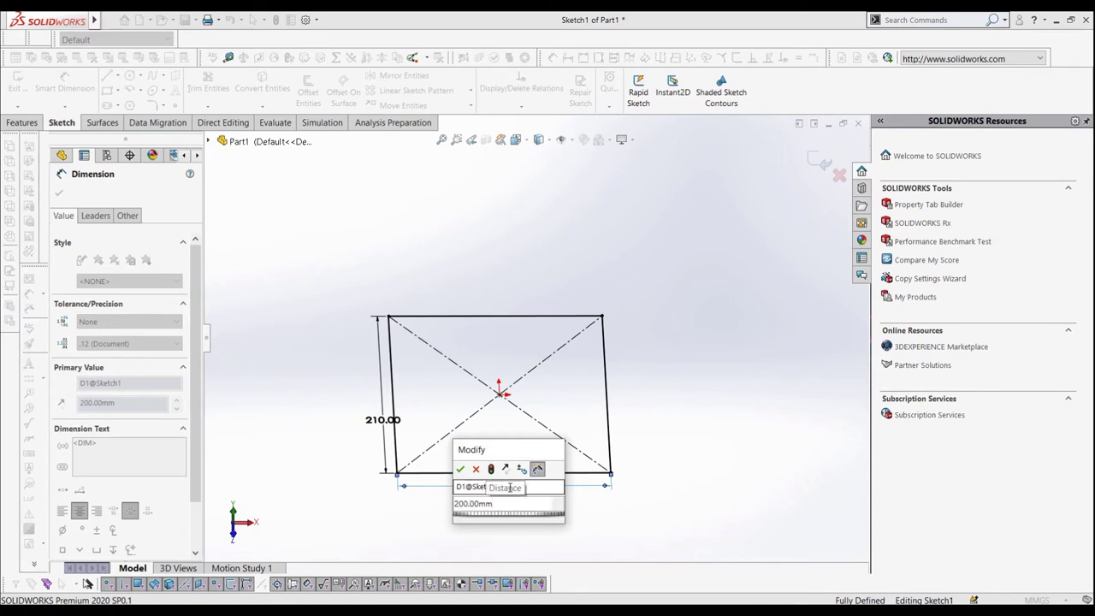
{"action": "type", "text": "="}
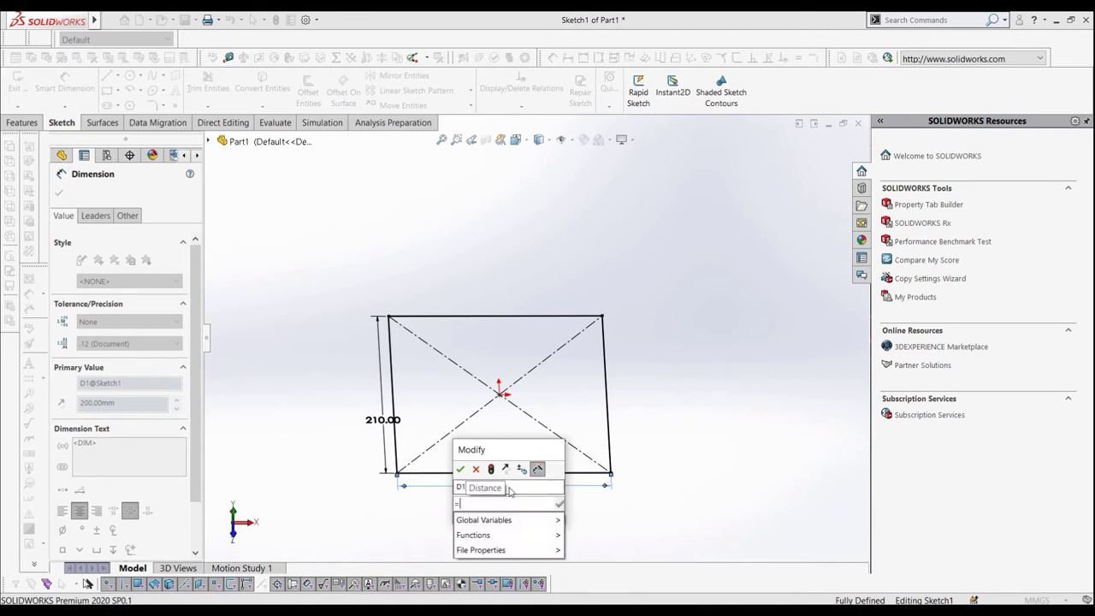
{"action": "type", "text": "\"Width"}
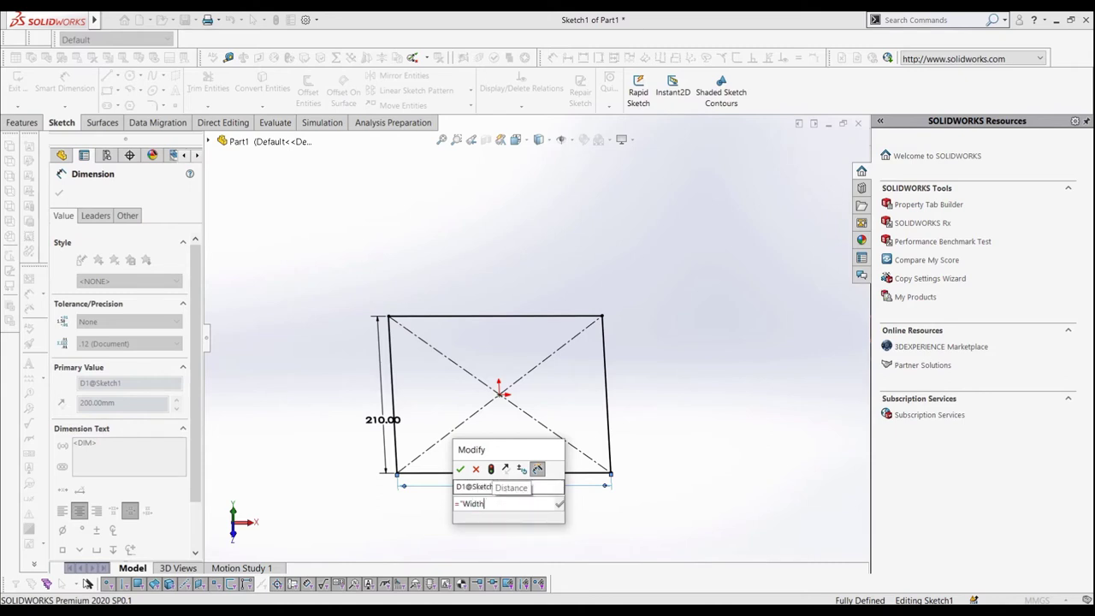
{"action": "key", "text": "BackSpace"}
{"action": "key", "text": "BackSpace"}
{"action": "key", "text": "BackSpace"}
{"action": "key", "text": "BackSpace"}
{"action": "key", "text": "BackSpace"}
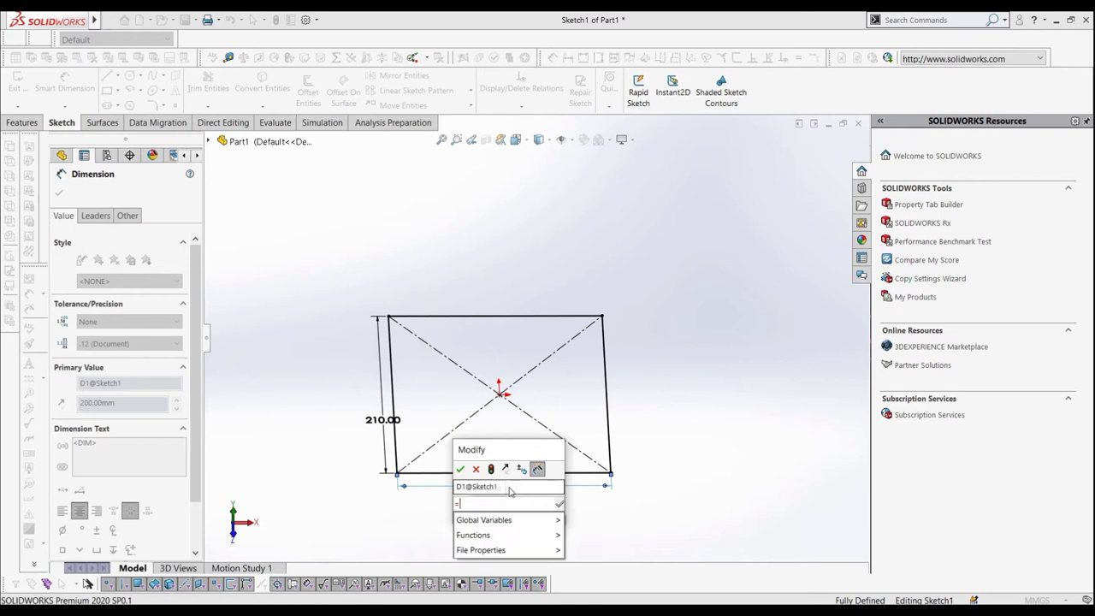
{"action": "mouse_move", "coordinate": [532, 524]}
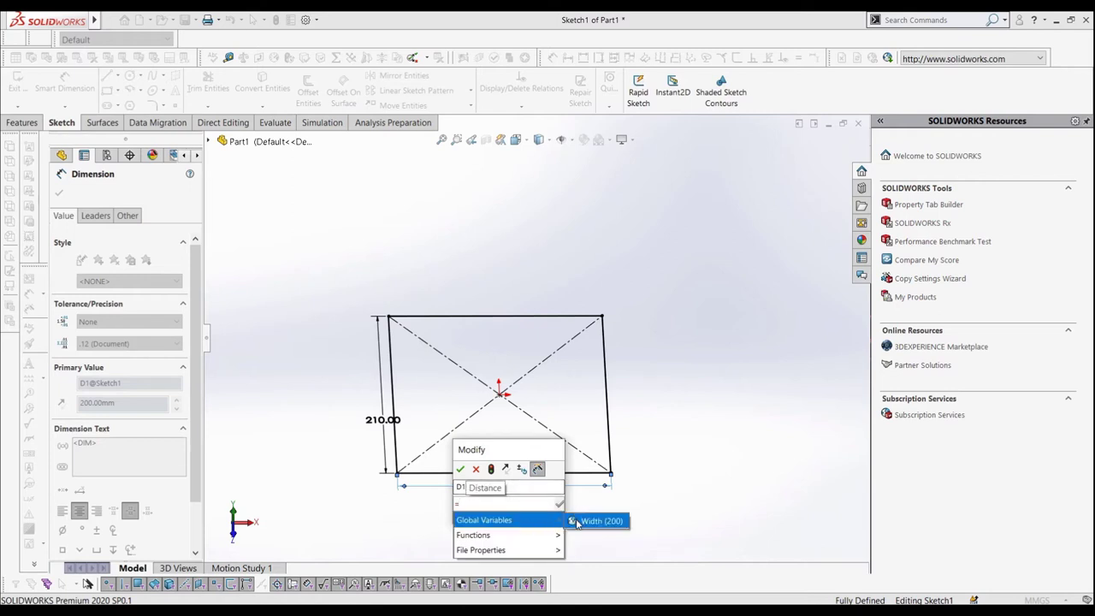
{"action": "left_click", "coordinate": [599, 520]}
{"action": "left_click", "coordinate": [461, 469]}
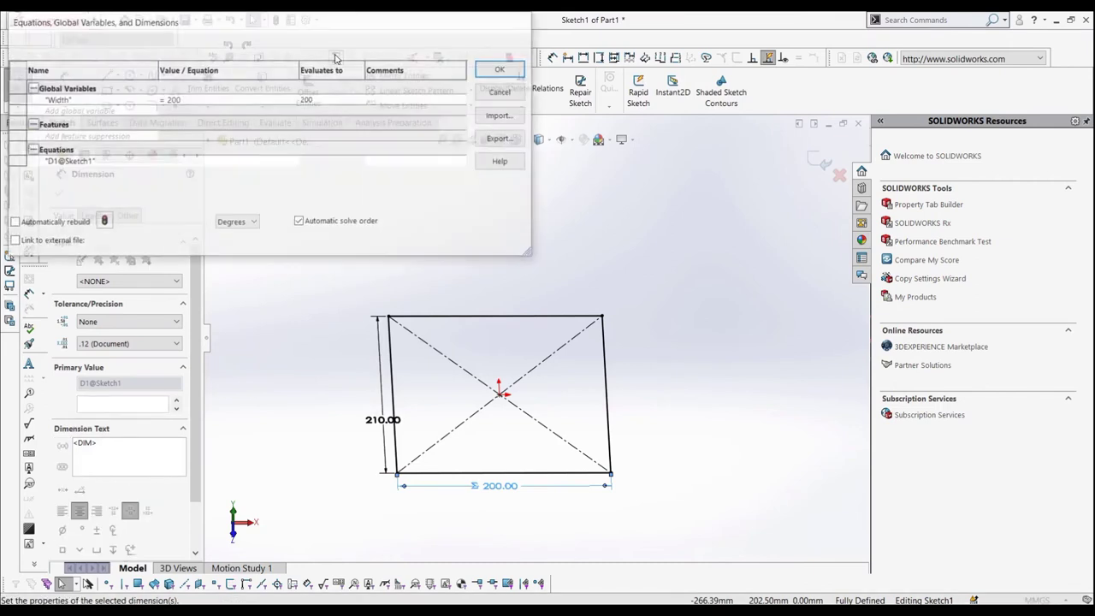
- Confirm the Width global variable's value as 200 in the Equations manager
{"action": "left_click", "coordinate": [336, 58]}
{"action": "left_click", "coordinate": [214, 98]}
{"action": "key", "text": "BackSpace"}
{"action": "key", "text": "BackSpace"}
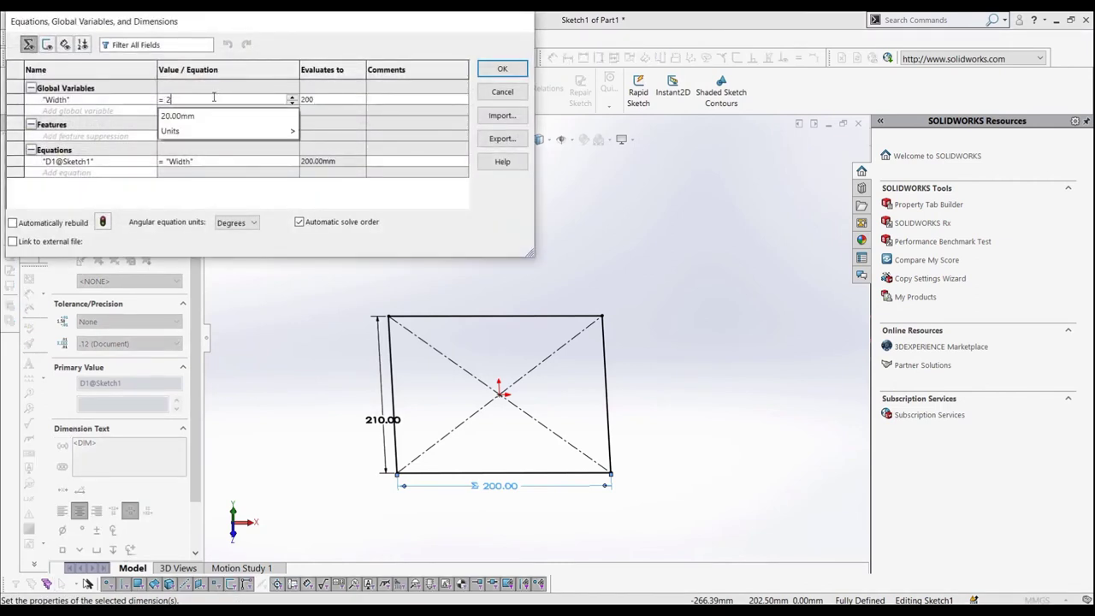
{"action": "type", "text": "00"}
{"action": "key", "text": "Tab"}
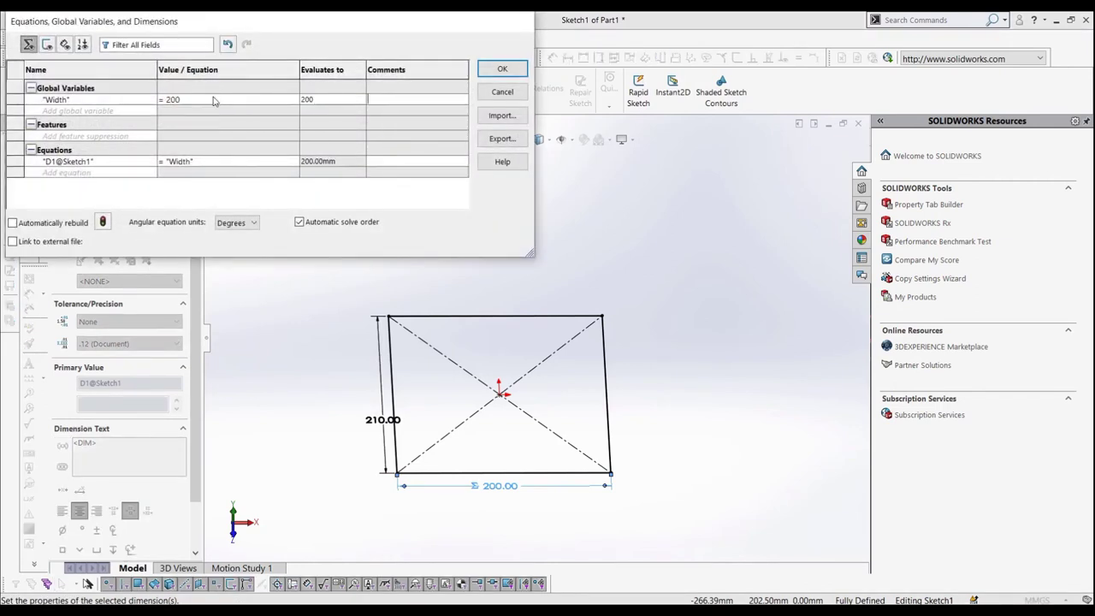
{"action": "left_click", "coordinate": [504, 68]}
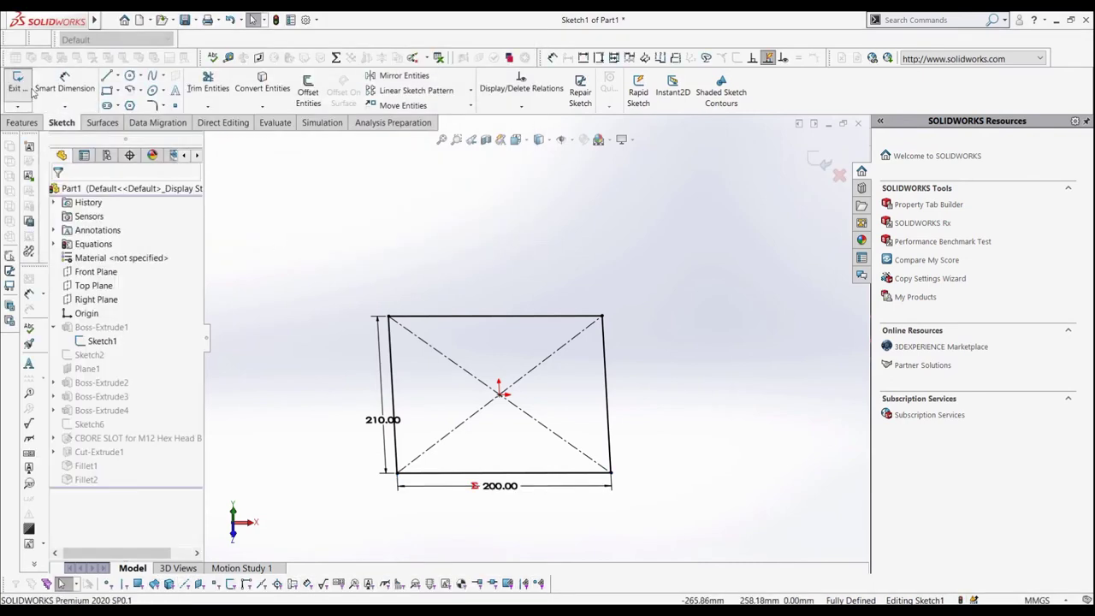
- Set the 210 dimension to ="Length", creating the Length variable at 210, and exit the sketch
{"action": "double_click", "coordinate": [386, 421]}
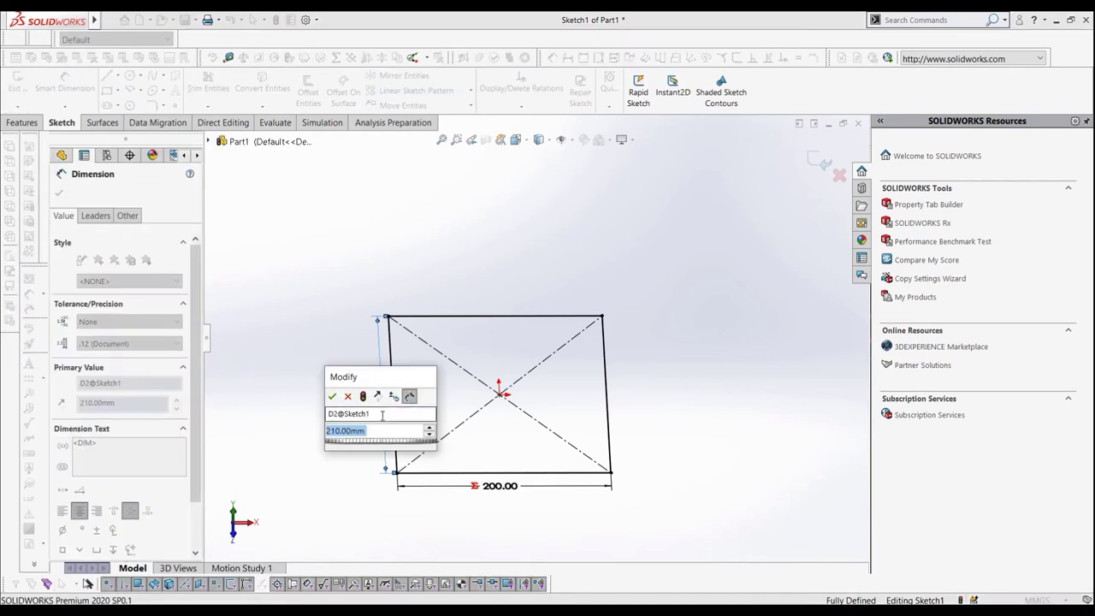
{"action": "type", "text": "=\""}
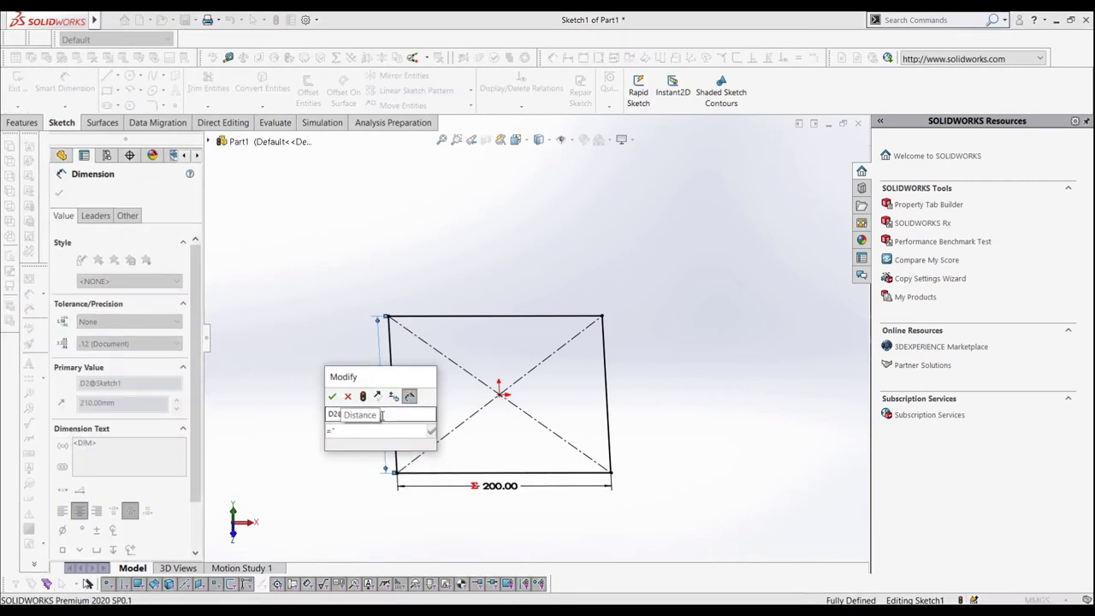
{"action": "type", "text": "Length"}
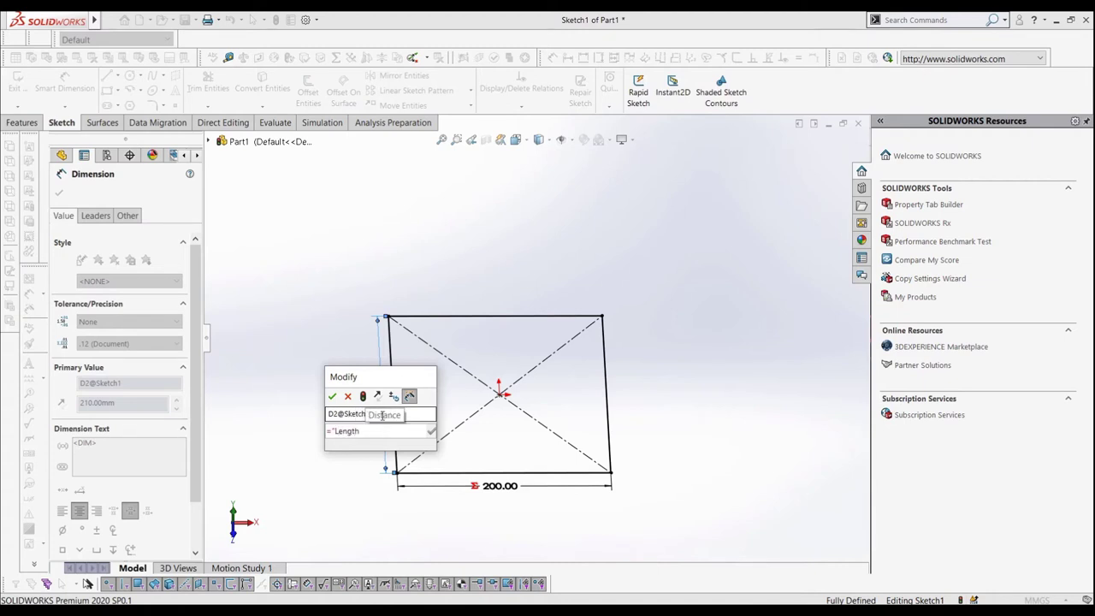
{"action": "type", "text": "\""}
{"action": "key", "text": "Return"}
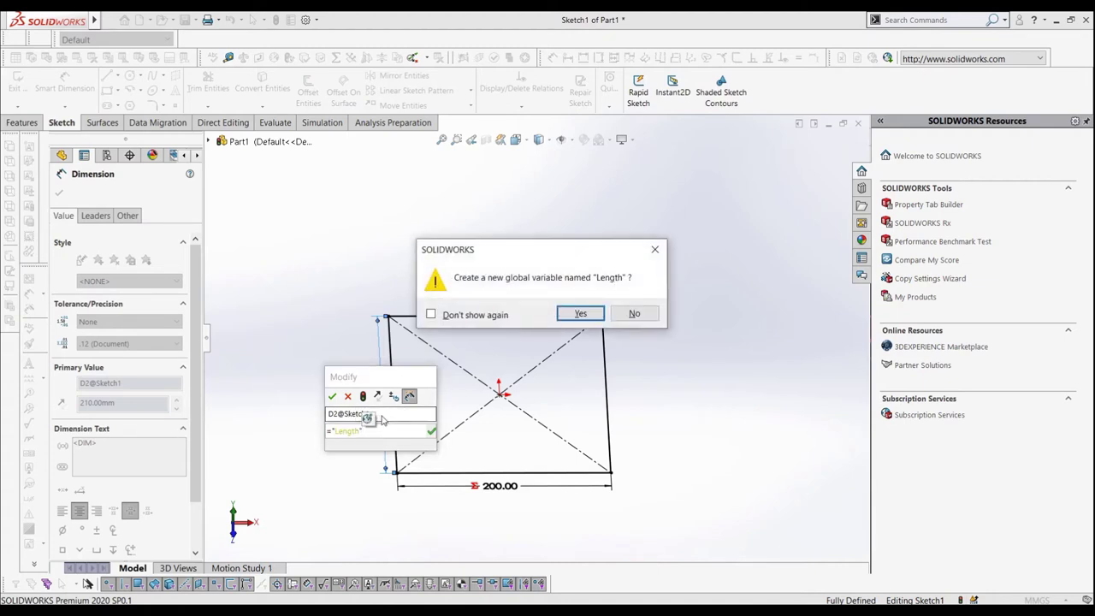
{"action": "left_click", "coordinate": [580, 313]}
{"action": "left_click", "coordinate": [332, 396]}
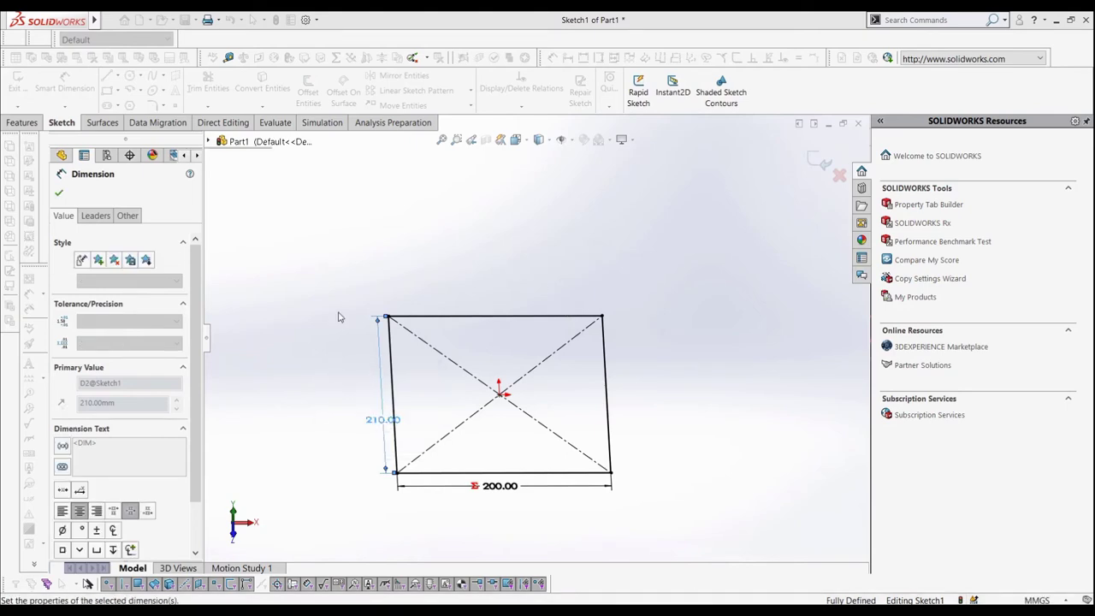
{"action": "left_click", "coordinate": [335, 57]}
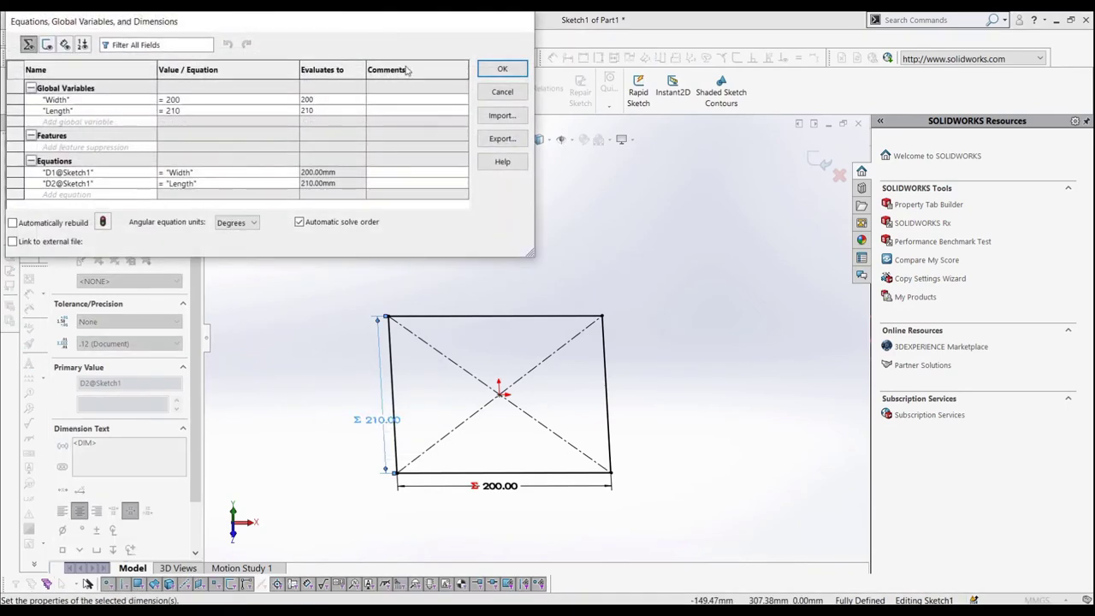
{"action": "left_click", "coordinate": [502, 71]}
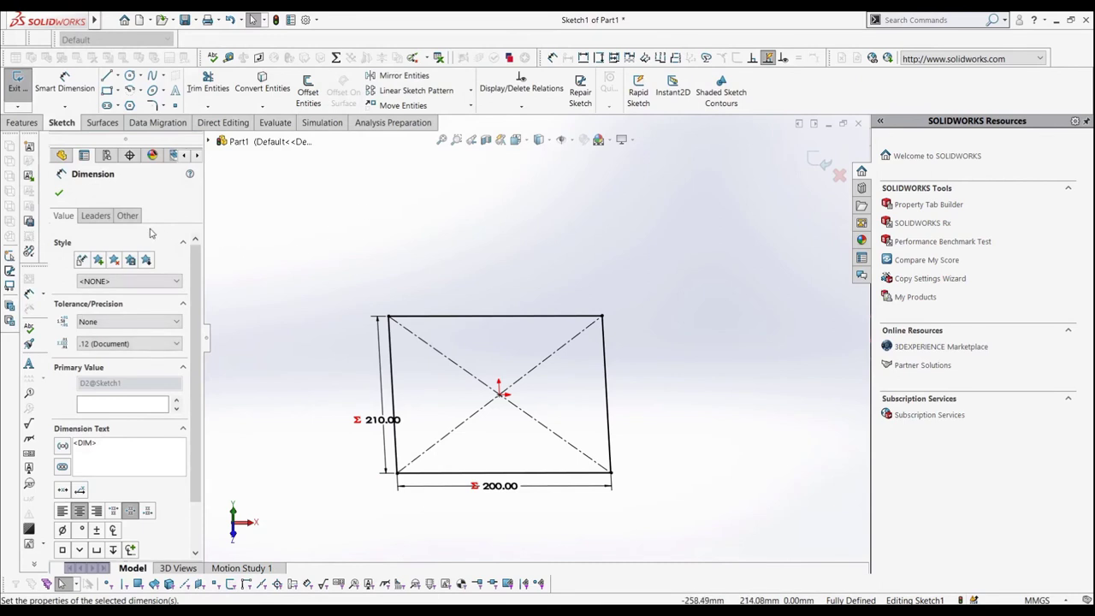
{"action": "left_click", "coordinate": [58, 192]}
- Start a new sketch on the plate's top face, viewed Normal To
{"action": "left_click", "coordinate": [17, 83]}
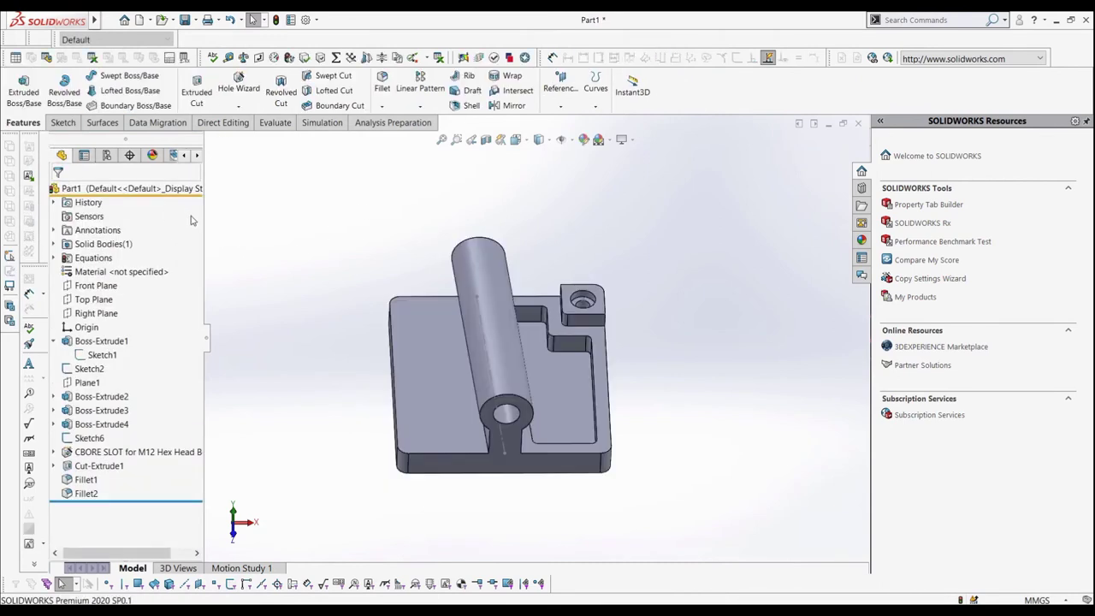
{"action": "left_click", "coordinate": [63, 123]}
{"action": "left_click", "coordinate": [17, 84]}
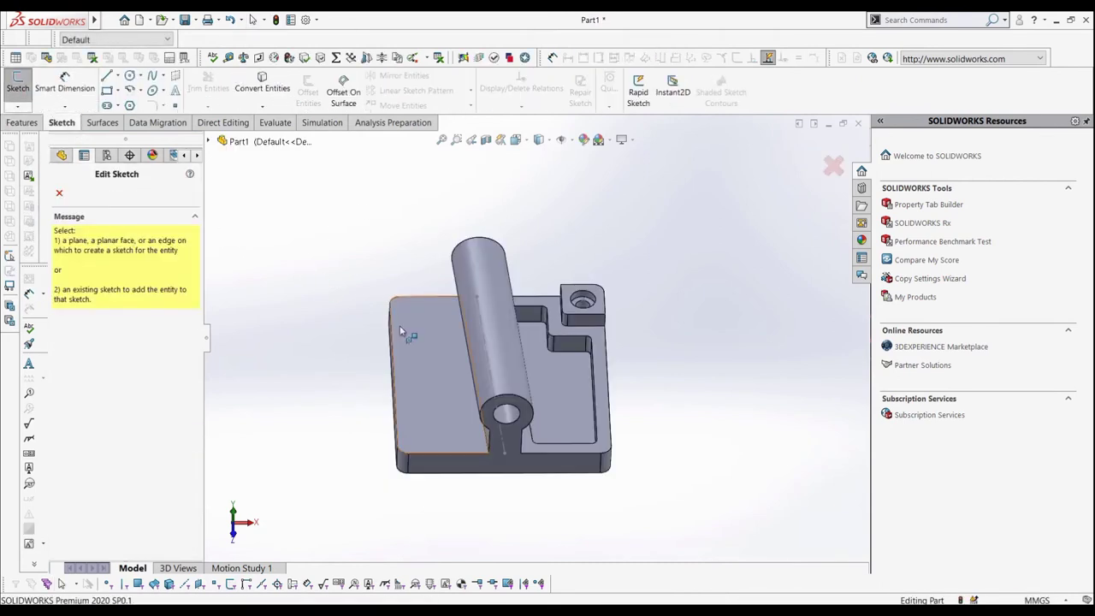
{"action": "left_click", "coordinate": [400, 329]}
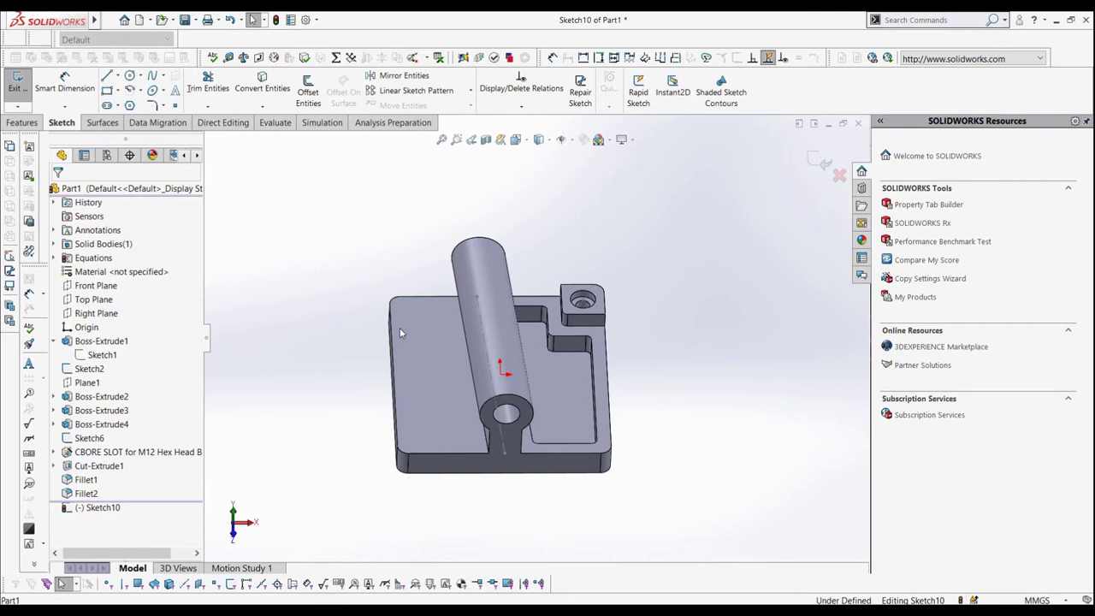
{"action": "key", "text": "ctrl+8"}
- Draw a vertical line joined to a diagonal line on the bracket face
{"action": "left_click", "coordinate": [106, 76]}
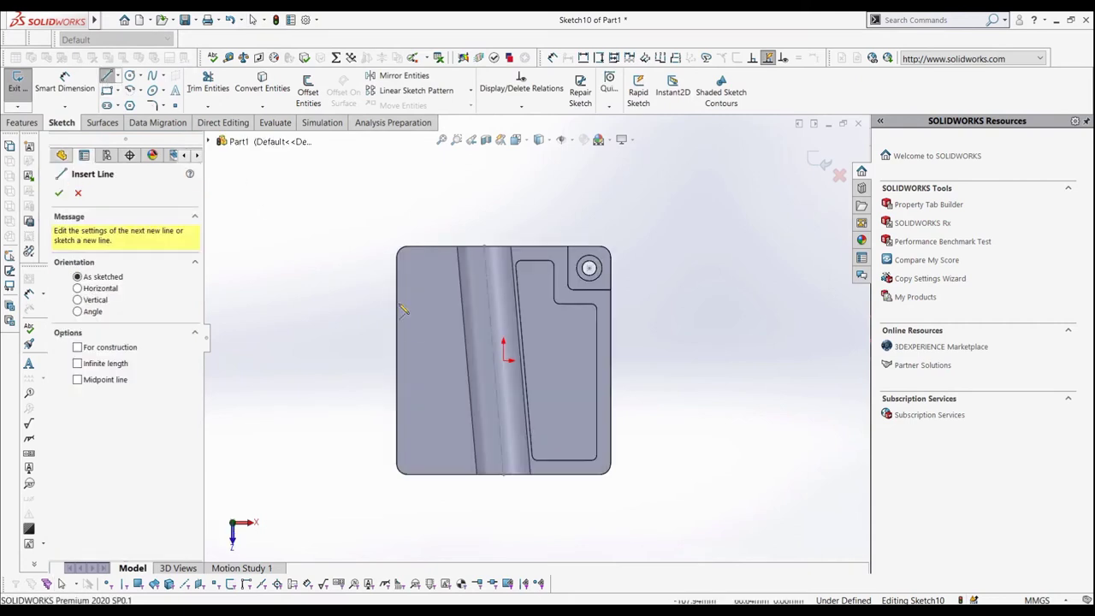
{"action": "left_click", "coordinate": [417, 342]}
{"action": "left_click", "coordinate": [417, 391]}
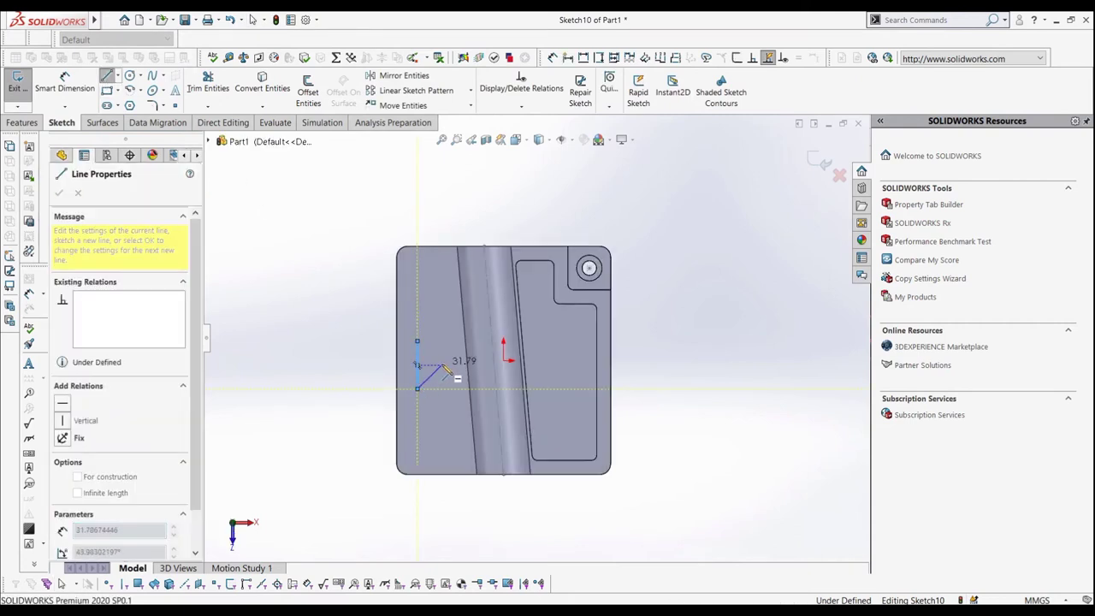
{"action": "left_click", "coordinate": [442, 364]}
{"action": "key", "text": "Escape"}
{"action": "scroll", "coordinate": [434, 377], "scroll_direction": "up", "scroll_amount": 2}
{"action": "scroll", "coordinate": [471, 354], "scroll_direction": "down", "scroll_amount": 3}
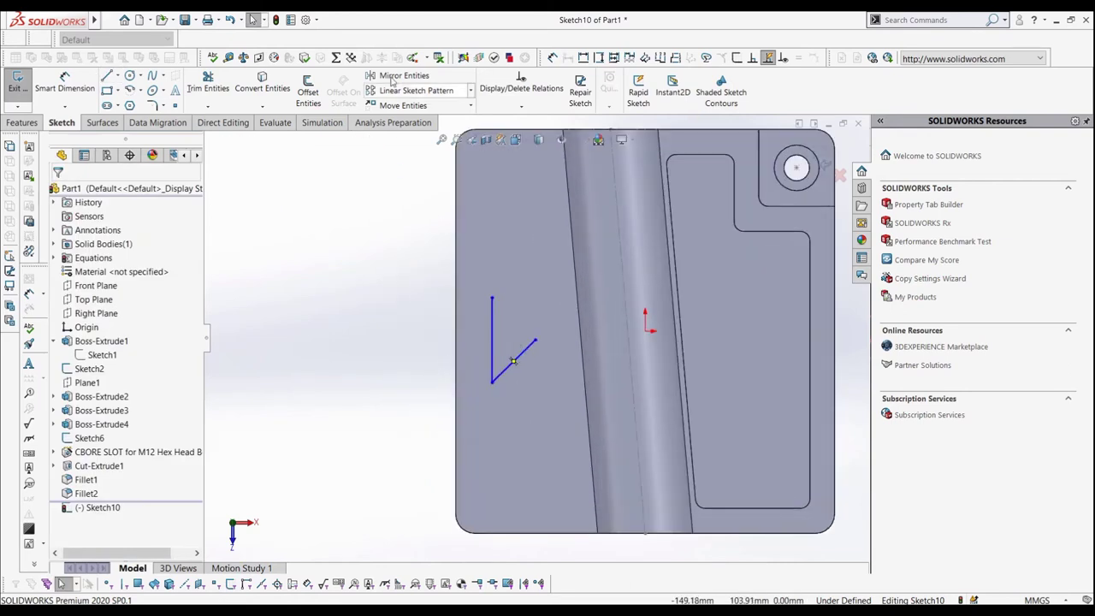
- Mirror the vertical line (Line1) about the diagonal line (Line2)
{"action": "left_click", "coordinate": [398, 76]}
{"action": "left_click", "coordinate": [493, 315]}
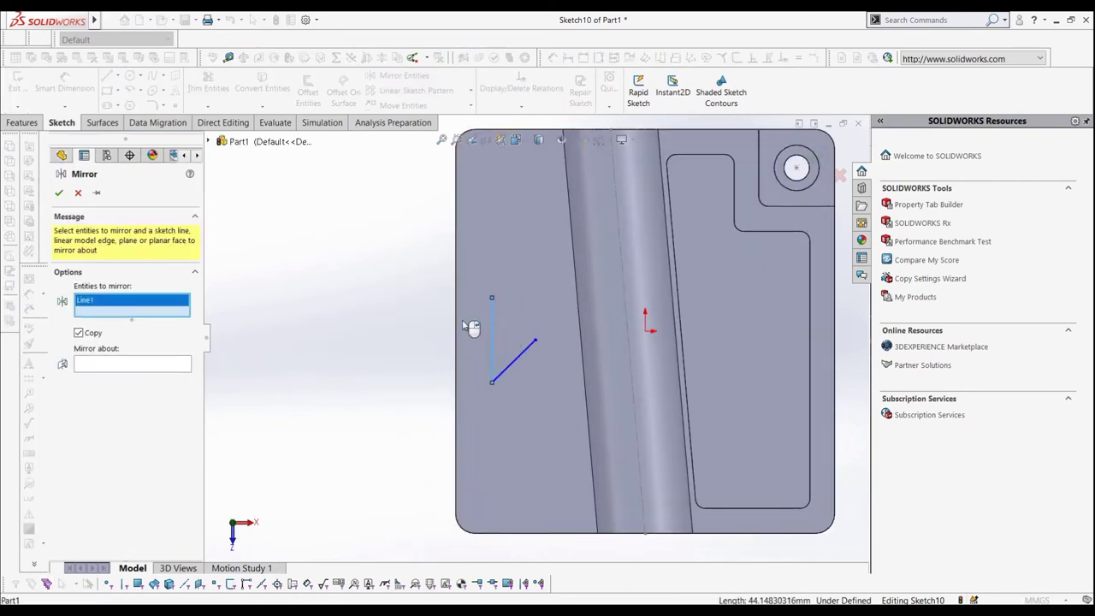
{"action": "left_click", "coordinate": [154, 367]}
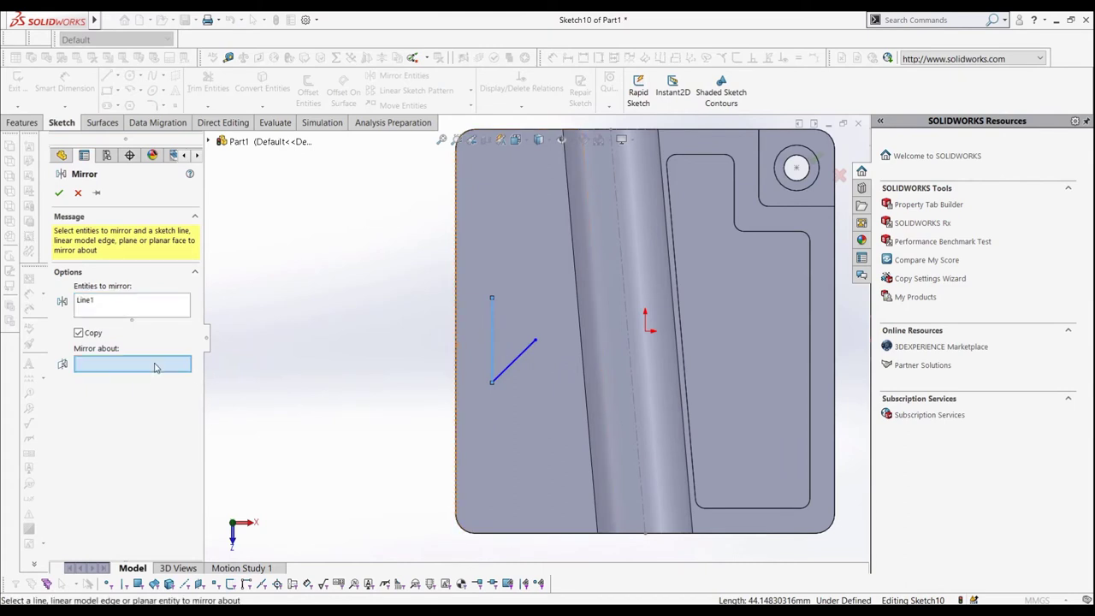
{"action": "left_click", "coordinate": [524, 355]}
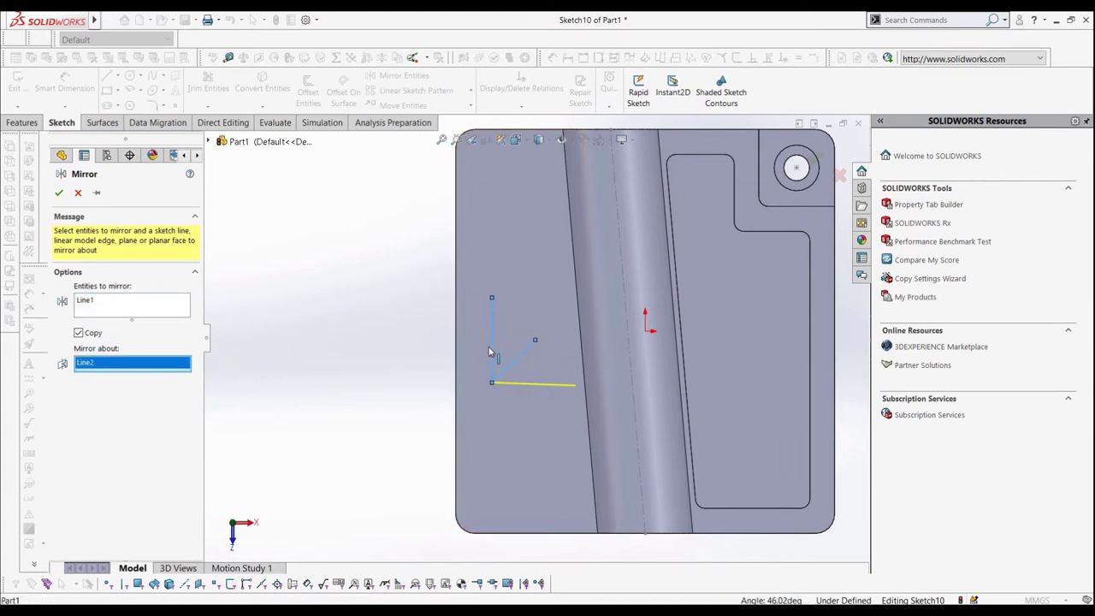
- Confirm the mirror, then try and cancel a four-copy linear pattern of the vertical line
{"action": "left_click", "coordinate": [58, 192]}
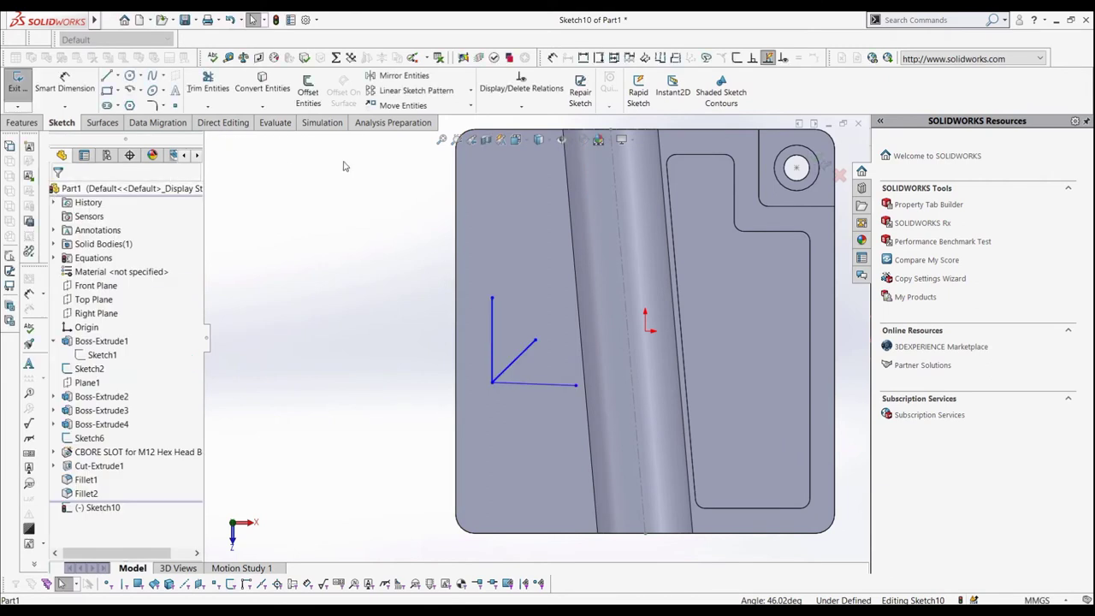
{"action": "left_click", "coordinate": [416, 90]}
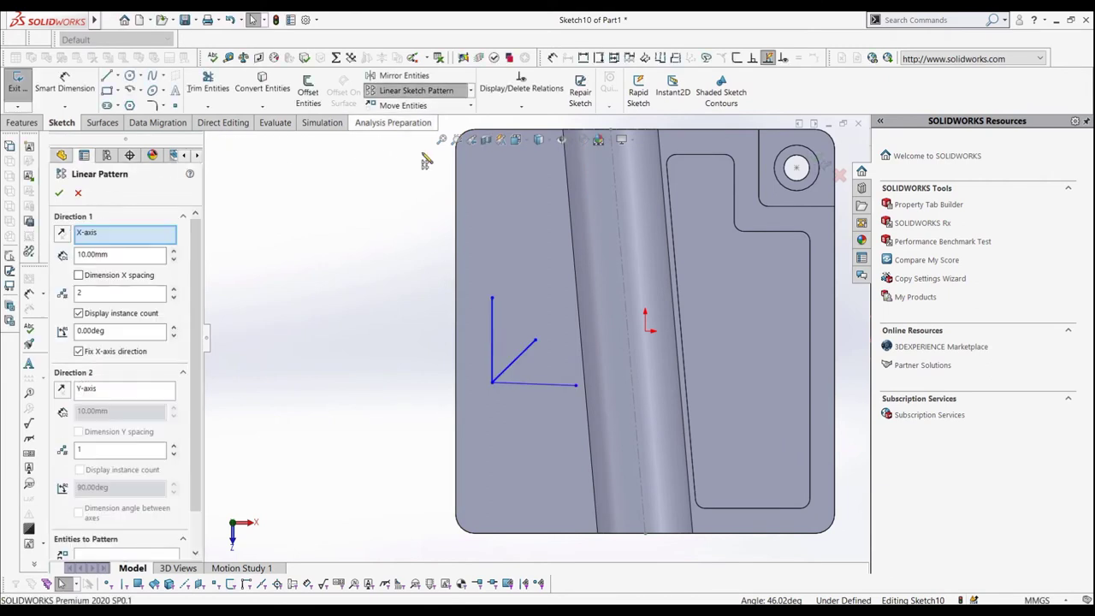
{"action": "left_click", "coordinate": [493, 340]}
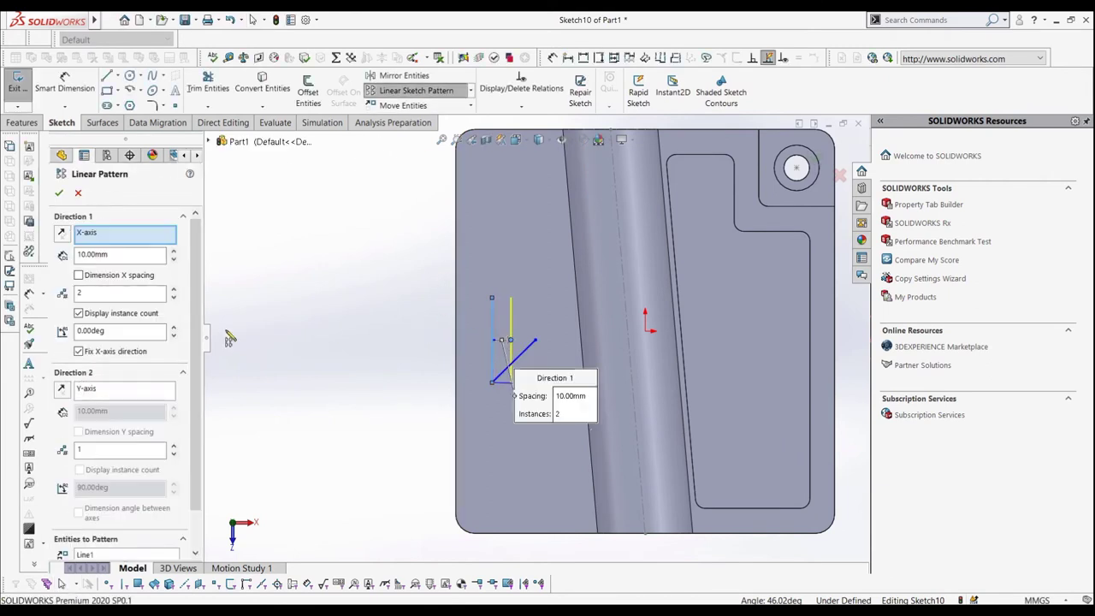
{"action": "left_click", "coordinate": [174, 289]}
{"action": "left_click", "coordinate": [174, 289]}
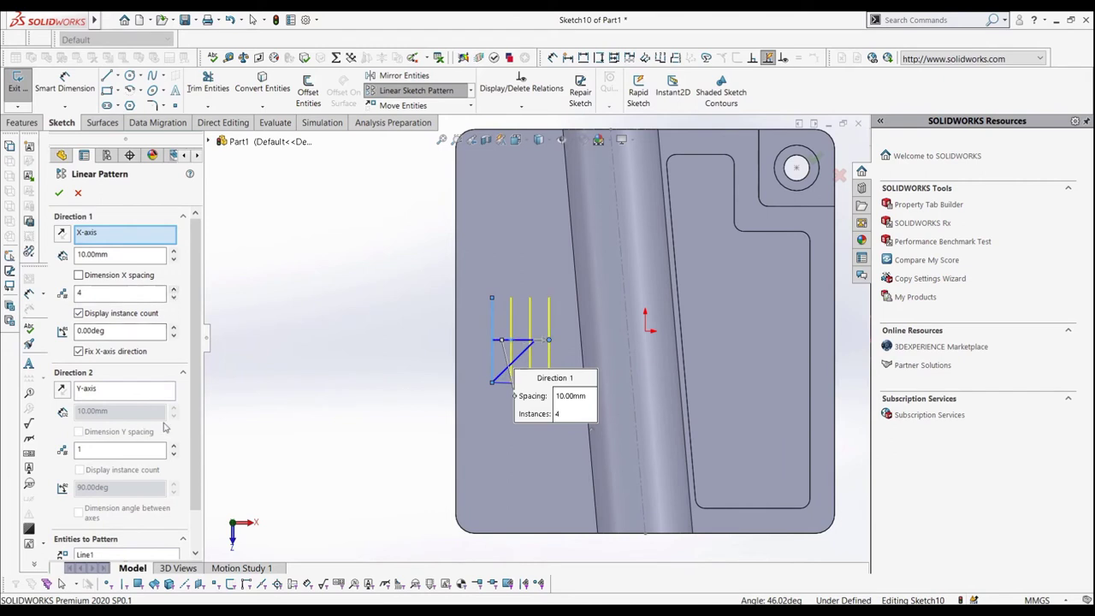
{"action": "left_click", "coordinate": [58, 192]}
- Circular-pattern the diagonal line 4 times around the lines' shared endpoint
{"action": "left_click", "coordinate": [470, 92]}
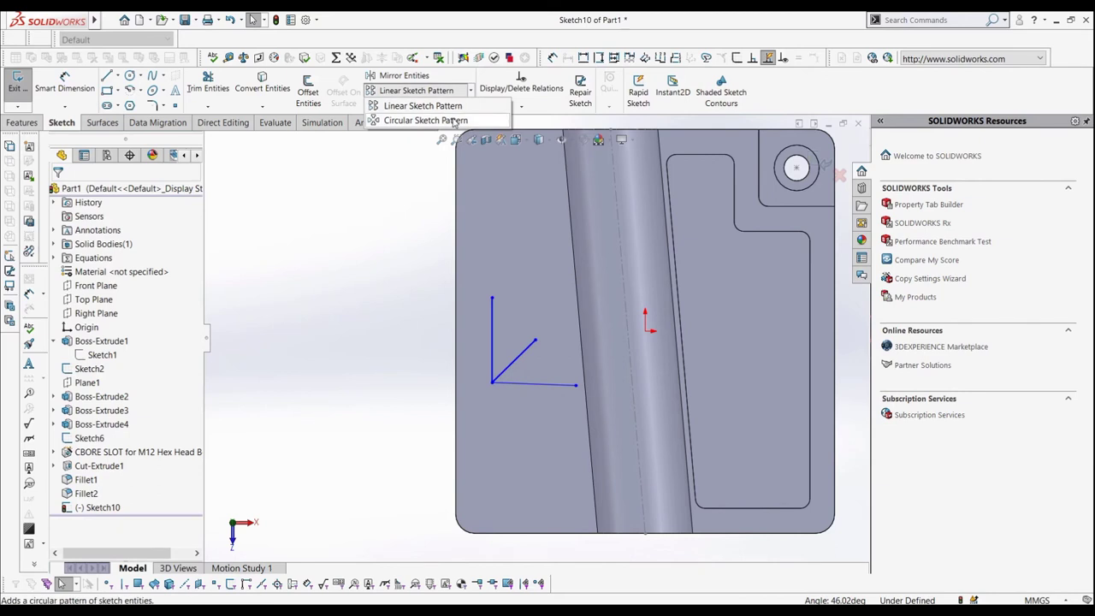
{"action": "left_click", "coordinate": [410, 119]}
{"action": "left_click", "coordinate": [157, 486]}
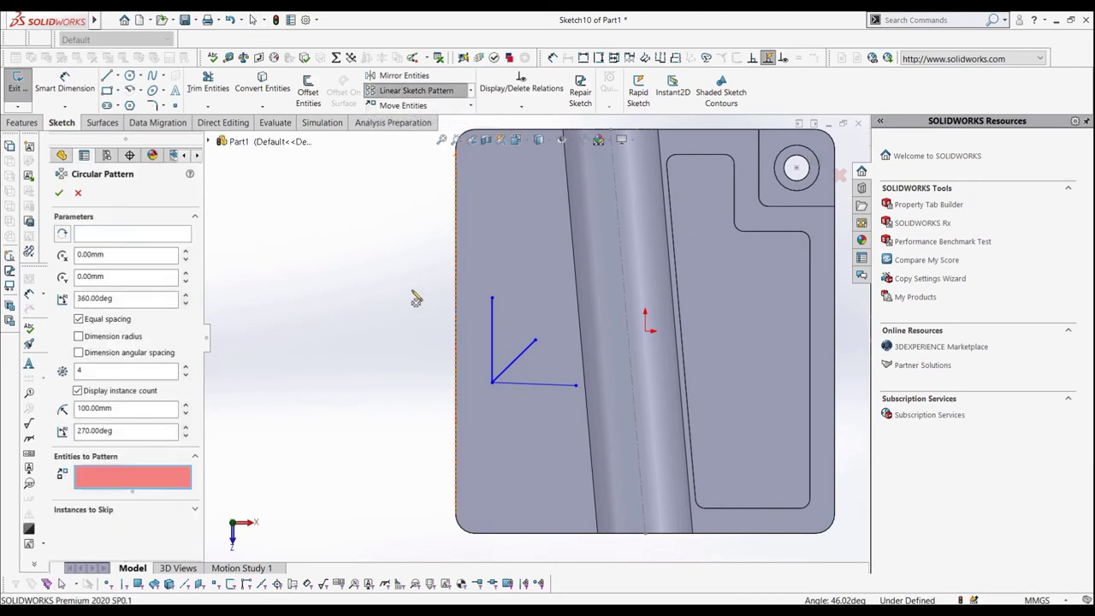
{"action": "left_click", "coordinate": [520, 362]}
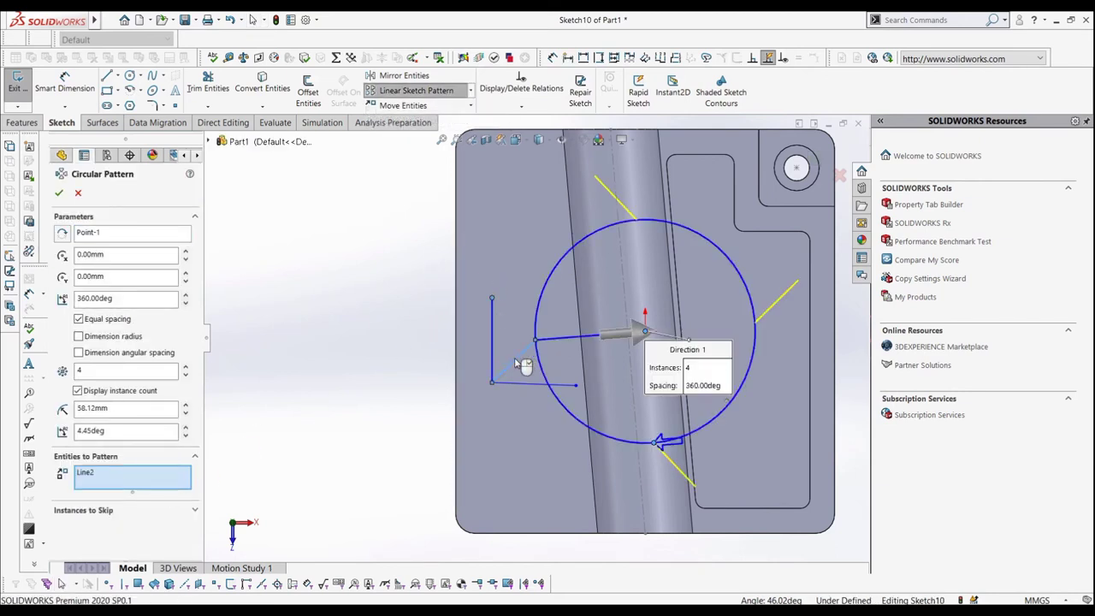
{"action": "right_click", "coordinate": [133, 233]}
{"action": "left_click", "coordinate": [171, 237]}
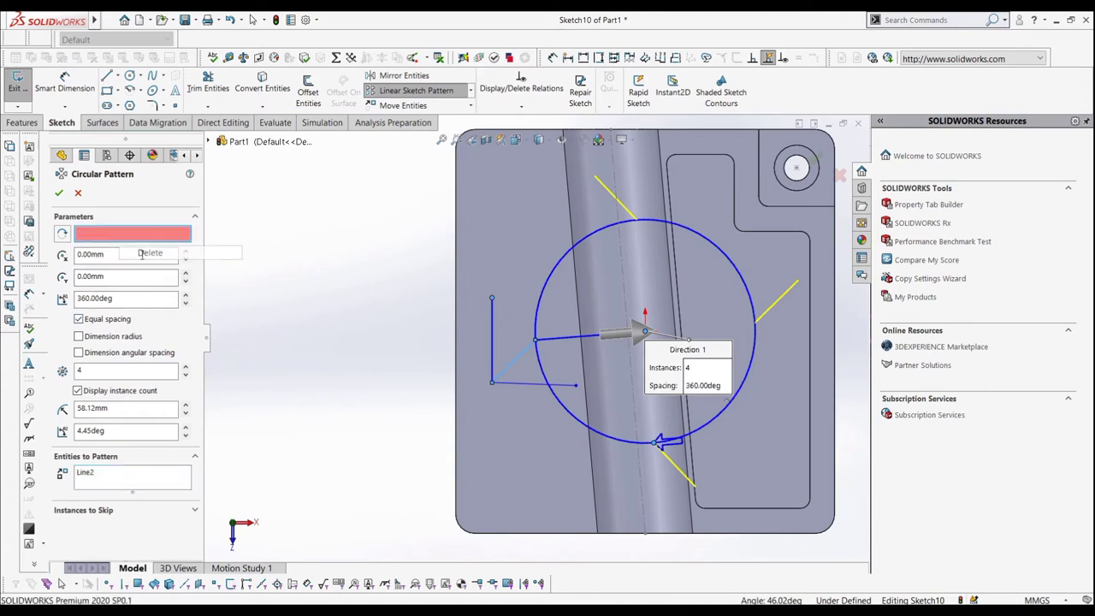
{"action": "left_click", "coordinate": [492, 382]}
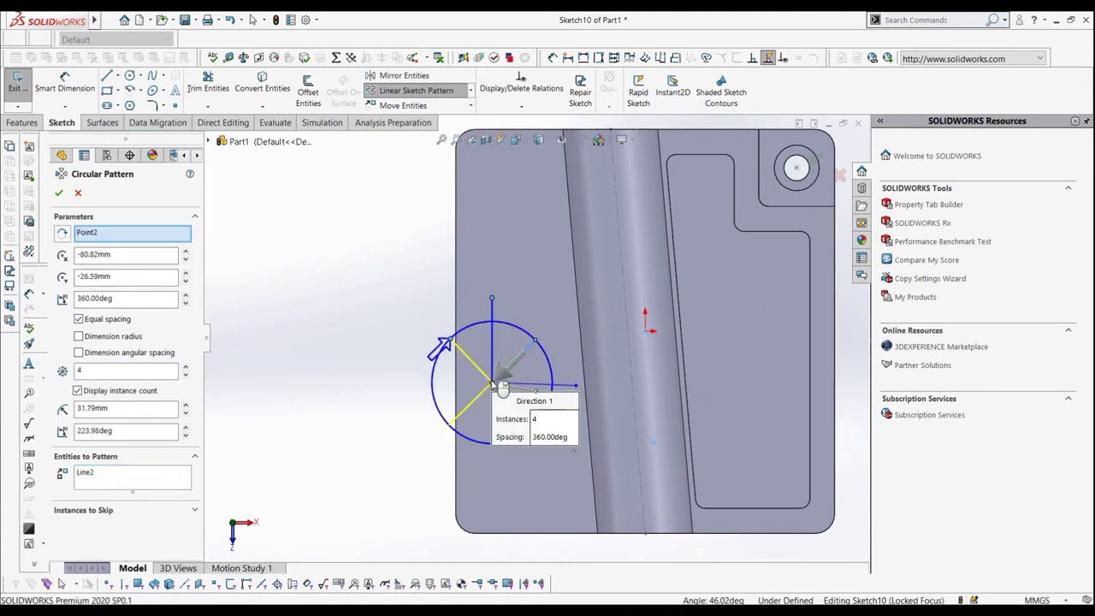
{"action": "left_click", "coordinate": [58, 193]}
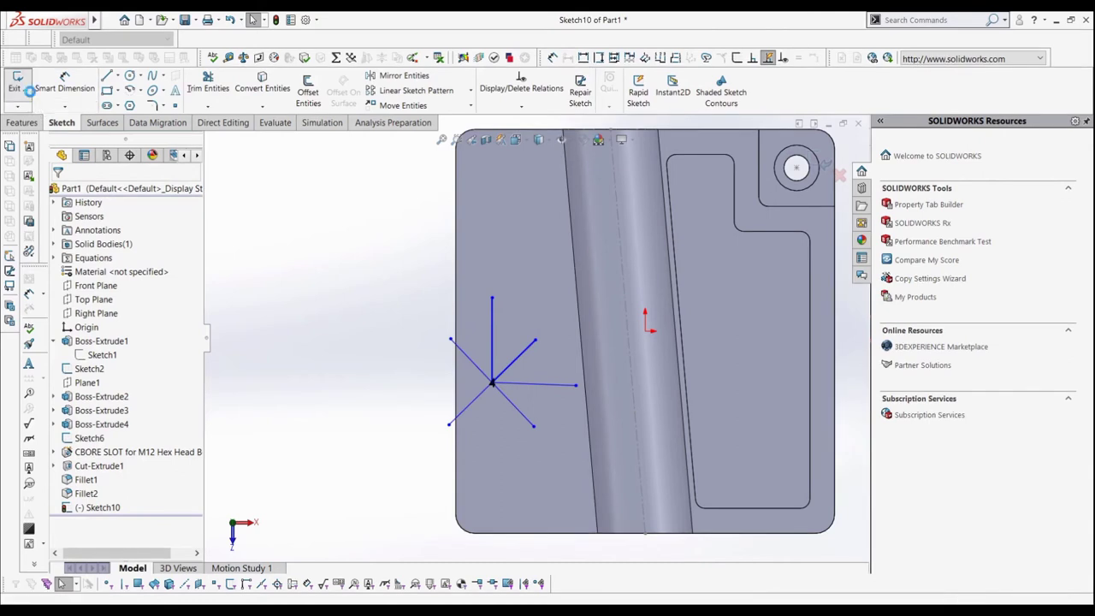
- Exit the sketch and mirror CBORE SLOT and Boss-Extrude4 about the Right Plane
{"action": "left_click", "coordinate": [20, 86]}
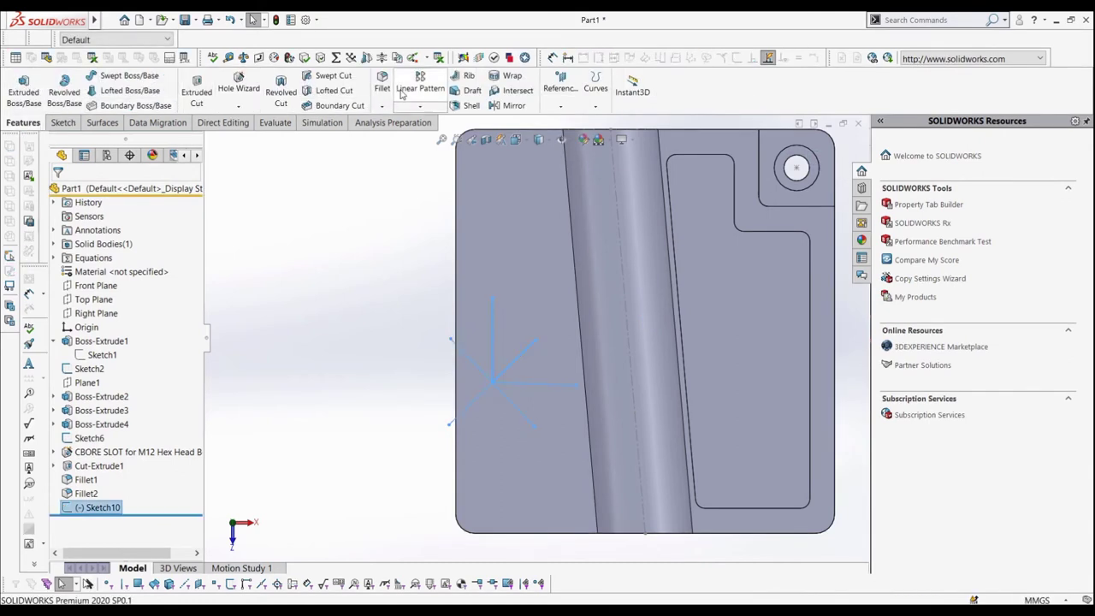
{"action": "left_click", "coordinate": [430, 108]}
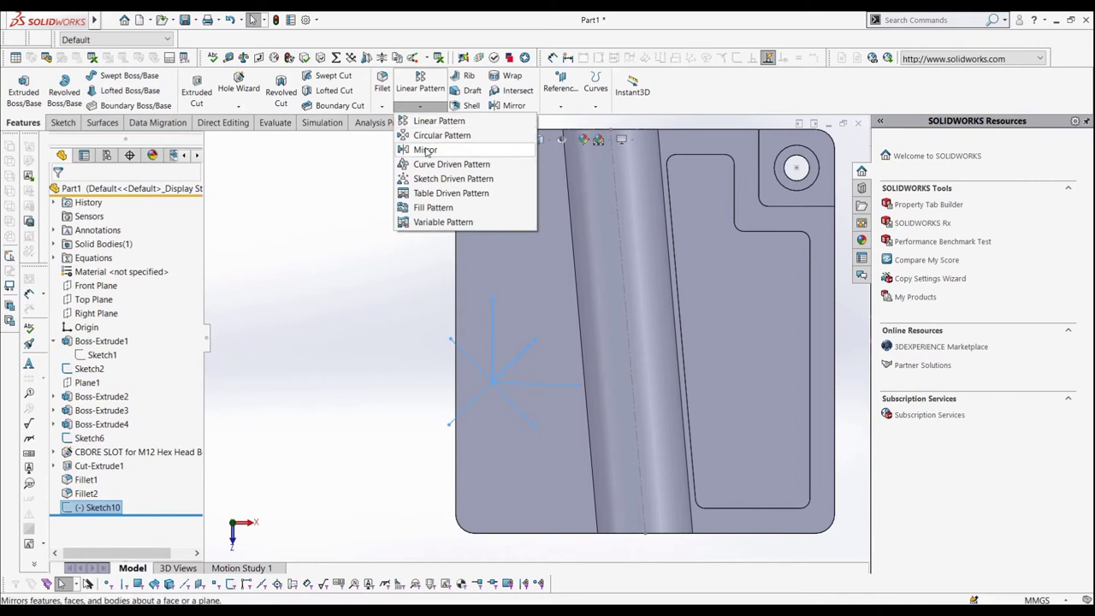
{"action": "left_click", "coordinate": [426, 150]}
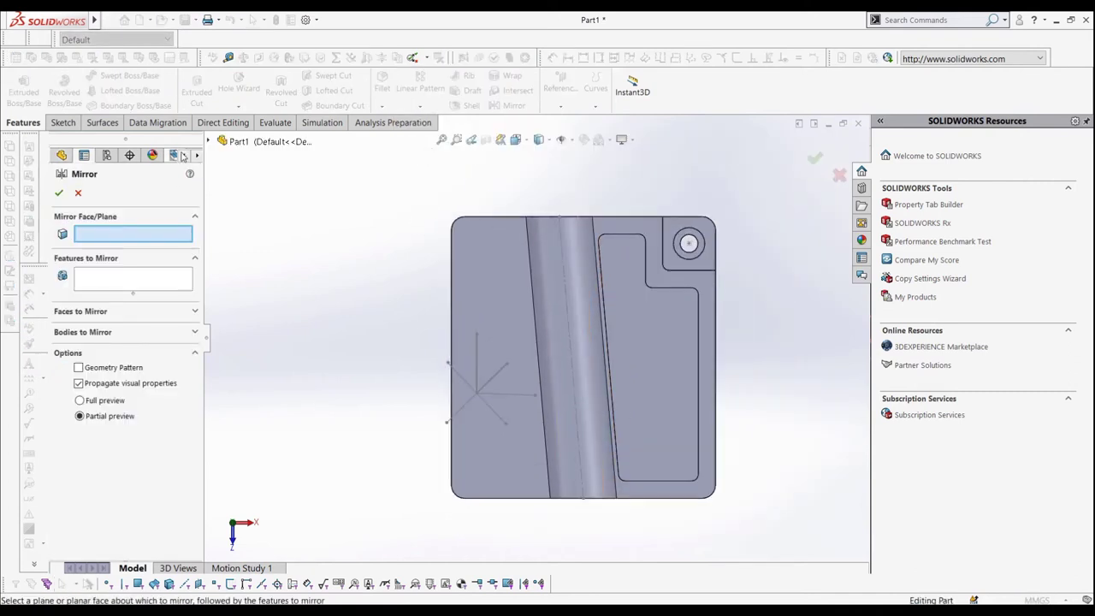
{"action": "left_click", "coordinate": [210, 142]}
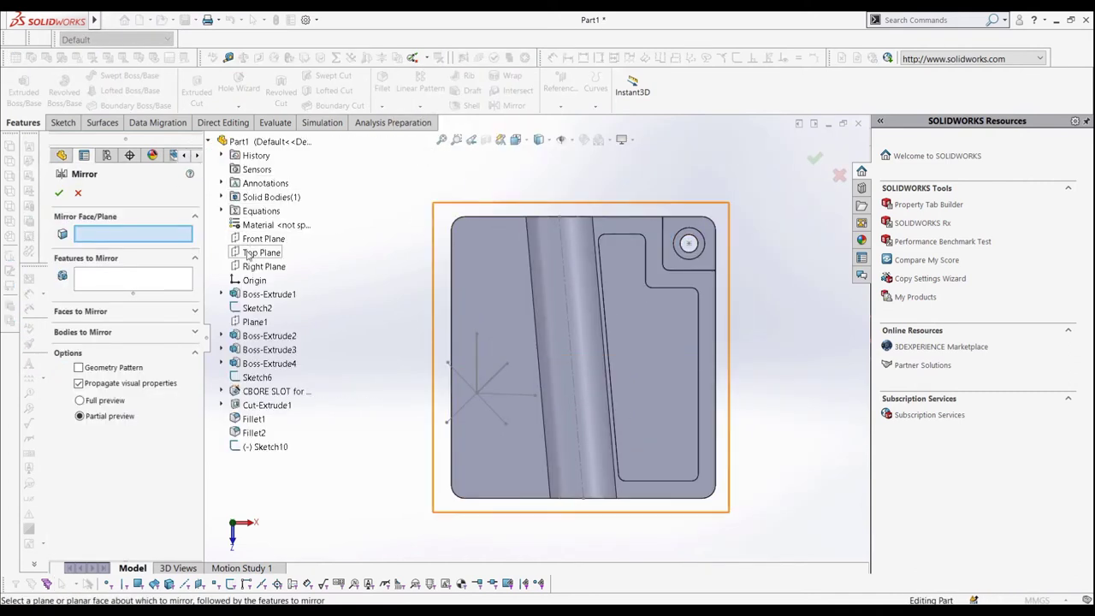
{"action": "left_click", "coordinate": [270, 267]}
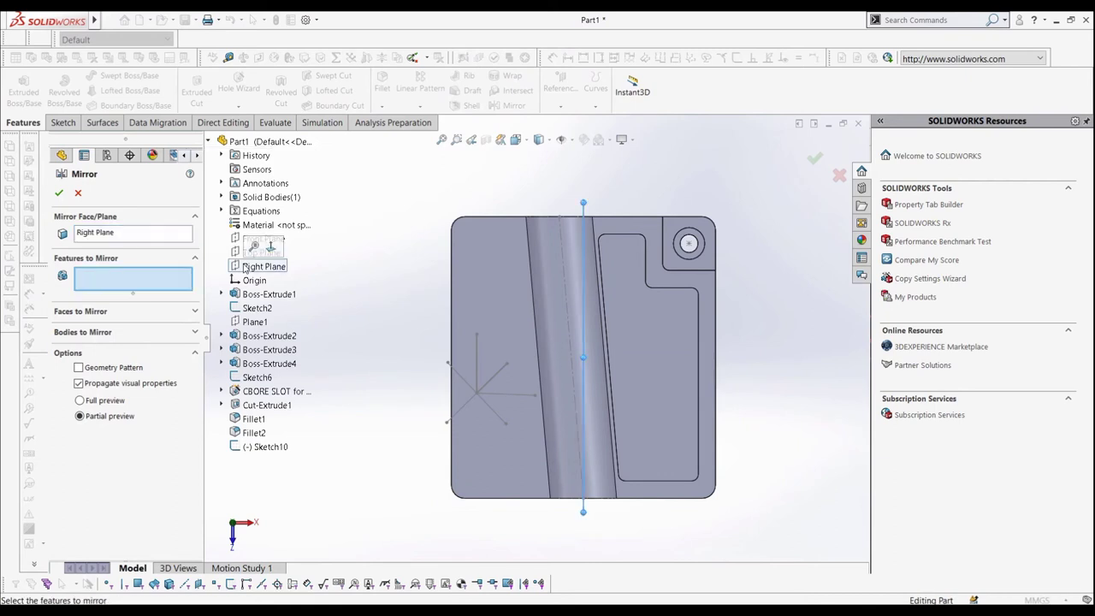
{"action": "left_click", "coordinate": [255, 391]}
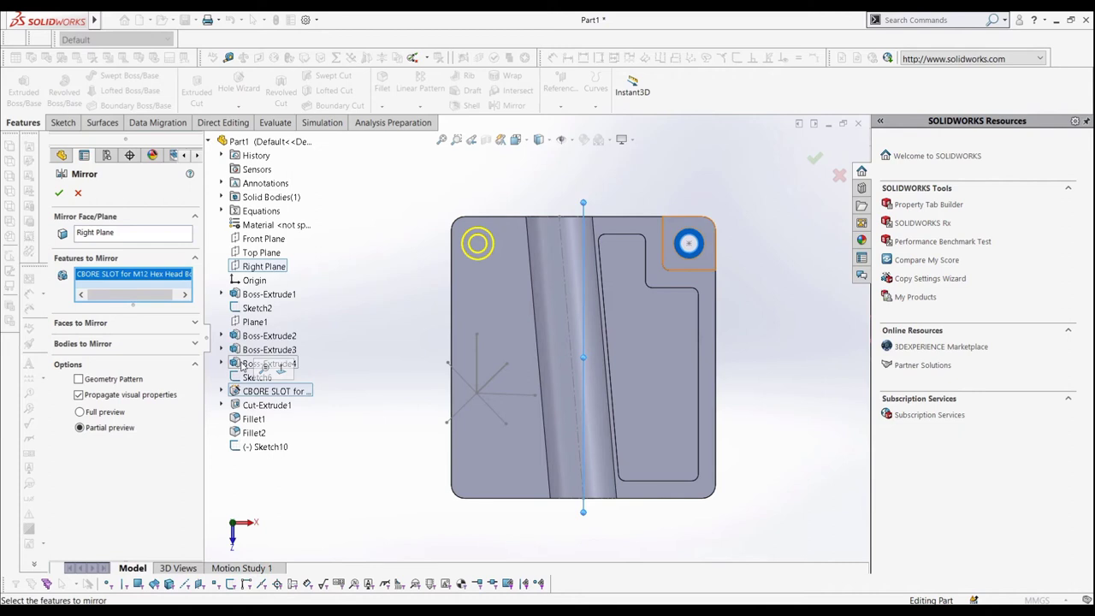
{"action": "left_click", "coordinate": [222, 336]}
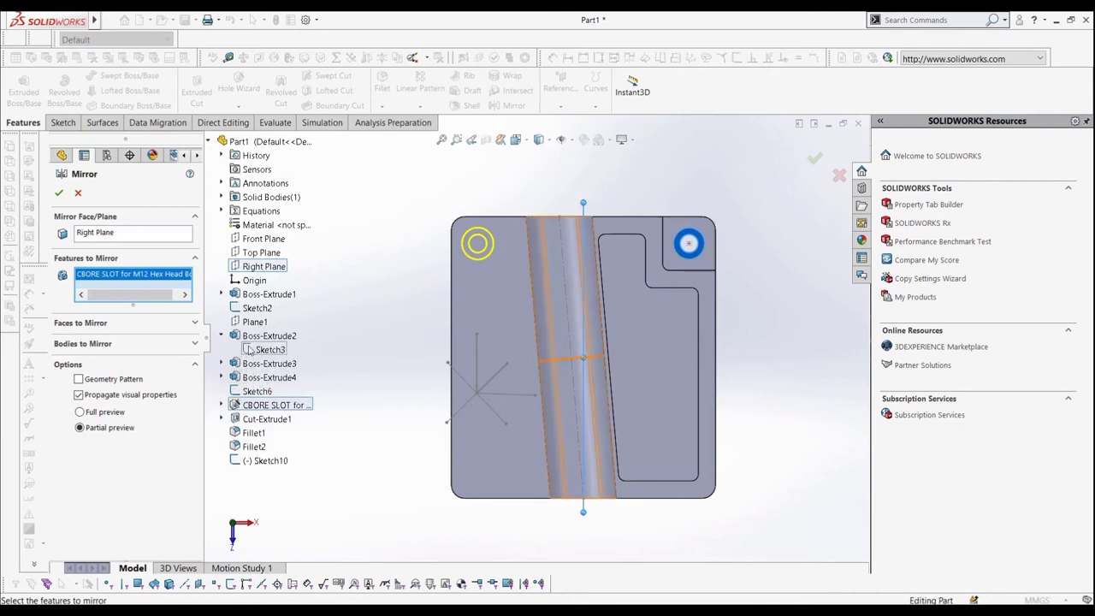
{"action": "left_click", "coordinate": [221, 364]}
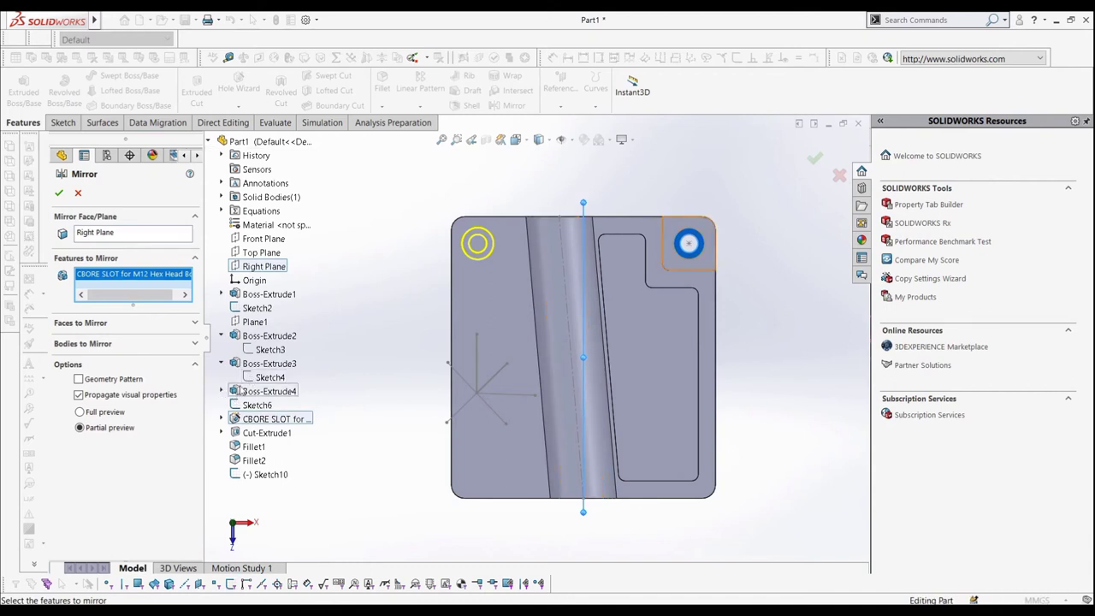
{"action": "left_click", "coordinate": [255, 391]}
{"action": "left_click", "coordinate": [58, 192]}
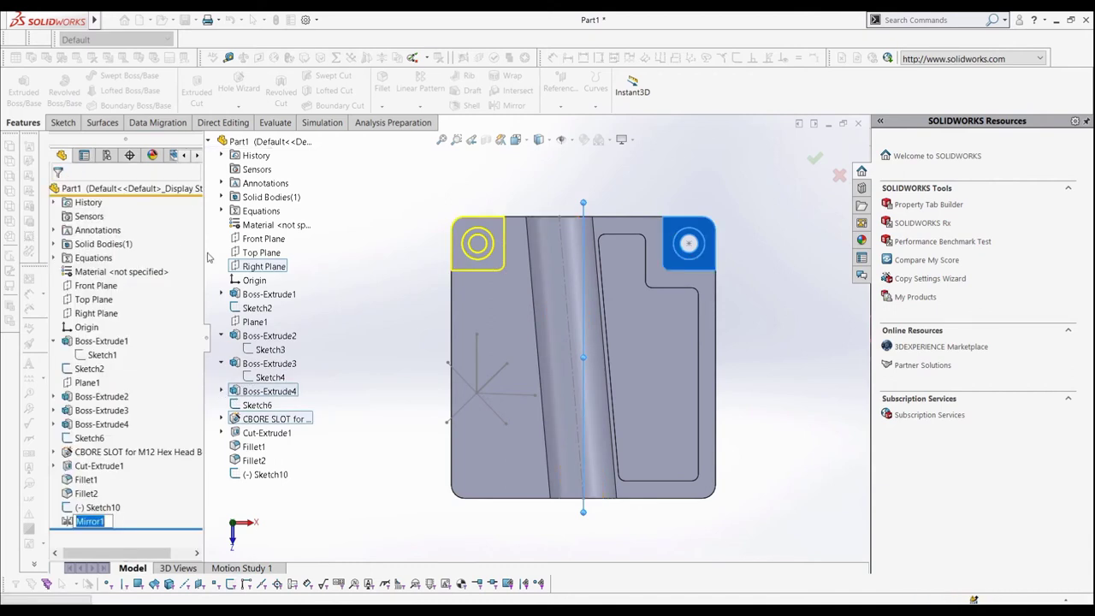
{"action": "middle_click_drag", "start_coordinate": [578, 272], "coordinate": [648, 435]}
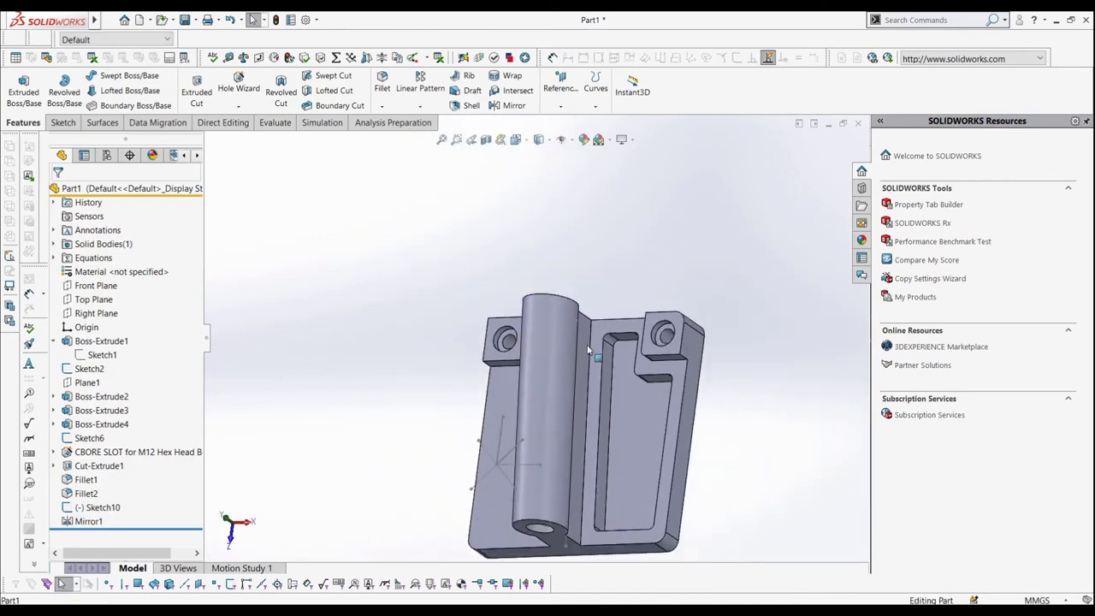
{"action": "scroll", "coordinate": [647, 435], "scroll_direction": "down", "scroll_amount": 5}
{"action": "scroll", "coordinate": [660, 420], "scroll_direction": "up", "scroll_amount": 5}
{"action": "scroll", "coordinate": [532, 310], "scroll_direction": "down", "scroll_amount": 2}
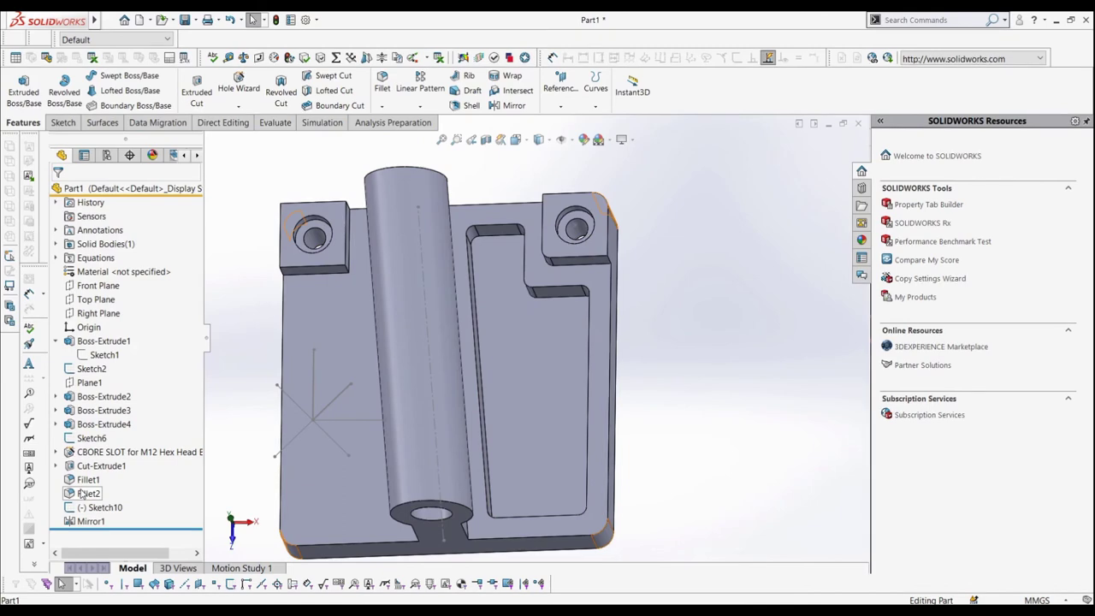
- Check Fillet2's Parent/Child relations, showing its parent Boss-Extrude1
{"action": "left_click", "coordinate": [83, 494]}
{"action": "right_click", "coordinate": [82, 493]}
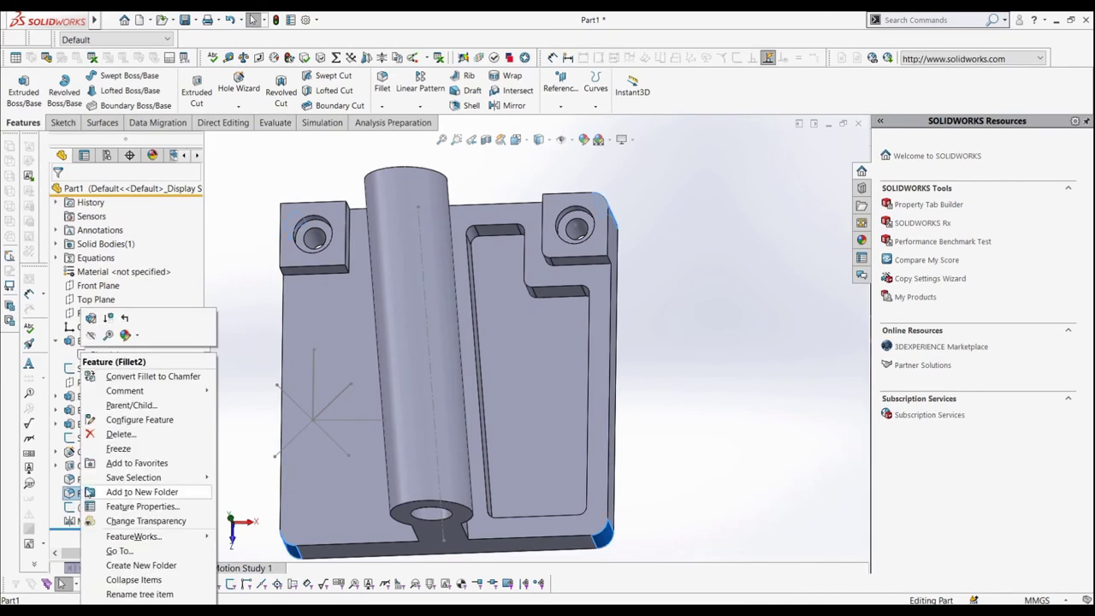
{"action": "left_click", "coordinate": [139, 414]}
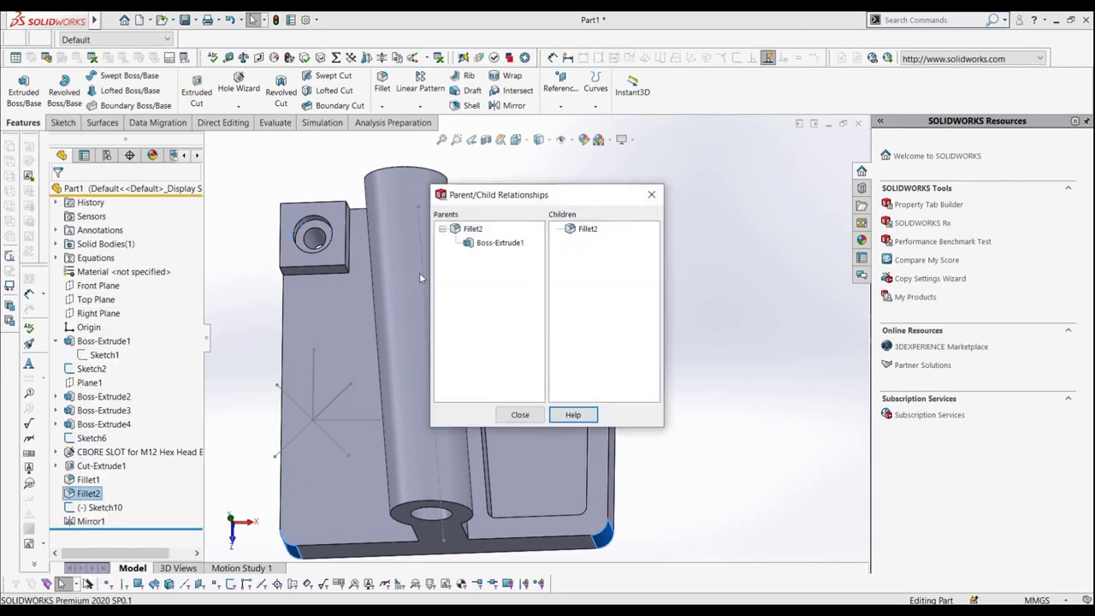
{"action": "left_click", "coordinate": [471, 243]}
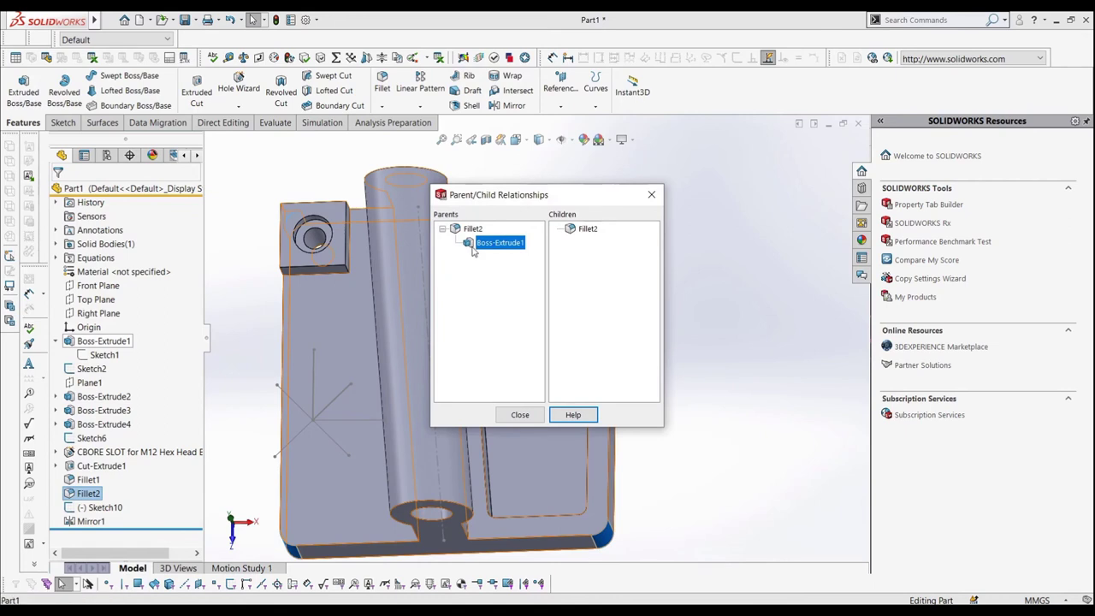
{"action": "left_click", "coordinate": [472, 248]}
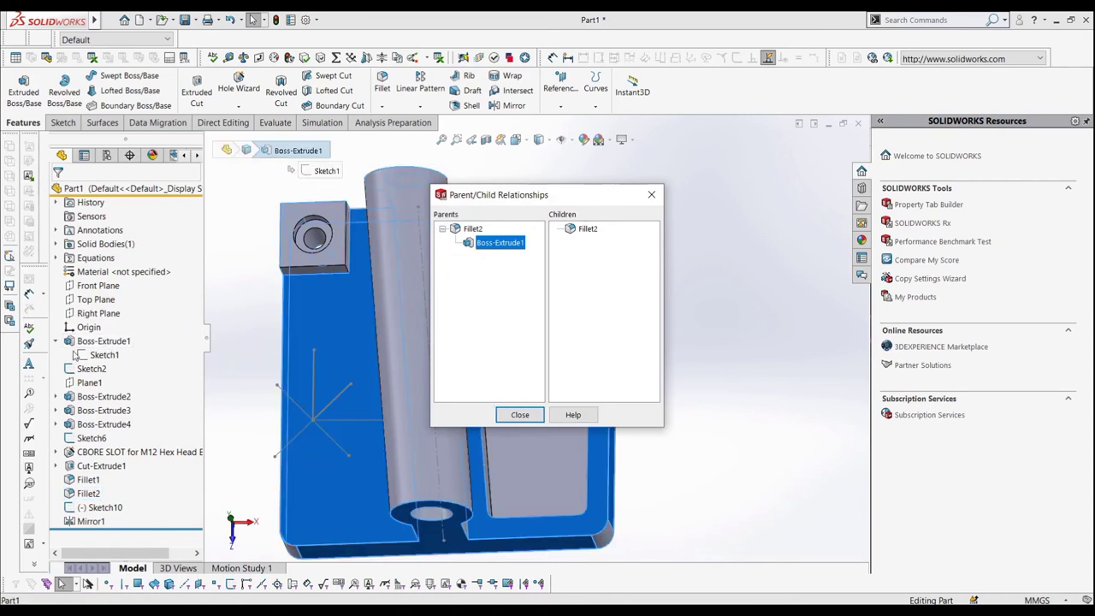
{"action": "left_click", "coordinate": [520, 415]}
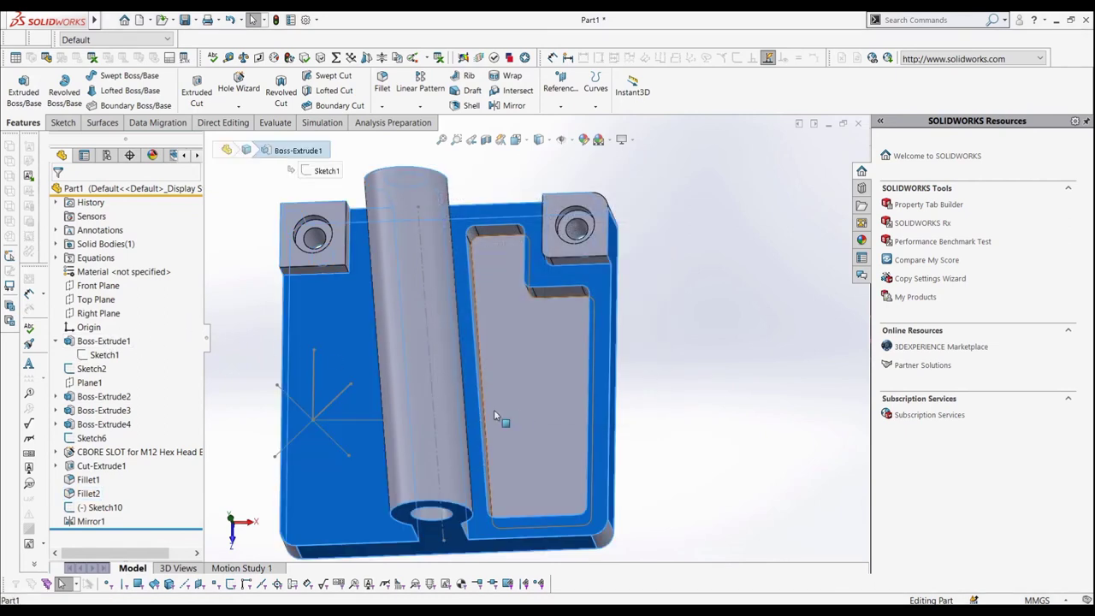
{"action": "left_click", "coordinate": [250, 333]}
- Review Boss-Extrude1's children, then move Fillet2 below Mirror1 in the feature tree
{"action": "right_click", "coordinate": [130, 342]}
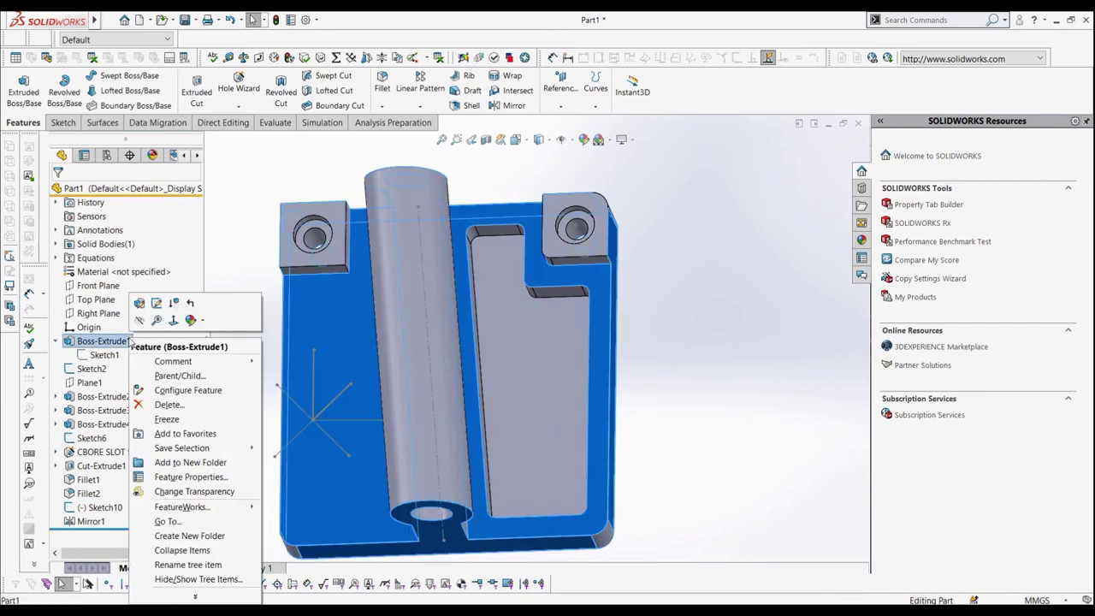
{"action": "left_click", "coordinate": [179, 376]}
{"action": "left_click", "coordinate": [584, 240]}
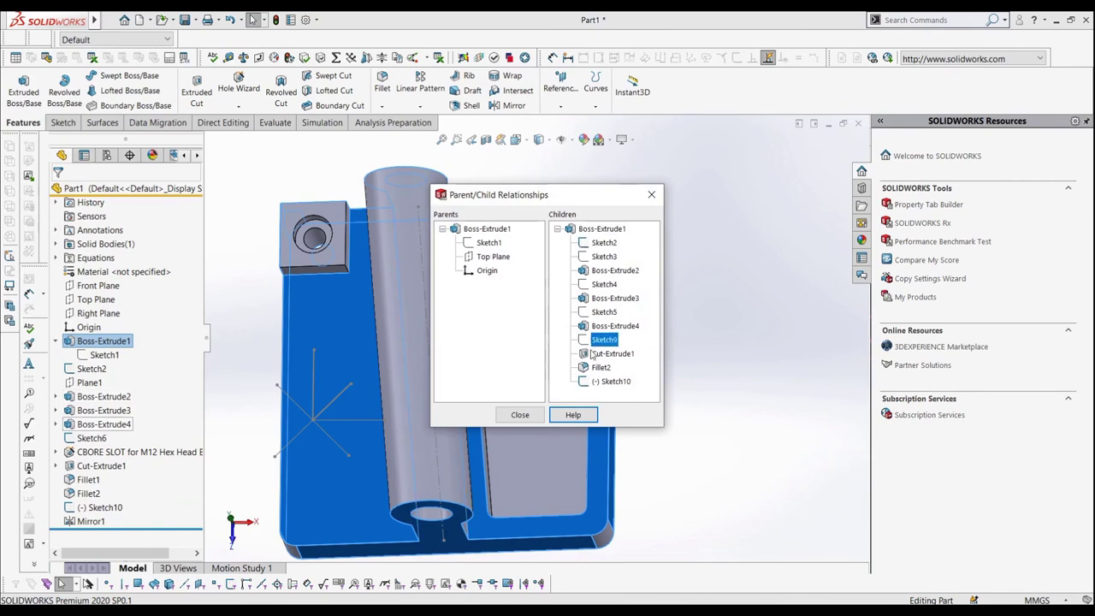
{"action": "left_click", "coordinate": [520, 415]}
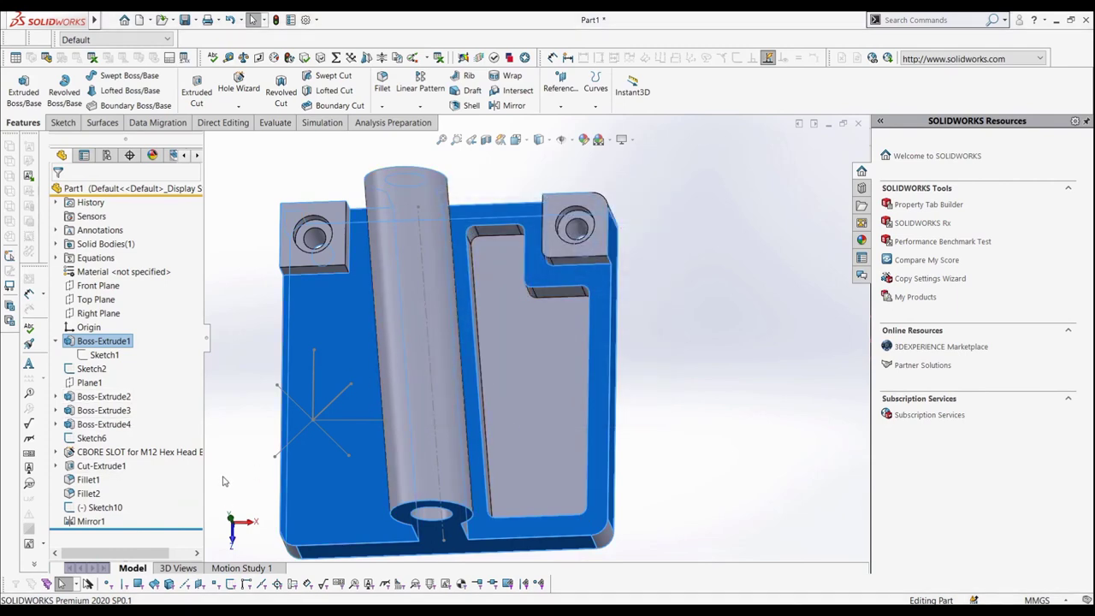
{"action": "left_click", "coordinate": [223, 471]}
{"action": "left_click_drag", "start_coordinate": [86, 495], "coordinate": [89, 527]}
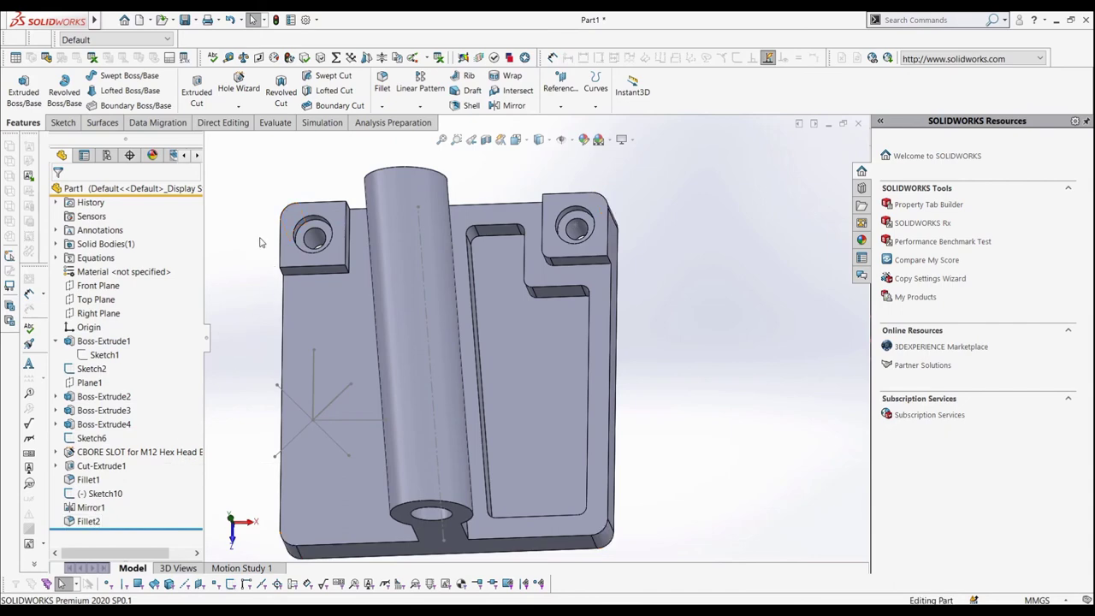
{"action": "mouse_move", "coordinate": [248, 223]}
{"action": "middle_mouse_down"}
{"action": "mouse_move", "coordinate": [351, 276]}
{"action": "mouse_move", "coordinate": [245, 257]}
{"action": "mouse_move", "coordinate": [472, 354]}
{"action": "mouse_move", "coordinate": [453, 376]}
{"action": "mouse_move", "coordinate": [476, 335]}
{"action": "middle_mouse_up"}
- Delete Sketch10 from the part
{"action": "right_click", "coordinate": [89, 502]}
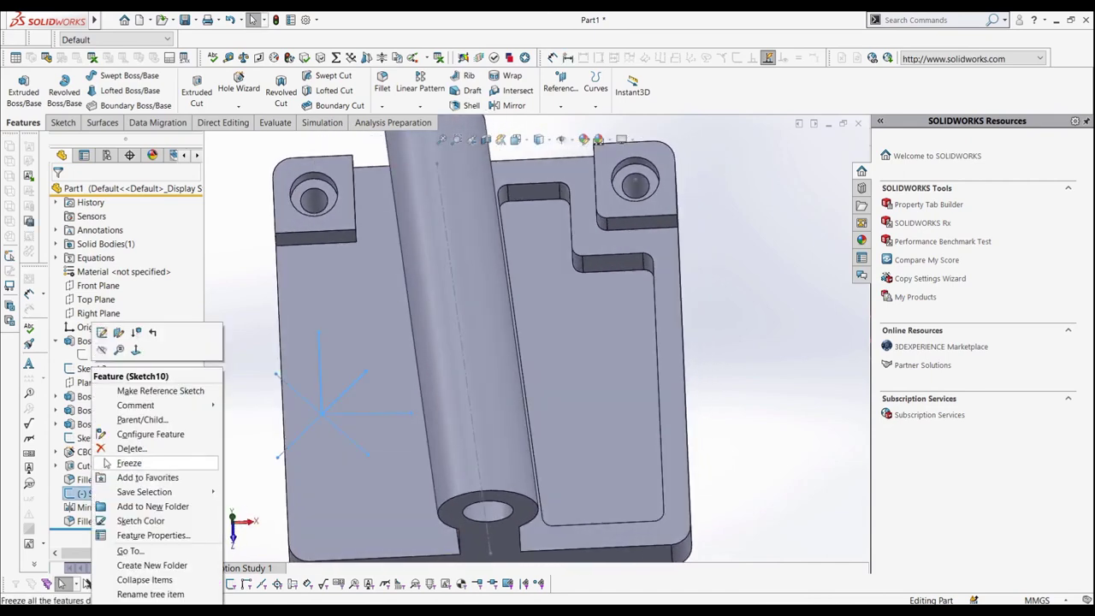
{"action": "left_click", "coordinate": [131, 448]}
{"action": "left_click", "coordinate": [629, 257]}
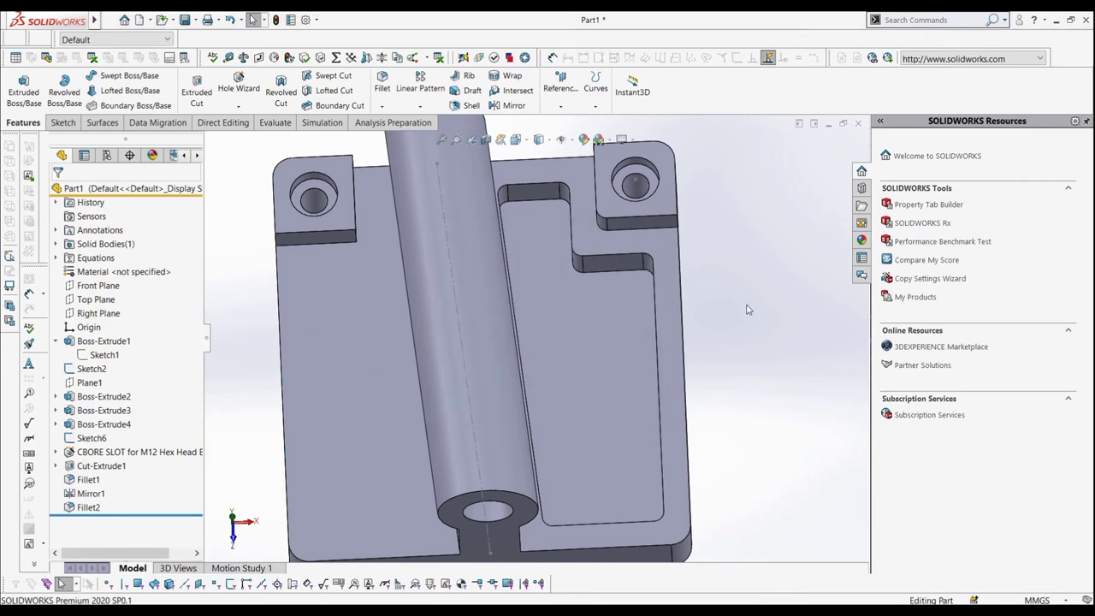
{"action": "scroll", "coordinate": [579, 317], "scroll_direction": "up", "scroll_amount": 3}
{"action": "scroll", "coordinate": [507, 343], "scroll_direction": "down", "scroll_amount": 1}
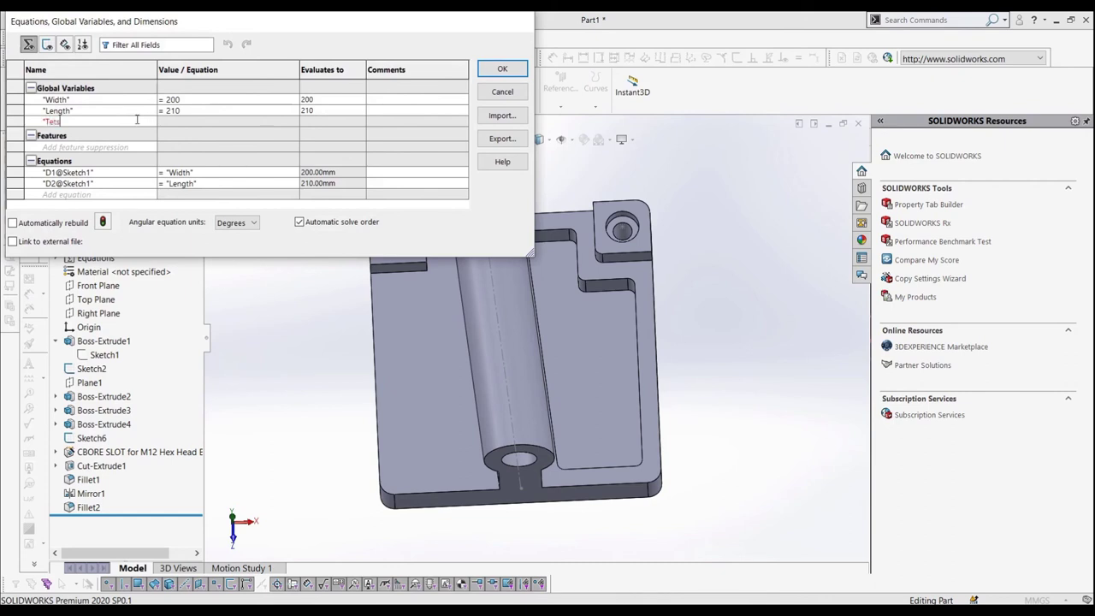
- Define global variable Test as = 200 / "Width", evaluating to 1, and close the manager
{"action": "key", "text": "Tab"}
{"action": "type", "text": "=200 /"}
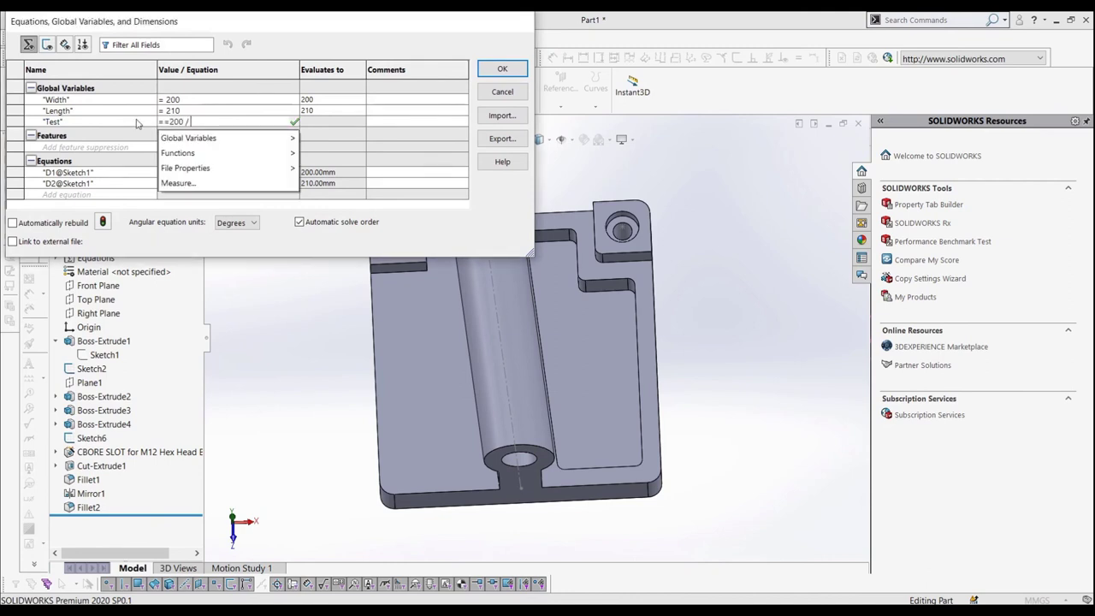
{"action": "type", "text": " \""}
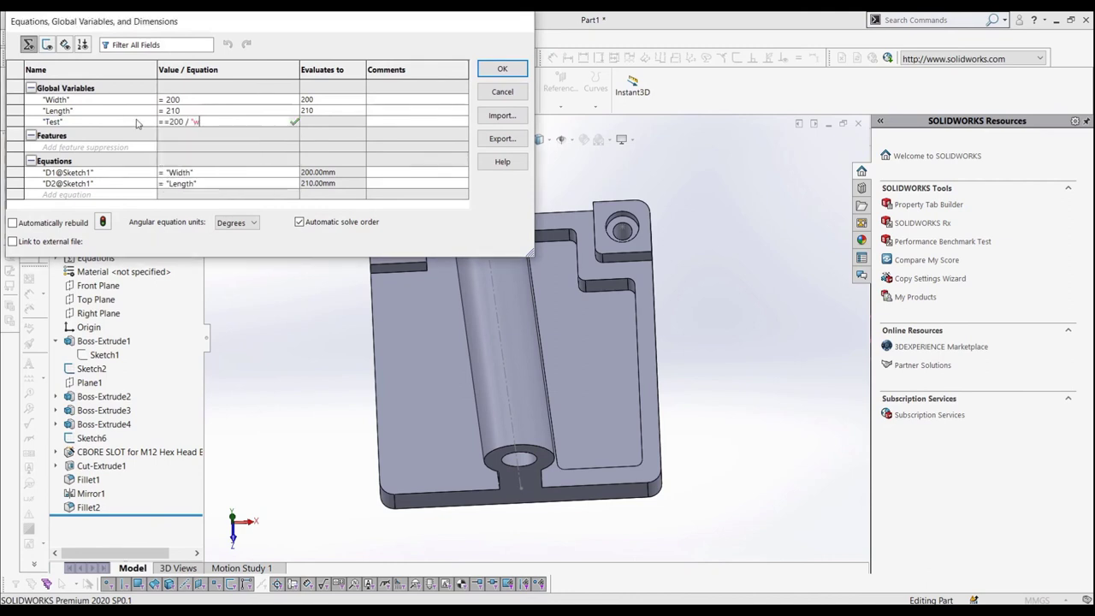
{"action": "type", "text": "Width\""}
{"action": "key", "text": "Return"}
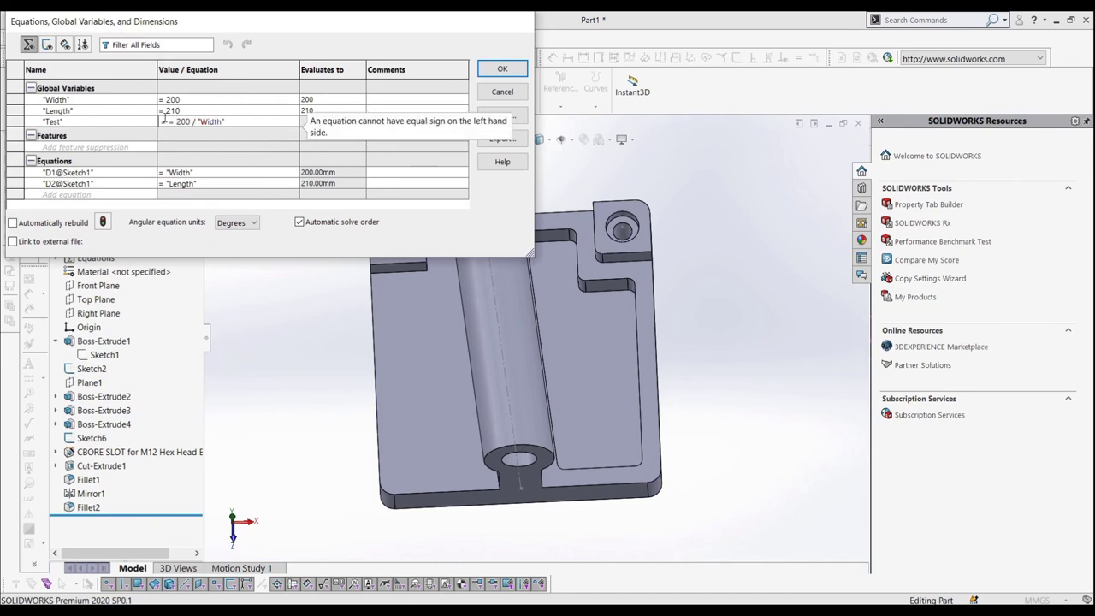
{"action": "left_click", "coordinate": [163, 120]}
{"action": "key", "text": "BackSpace"}
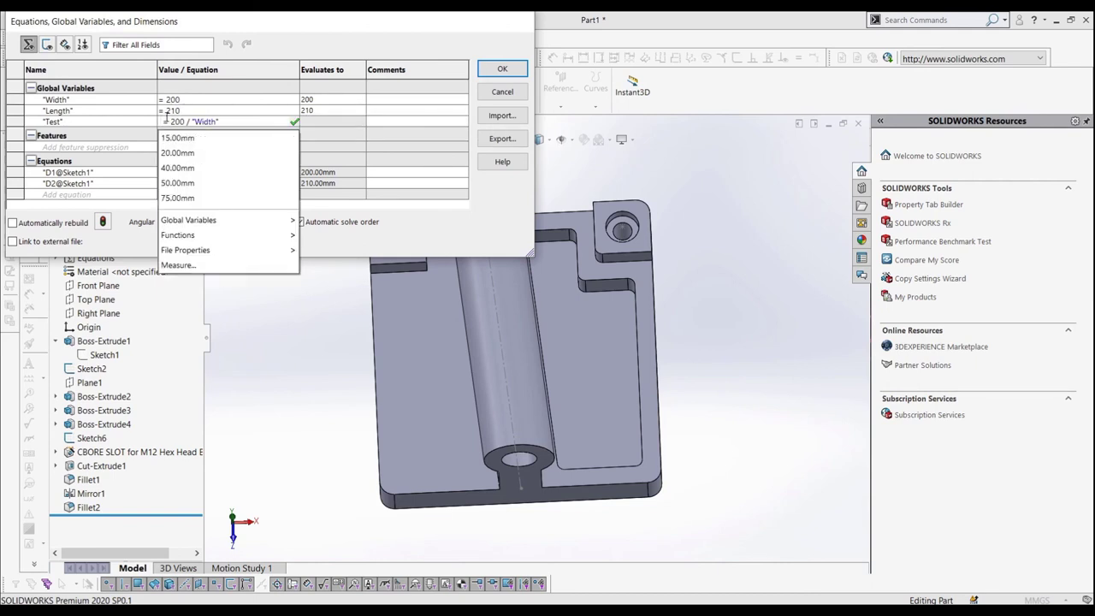
{"action": "key", "text": "Return"}
{"action": "left_click", "coordinate": [502, 69]}
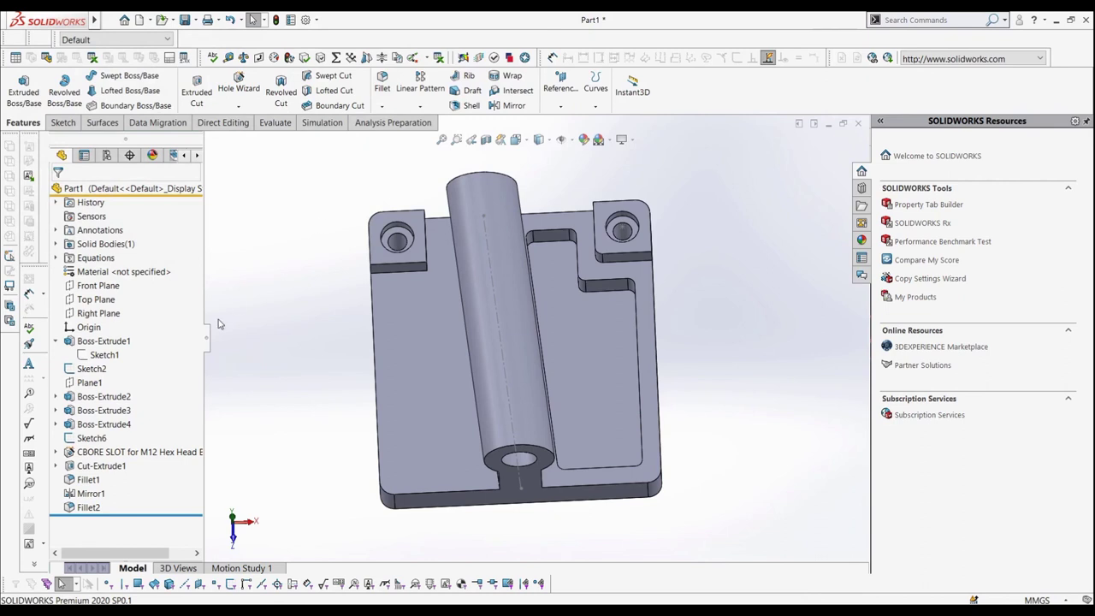
- Add a new configuration named Test in the ConfigurationManager
{"action": "right_click", "coordinate": [117, 341]}
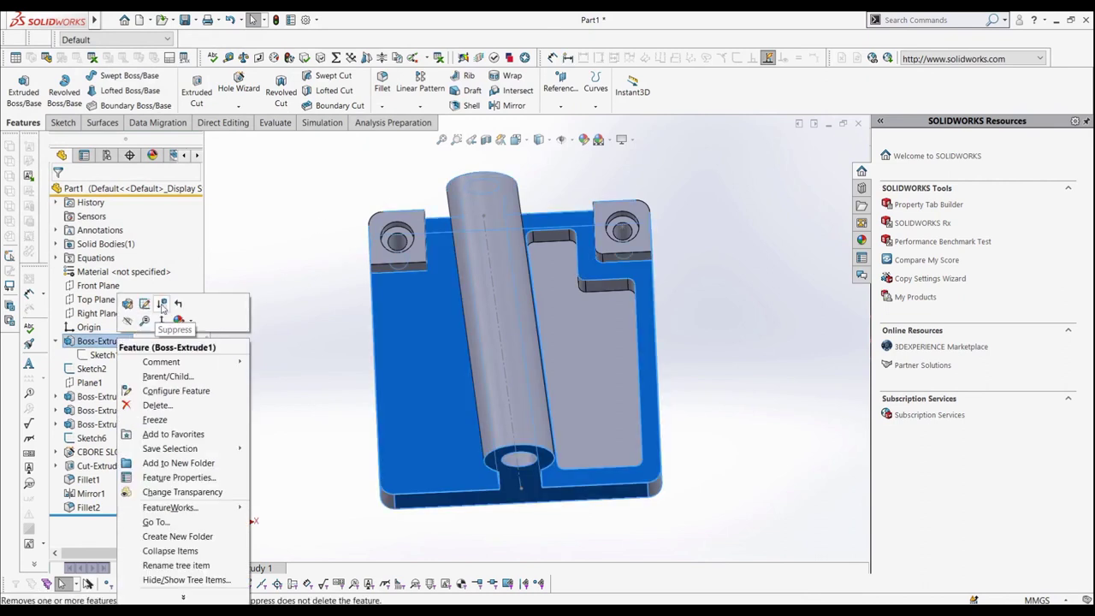
{"action": "left_click", "coordinate": [235, 264]}
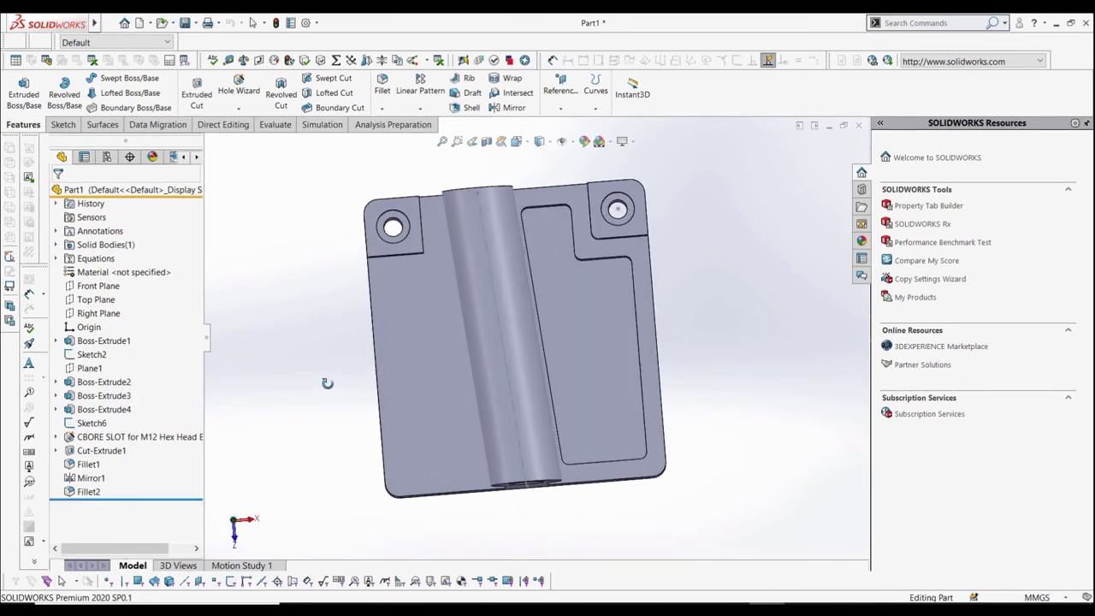
{"action": "key", "text": "Escape"}
{"action": "left_click", "coordinate": [109, 157]}
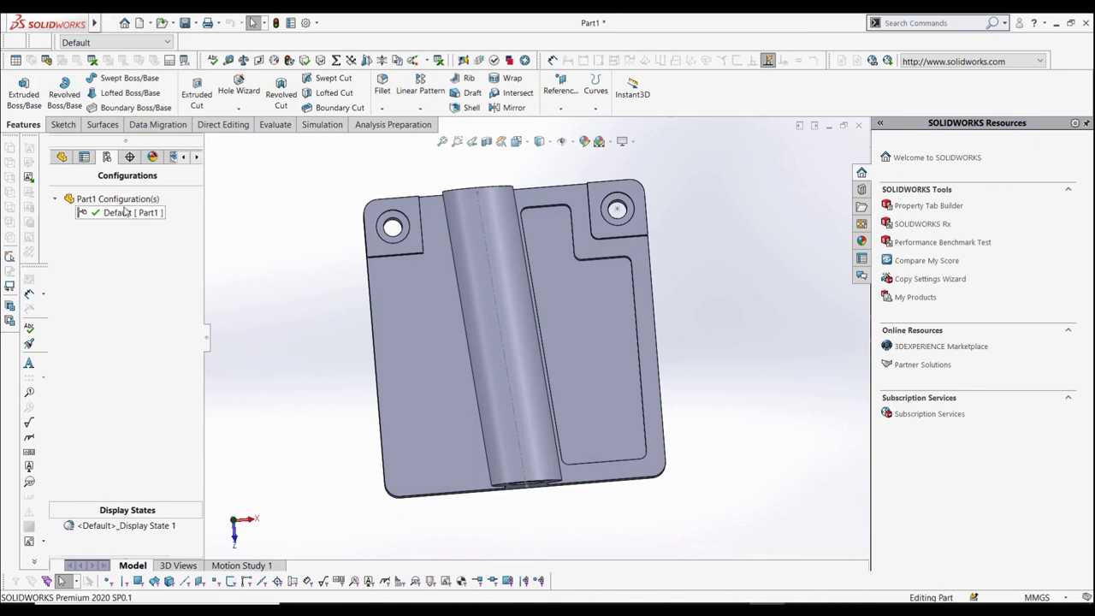
{"action": "right_click", "coordinate": [122, 201]}
{"action": "left_click", "coordinate": [137, 226]}
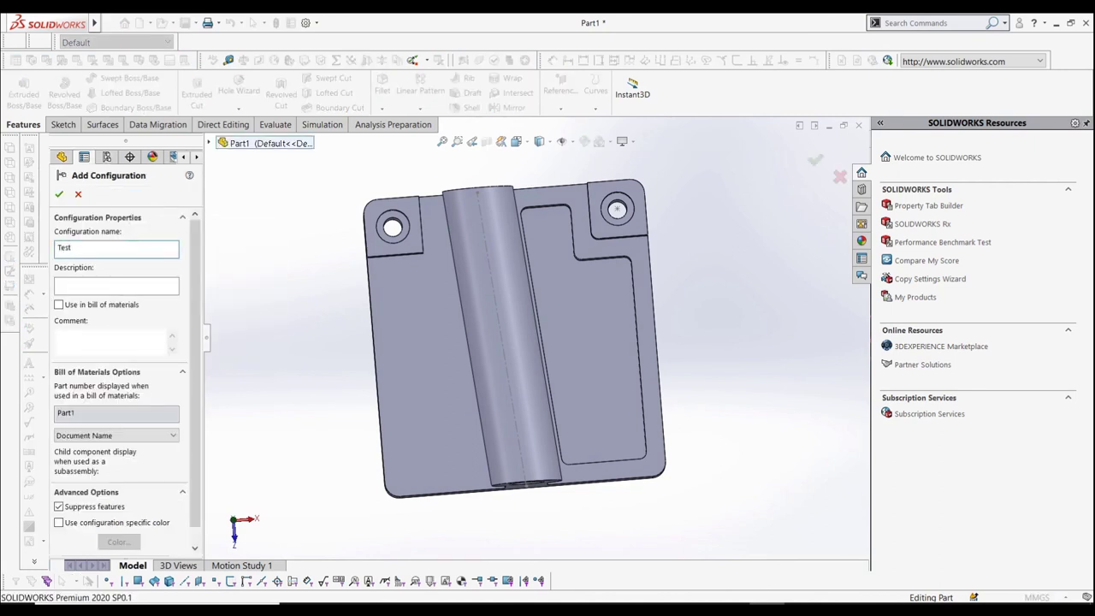
{"action": "type", "text": "Test"}
{"action": "key", "text": "Return"}
- Suppress Fillet2 in the Test configuration
{"action": "left_click", "coordinate": [62, 157]}
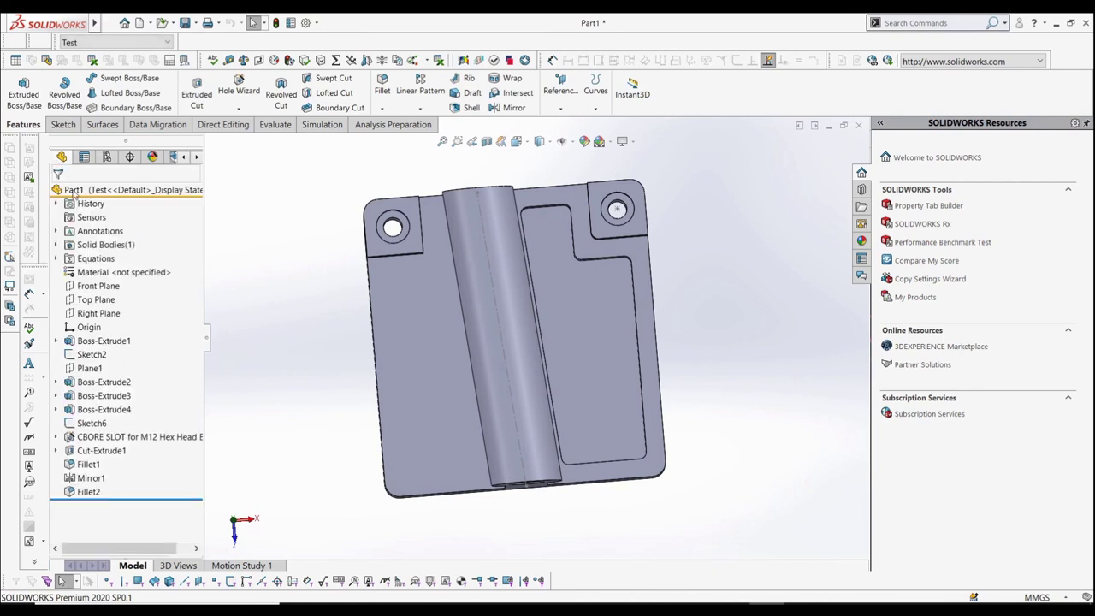
{"action": "right_click", "coordinate": [86, 491]}
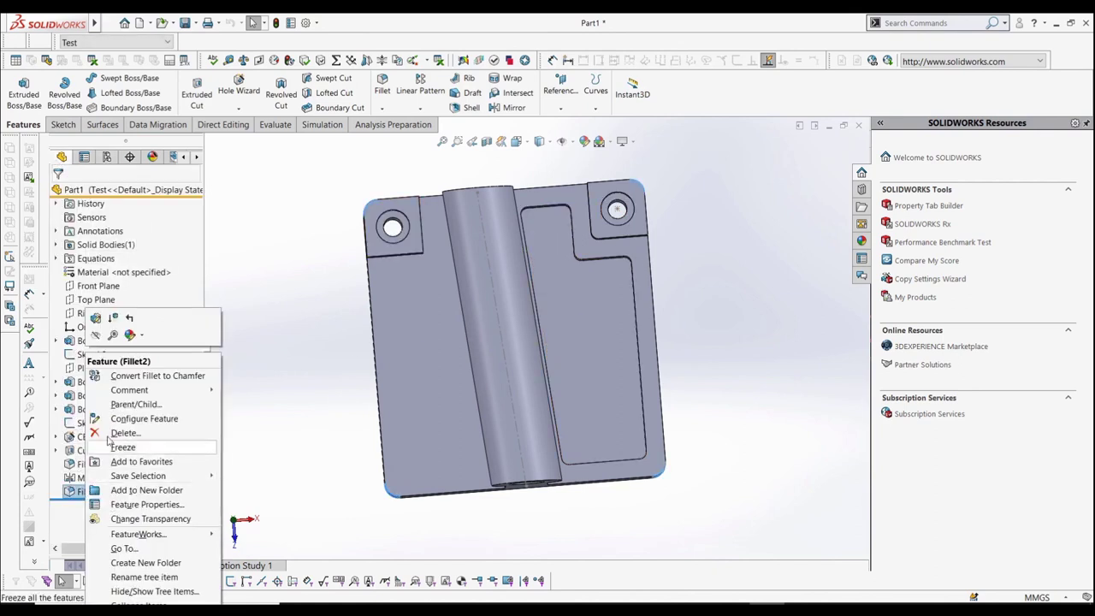
{"action": "left_click", "coordinate": [118, 447]}
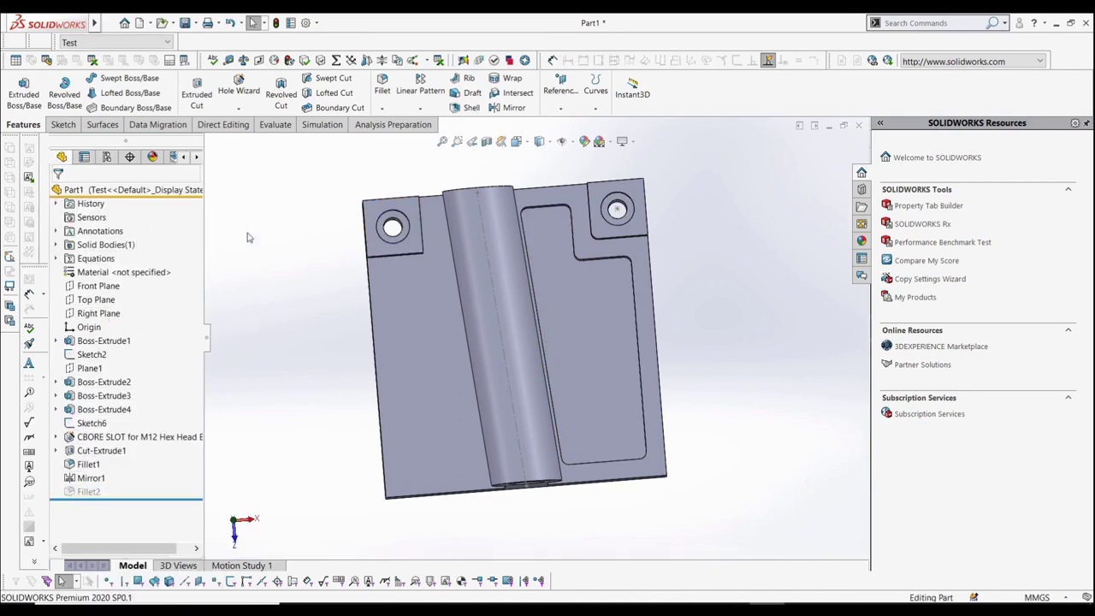
- Set Length to 250 for this configuration only, then view the part isometrically
{"action": "left_click", "coordinate": [336, 60]}
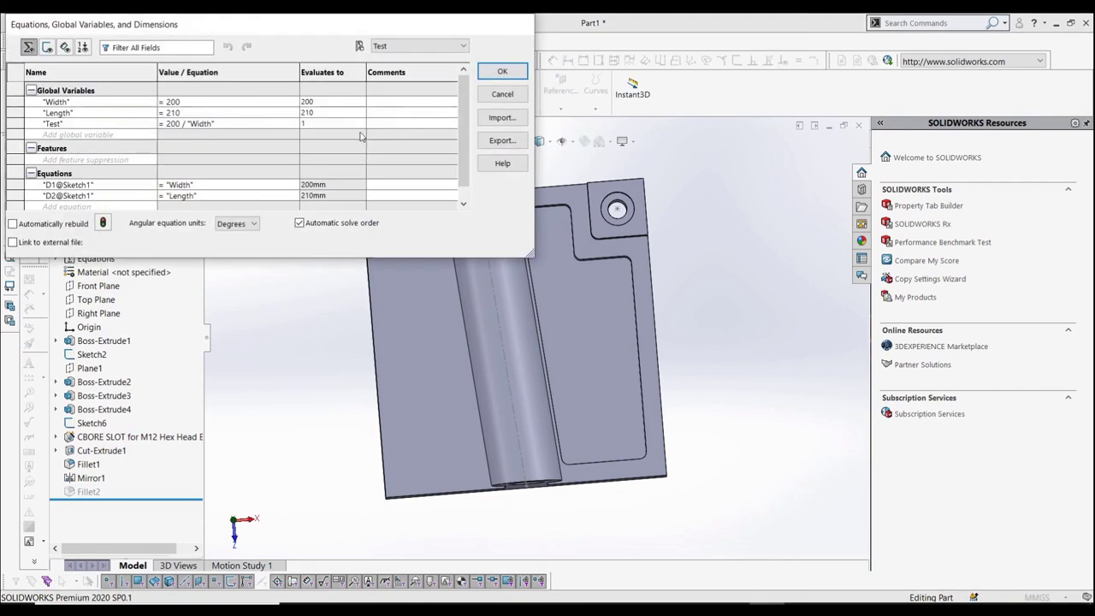
{"action": "left_click", "coordinate": [261, 113]}
{"action": "left_click", "coordinate": [272, 113]}
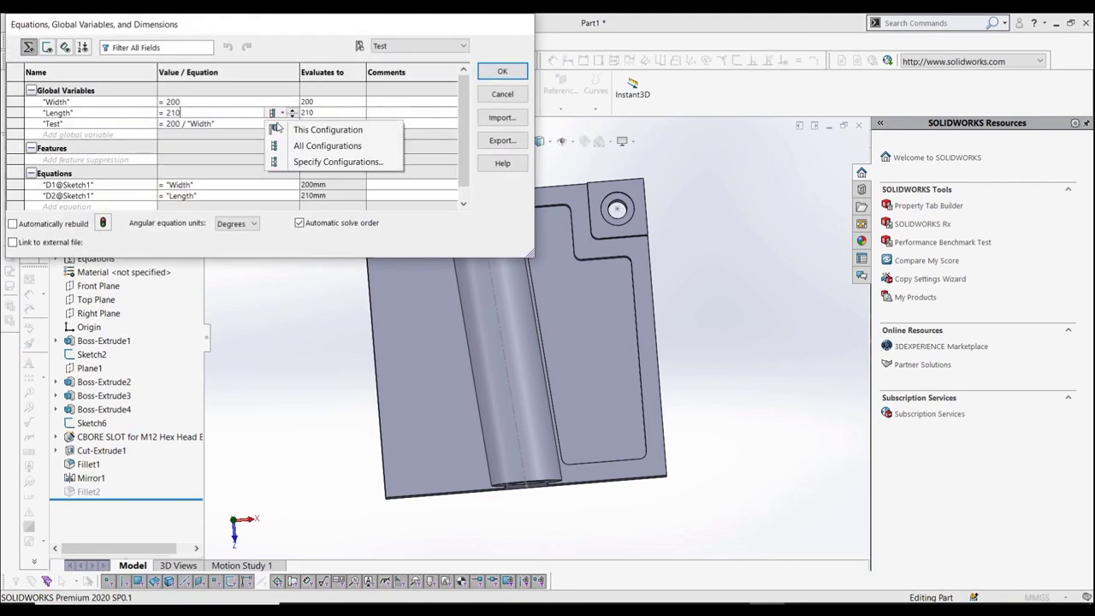
{"action": "left_click", "coordinate": [276, 128]}
{"action": "key", "text": "BackSpace"}
{"action": "key", "text": "BackSpace"}
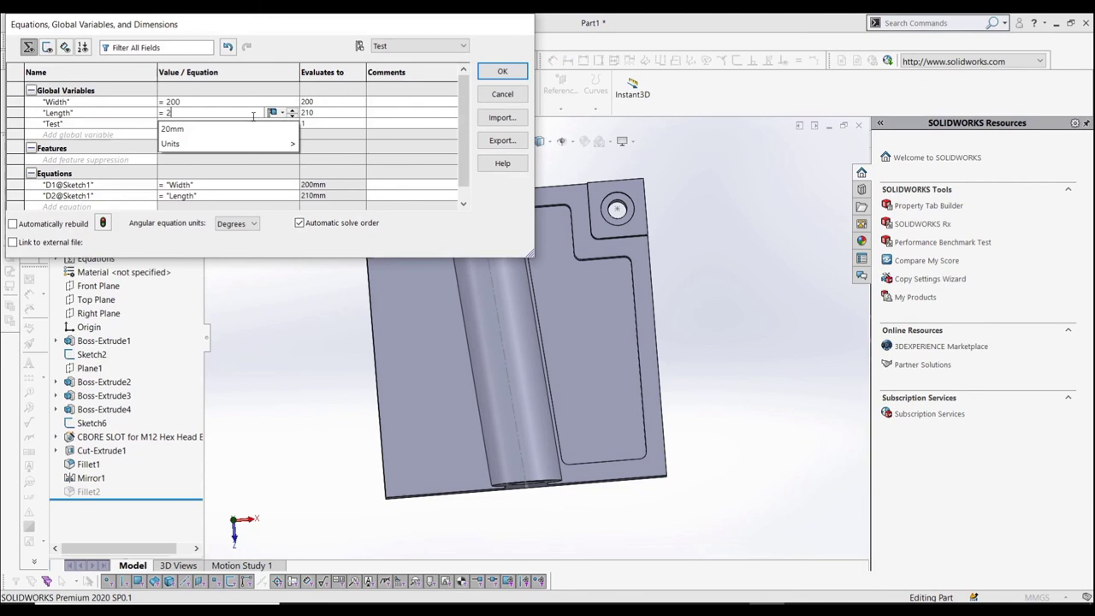
{"action": "type", "text": "50"}
{"action": "key", "text": "Tab"}
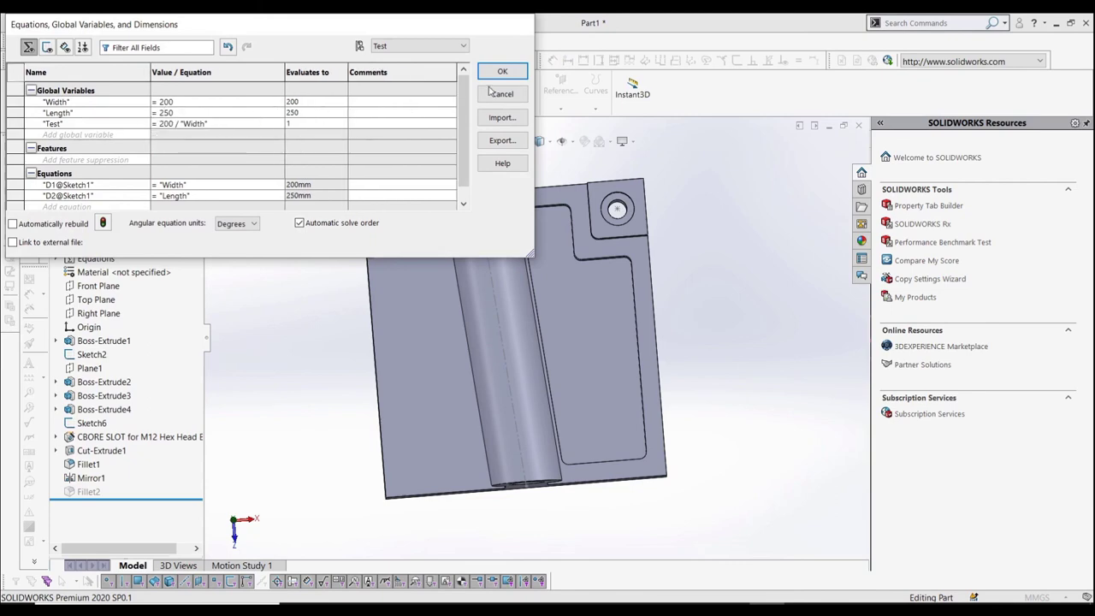
{"action": "left_click", "coordinate": [501, 72]}
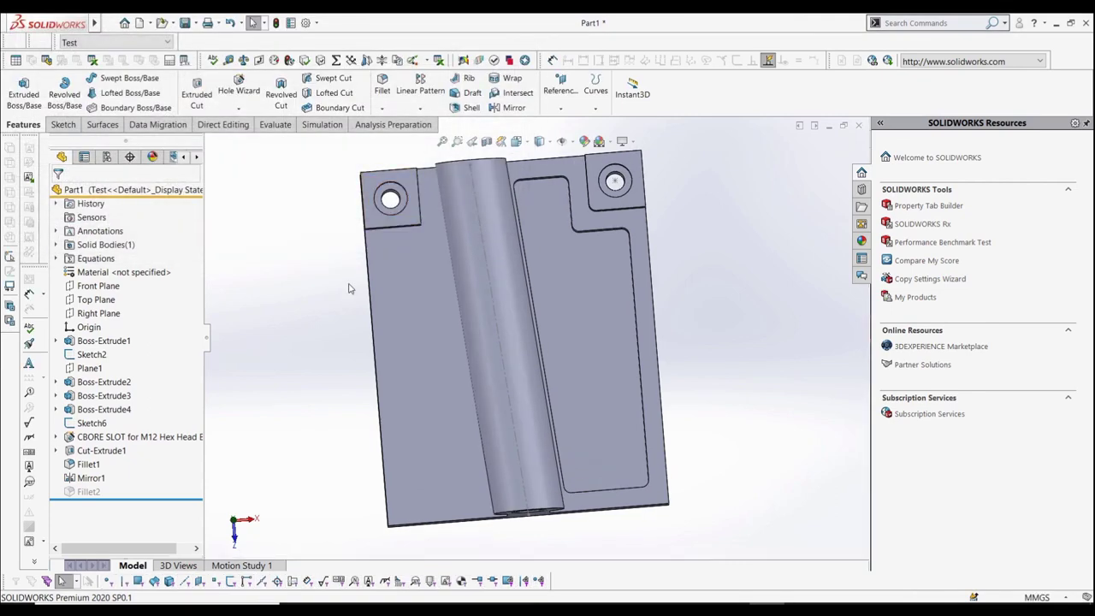
{"action": "key", "text": "ctrl+7"}
{"action": "left_click", "coordinate": [109, 157]}
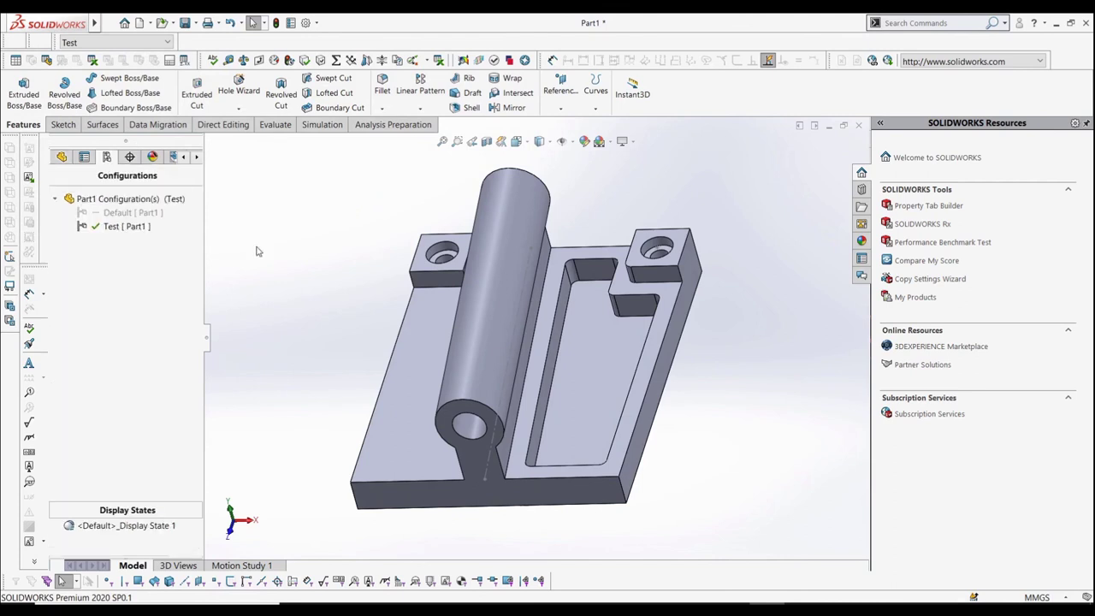
{"action": "middle_click_drag", "start_coordinate": [256, 251], "coordinate": [303, 308]}
{"action": "double_click", "coordinate": [124, 212]}
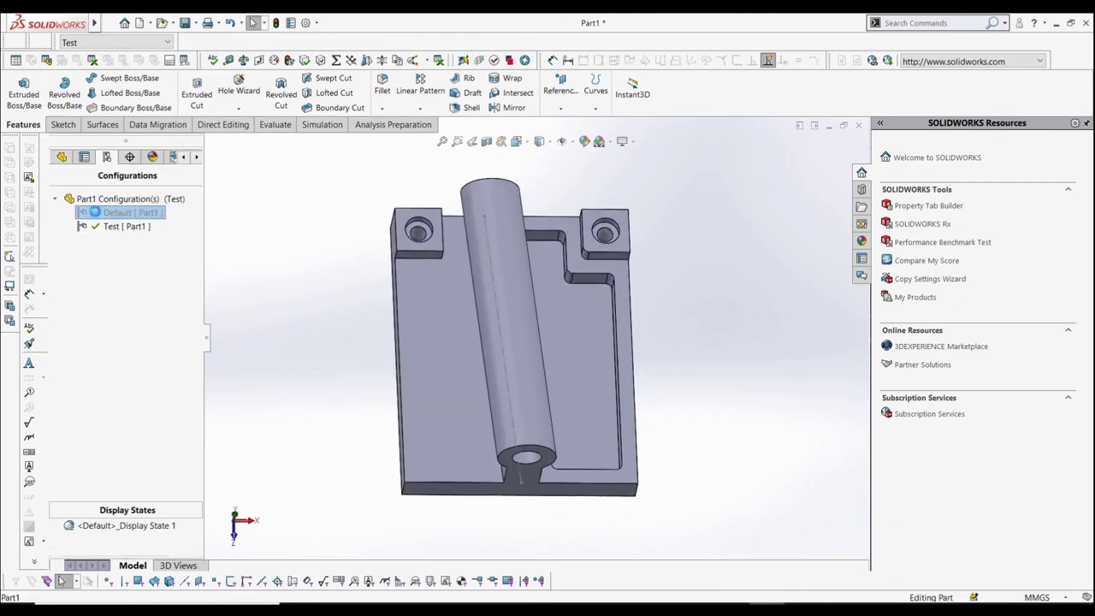
{"action": "double_click", "coordinate": [142, 228]}
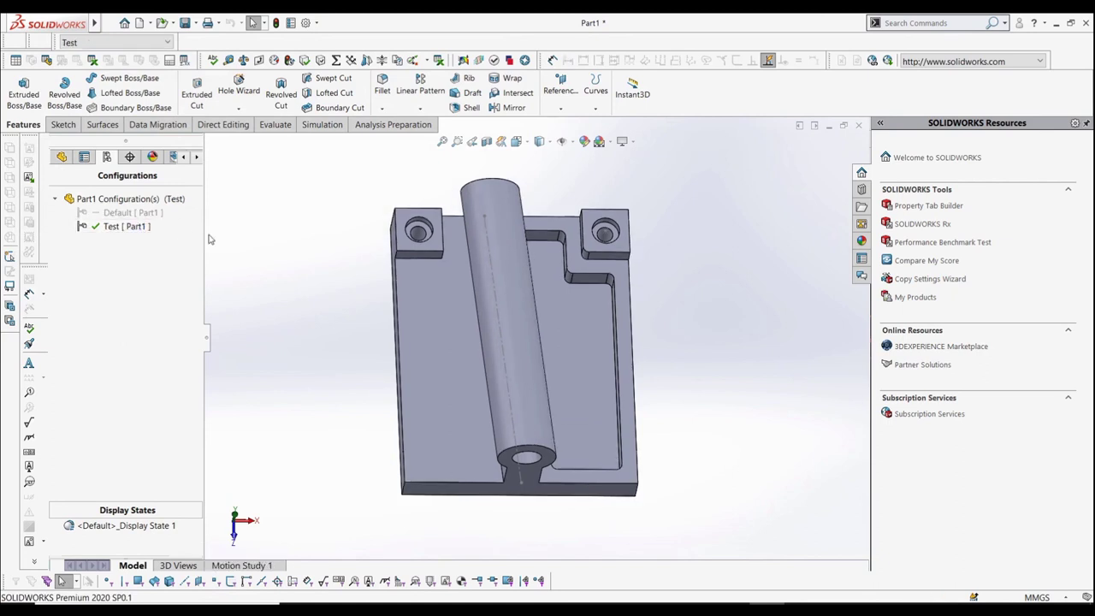
{"action": "mouse_move", "coordinate": [298, 268]}
{"action": "middle_mouse_down"}
{"action": "mouse_move", "coordinate": [311, 203]}
{"action": "mouse_move", "coordinate": [310, 268]}
{"action": "middle_mouse_up"}
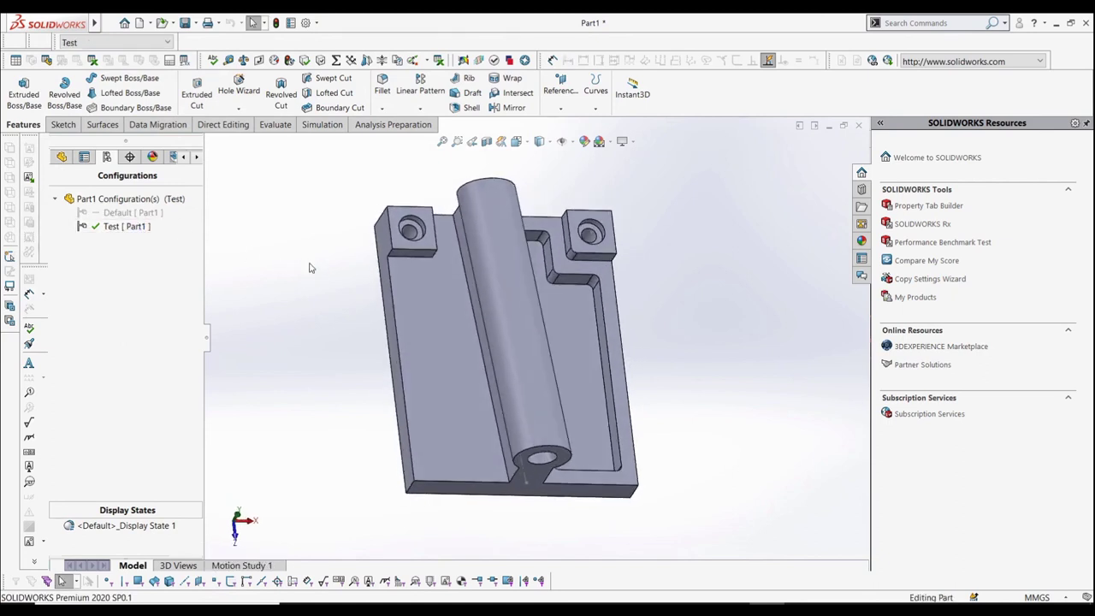